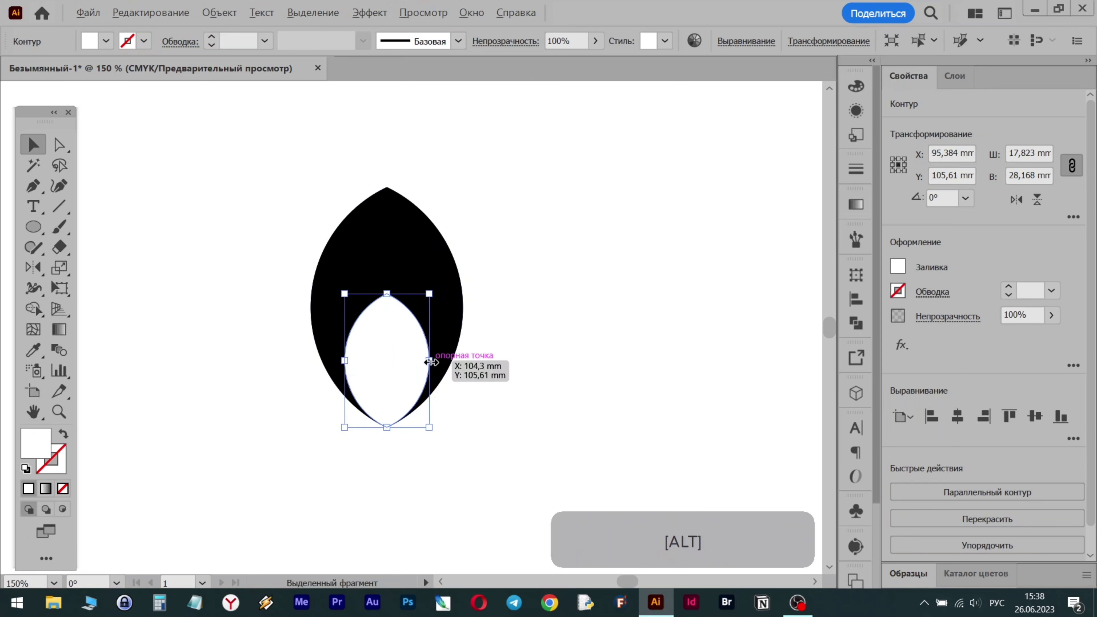
# Step: Resize the inner white petal symmetrically to about 11.5 × 25.3 mm and group it with the black petal
pyautogui.moveTo(429, 361); pyautogui.dragTo(416, 361)
pyautogui.moveTo(389, 294); pyautogui.dragTo(389, 307)
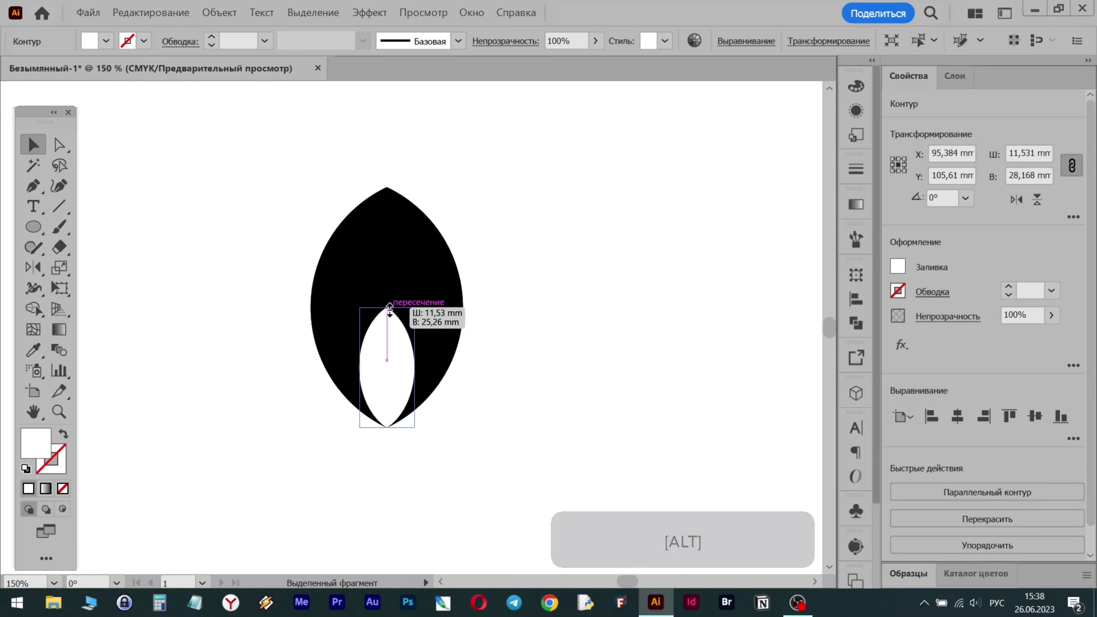
pyautogui.moveTo(517, 165); pyautogui.dragTo(339, 453)
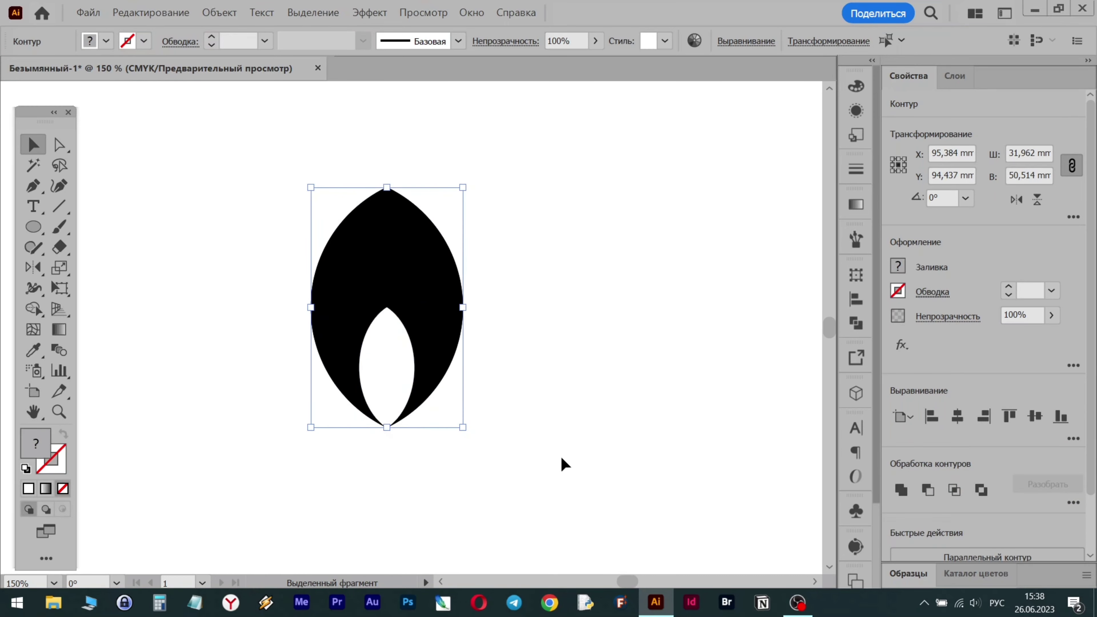
pyautogui.hotkey('ctrl', 'g')
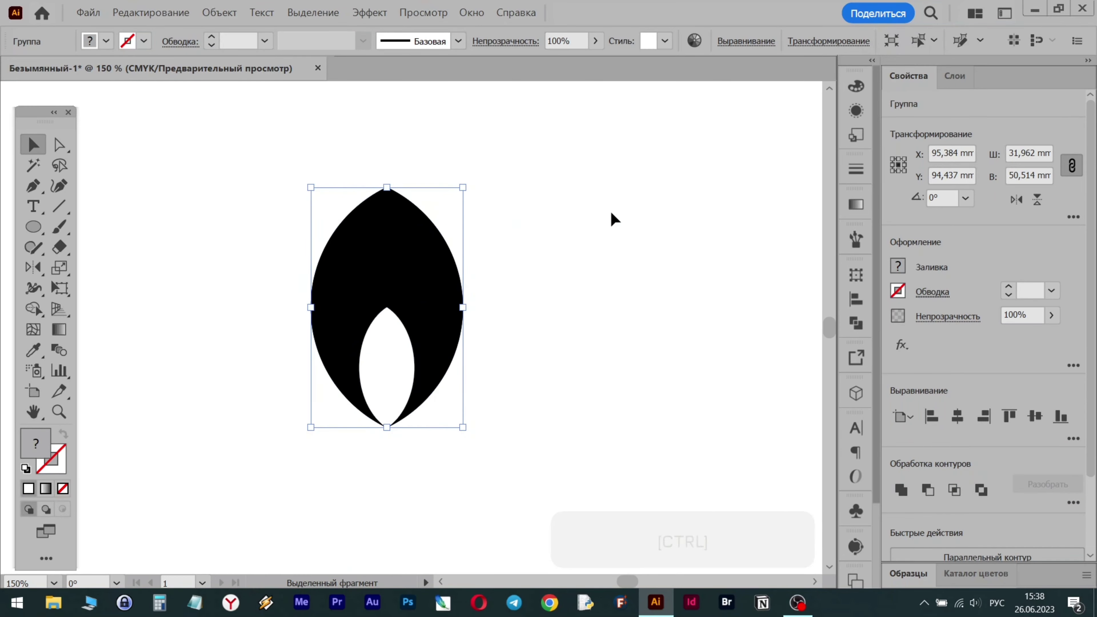
# Step: Rotate the petal group by 45°
pyautogui.click(965, 199)
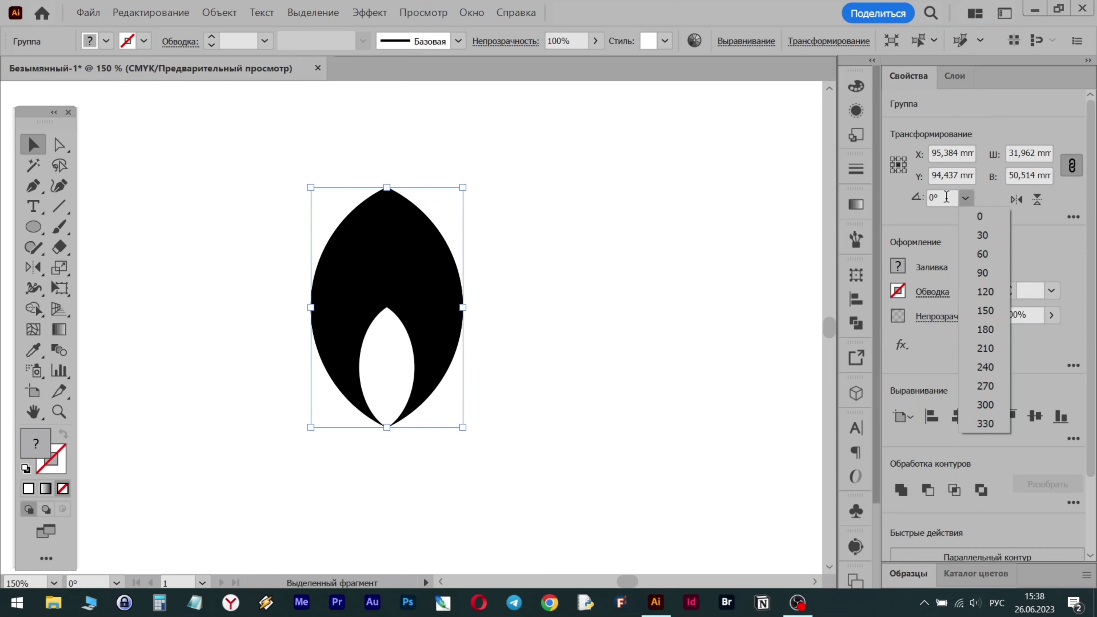
pyautogui.click(917, 199)
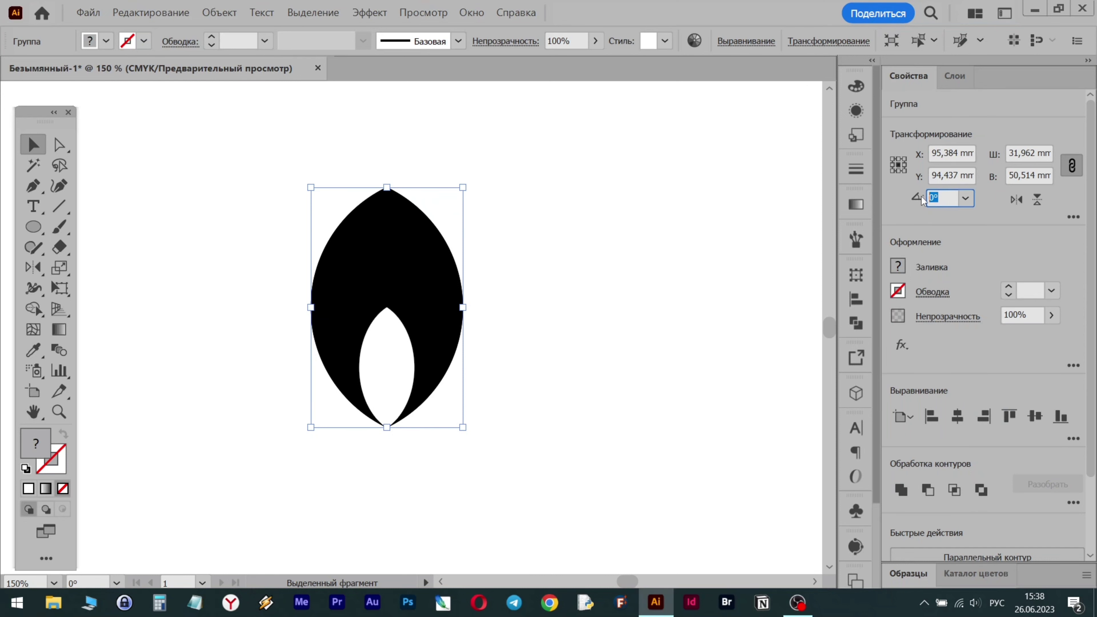
pyautogui.write('45')
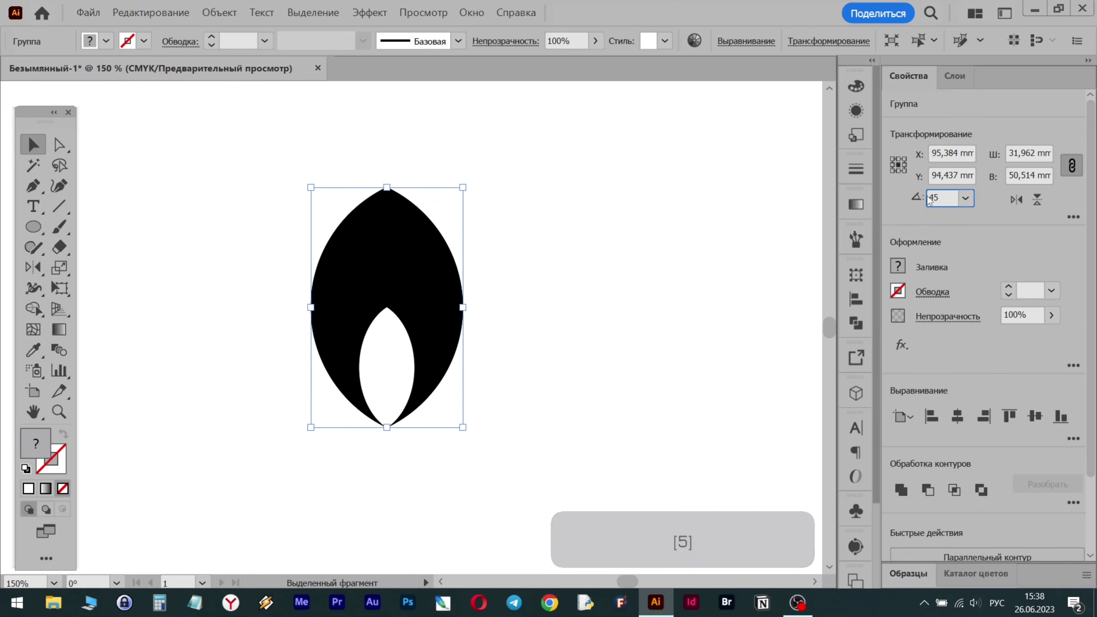
pyautogui.click(954, 177)
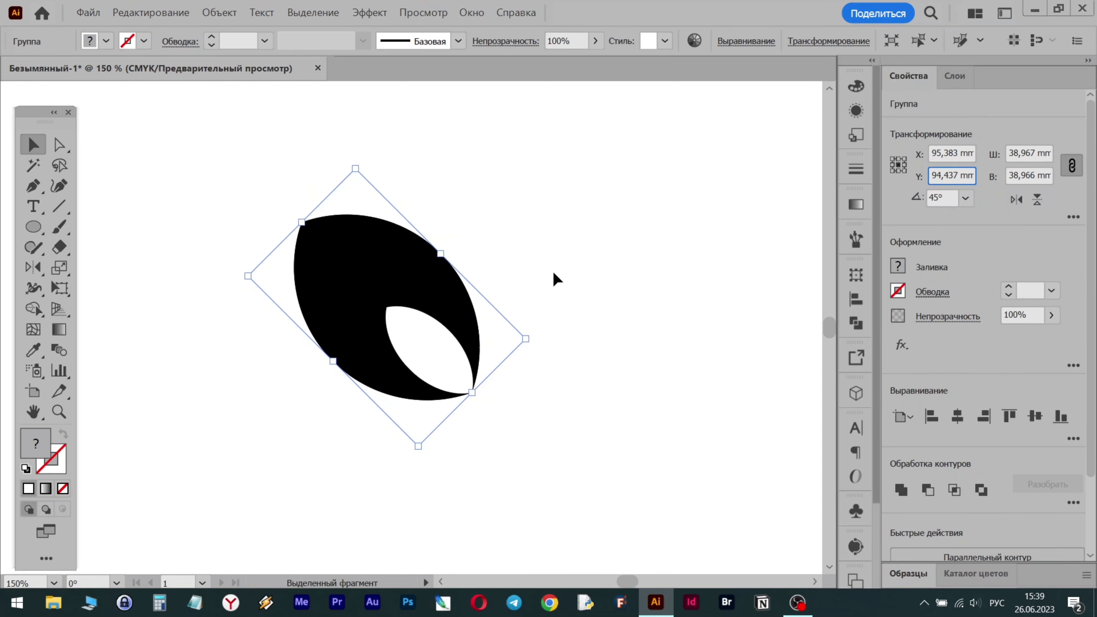
# Step: Scale the rotated petal group down to about 11.2 mm wide and place it near the artboard's lower-left corner
pyautogui.moveTo(392, 270); pyautogui.dragTo(269, 321)
pyautogui.keyDown('alt'); pyautogui.scroll(-4, 290, 329); pyautogui.keyUp('alt')
pyautogui.keyDown('alt'); pyautogui.scroll(5, 270, 336); pyautogui.keyUp('alt')
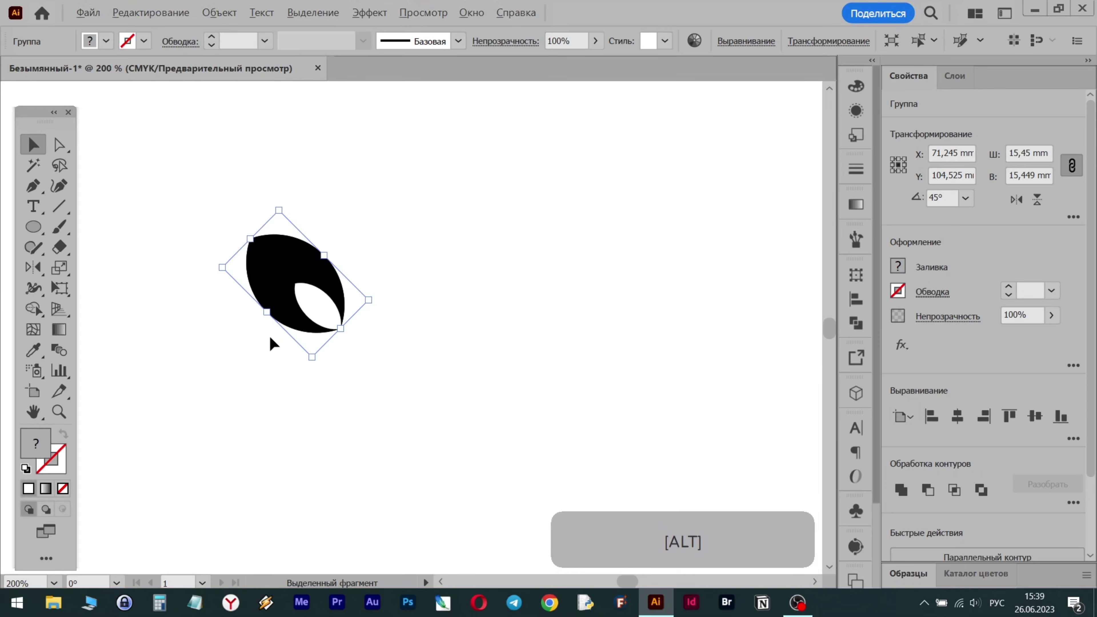
pyautogui.moveTo(290, 280); pyautogui.dragTo(255, 428)
pyautogui.scroll(-5, 270, 393)
pyautogui.keyDown('alt'); pyautogui.scroll(-3, 271, 393); pyautogui.keyUp('alt')
pyautogui.moveTo(258, 358); pyautogui.dragTo(207, 469)
pyautogui.keyDown('alt'); pyautogui.scroll(2, 234, 462); pyautogui.keyUp('alt')
pyautogui.keyDown('alt'); pyautogui.scroll(1, 233, 462); pyautogui.keyUp('alt')
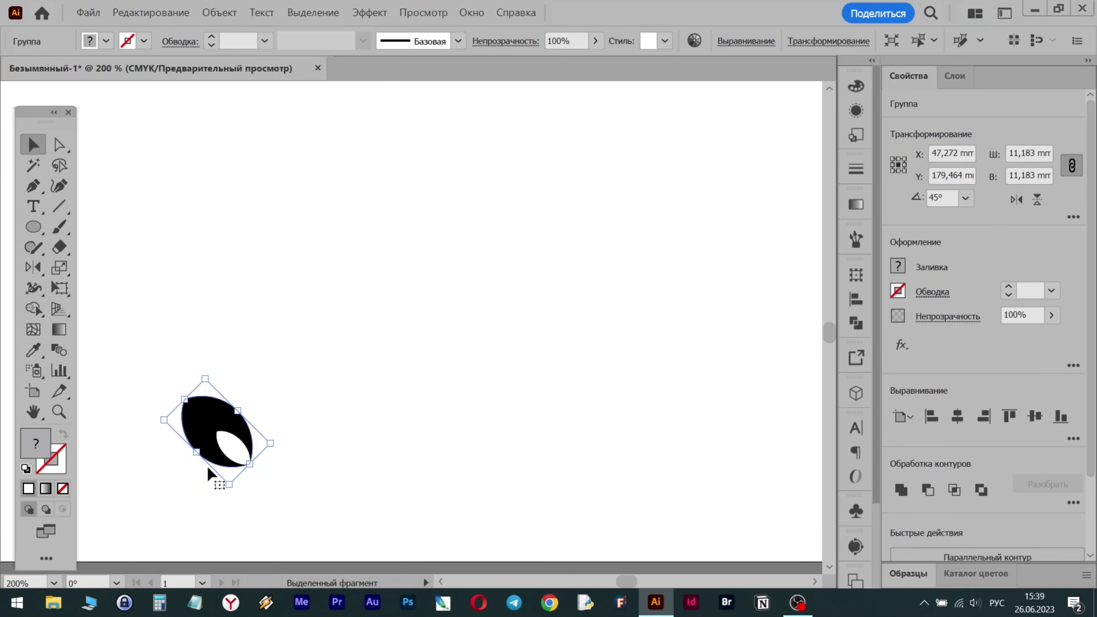
pyautogui.keyDown('alt'); pyautogui.scroll(1, 210, 470); pyautogui.keyUp('alt')
# Step: Create a copy of the petal group reflected across a vertical axis through its lower tip
pyautogui.click(39, 267)
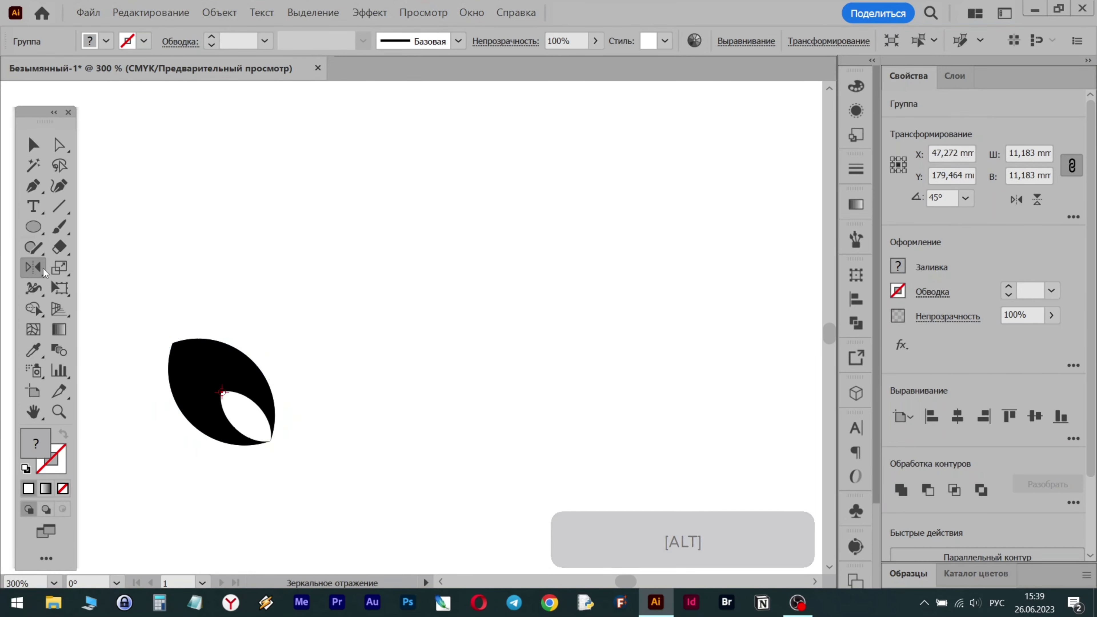
pyautogui.press('alt')
pyautogui.keyDown('alt'); pyautogui.click(270, 440); pyautogui.keyUp('alt')
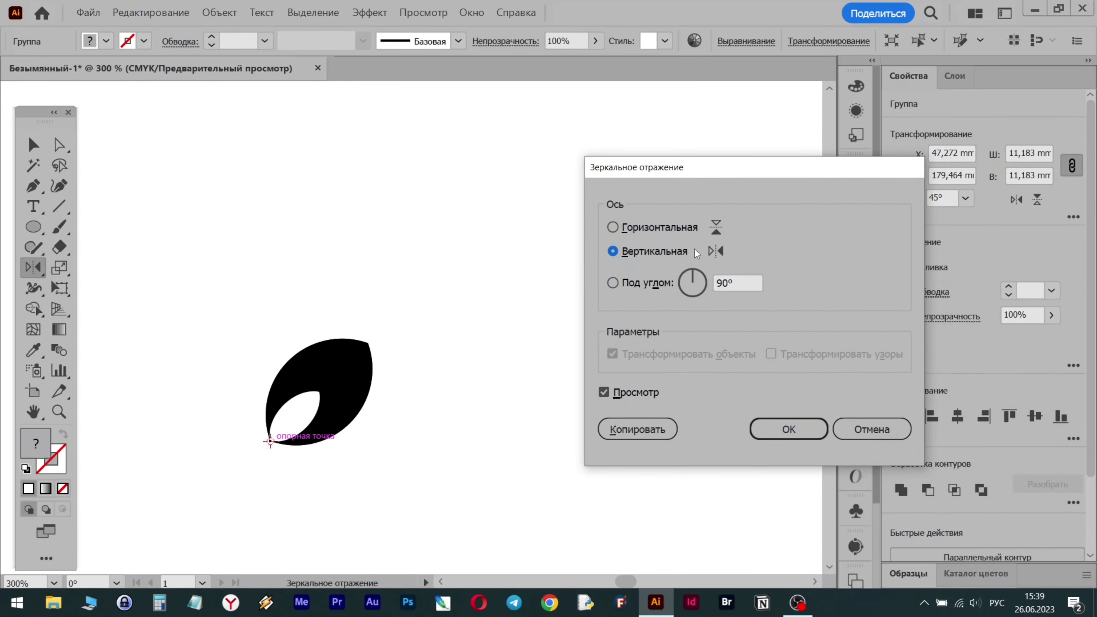
pyautogui.click(619, 433)
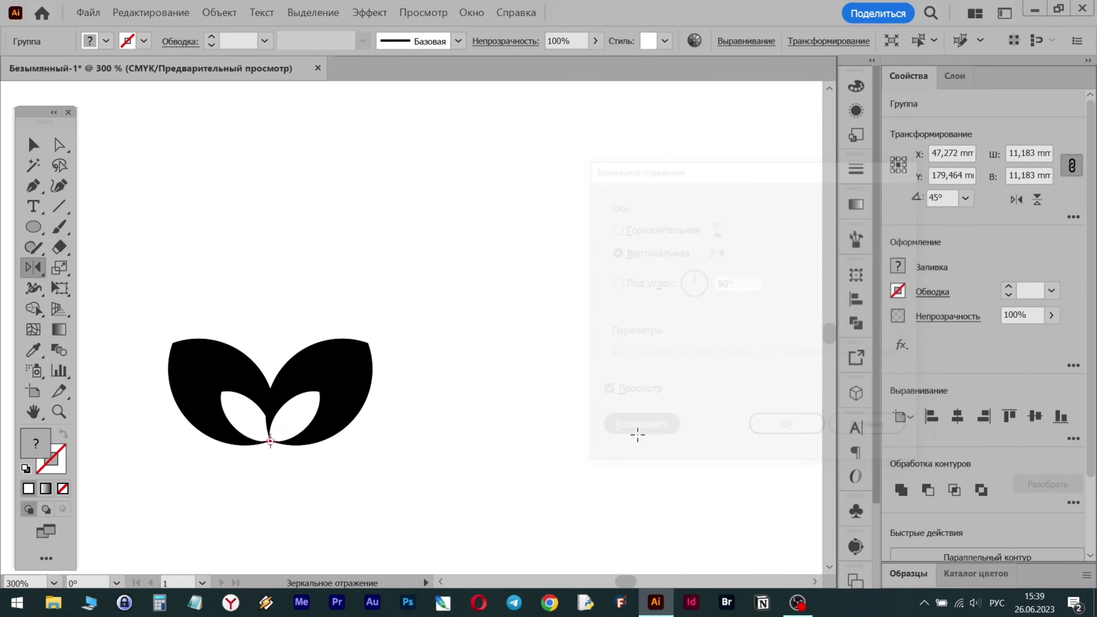
# Step: Nudge the mirrored petal about 1.8 mm to the right to leave a gap between the two petals
pyautogui.click(24, 146)
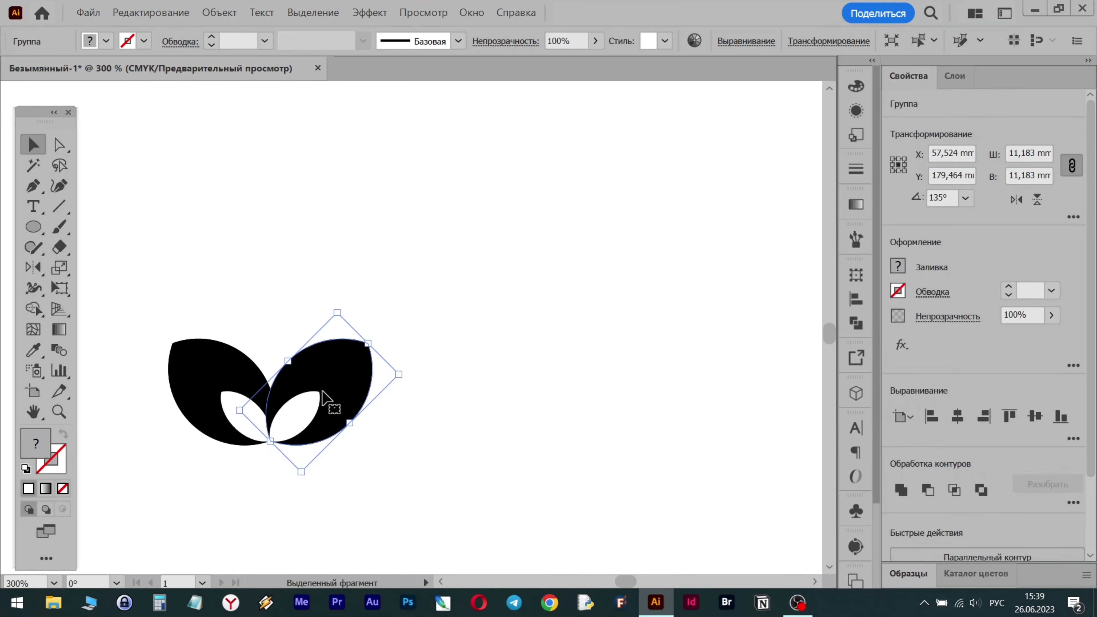
pyautogui.press('Right')
pyautogui.press('Right')
pyautogui.press('Right')
pyautogui.press('Right')
pyautogui.press('Right')
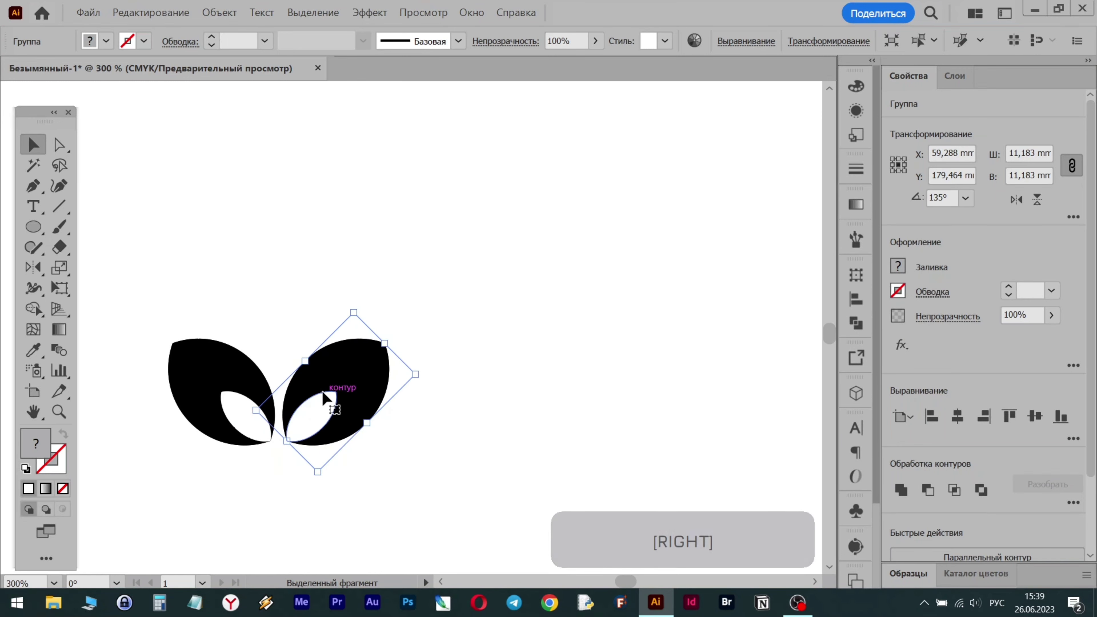
pyautogui.click(471, 287)
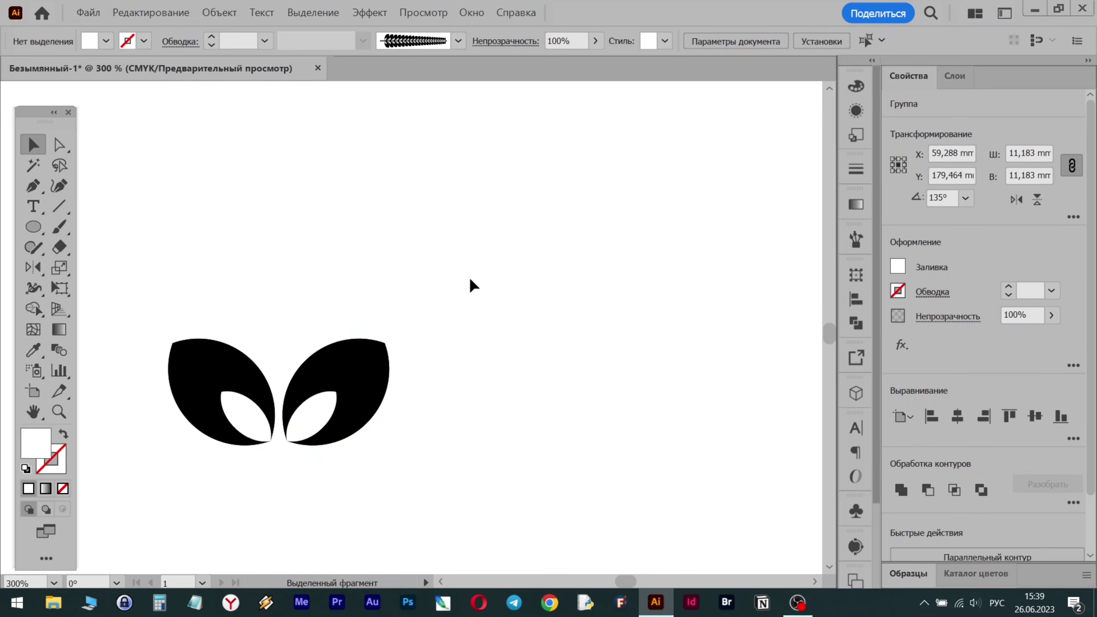
# Step: Select both mirrored petals and group them into one pair
pyautogui.moveTo(454, 292); pyautogui.dragTo(202, 470)
pyautogui.hotkey('shift', 'Down')
pyautogui.hotkey('shift', 'Down')
pyautogui.hotkey('shift', 'Down')
pyautogui.press('ctrl')
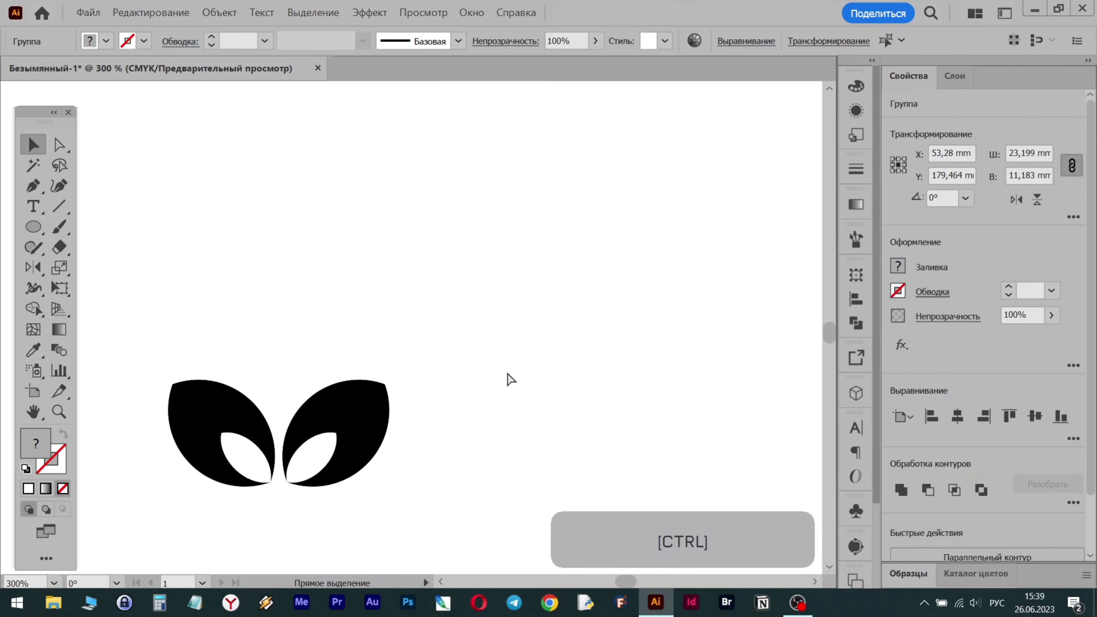
# Step: Start a Transform effect on the petal pair with 1 copy and a vertical move of about -10.9 mm
pyautogui.click(384, 18)
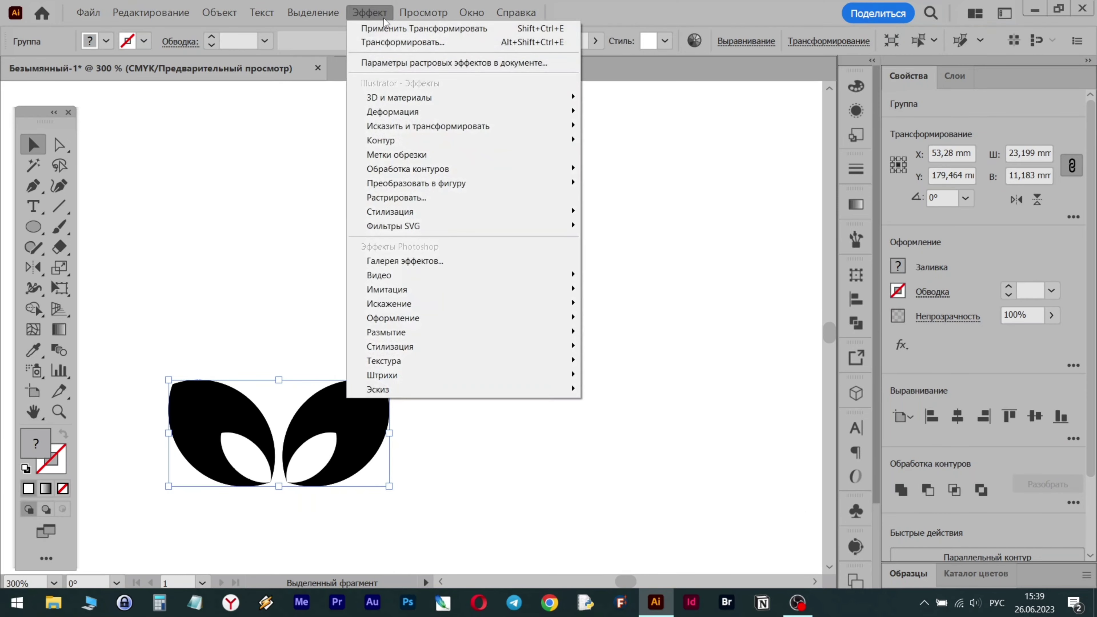
pyautogui.moveTo(431, 130)
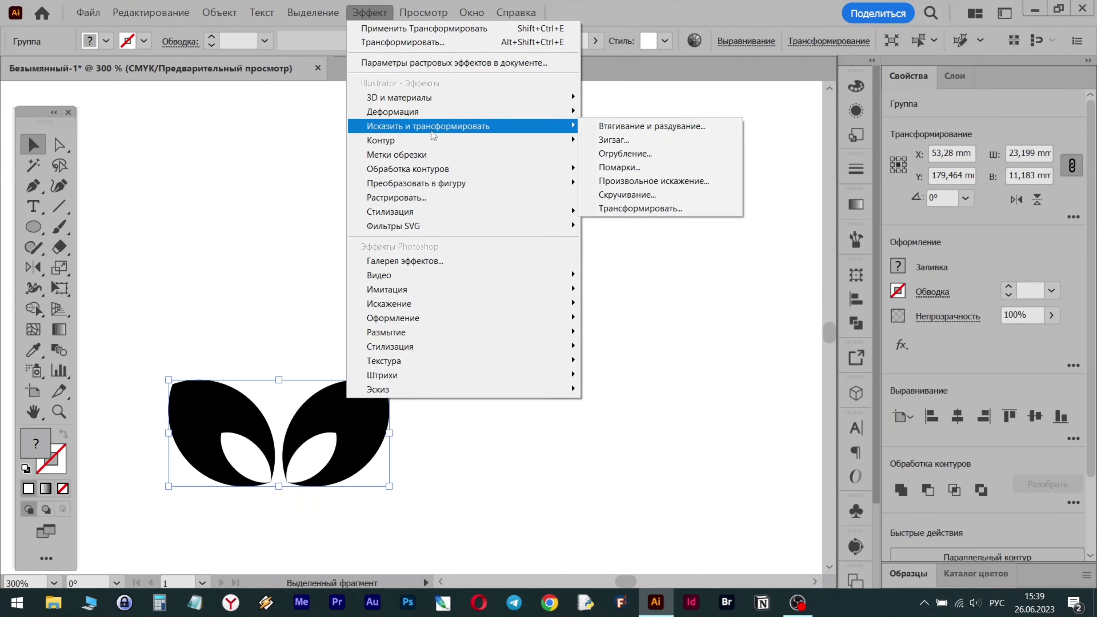
pyautogui.click(653, 208)
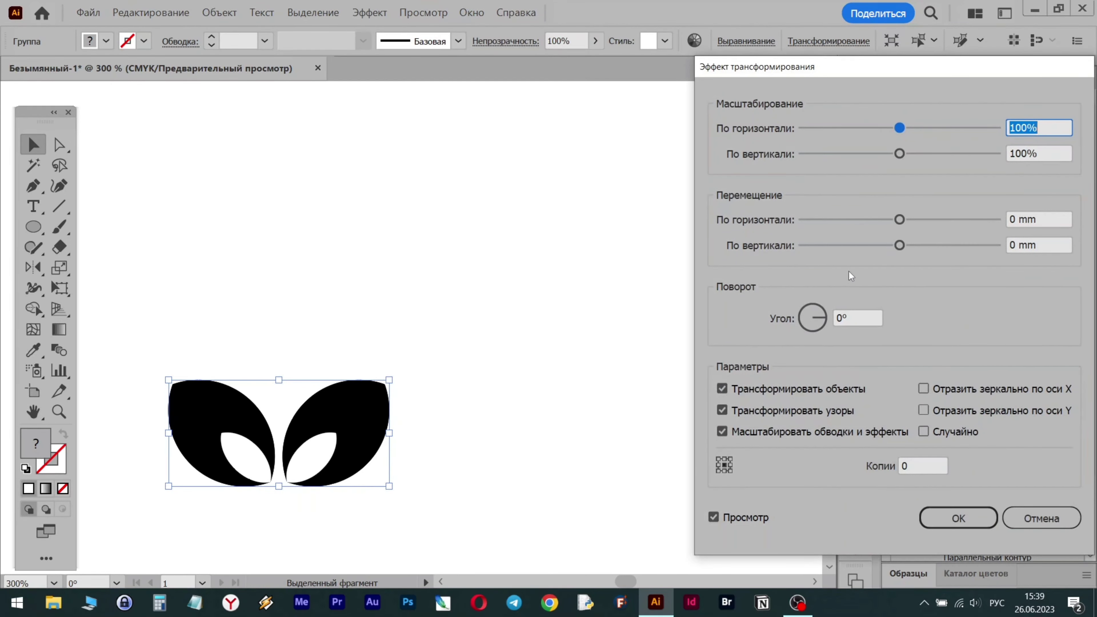
pyautogui.click(913, 466)
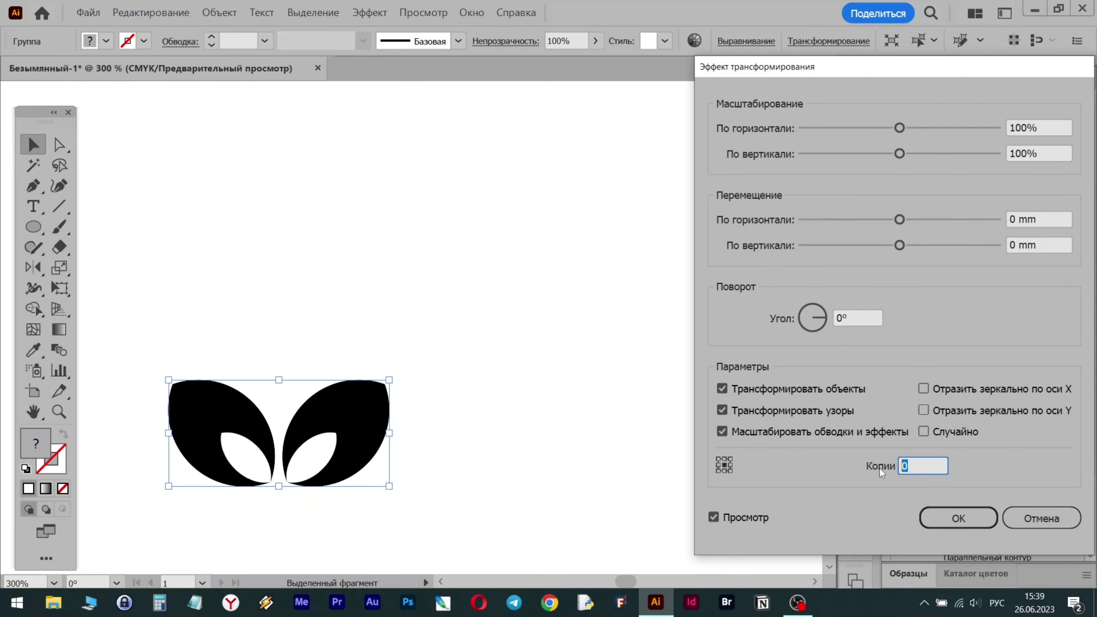
pyautogui.write('1')
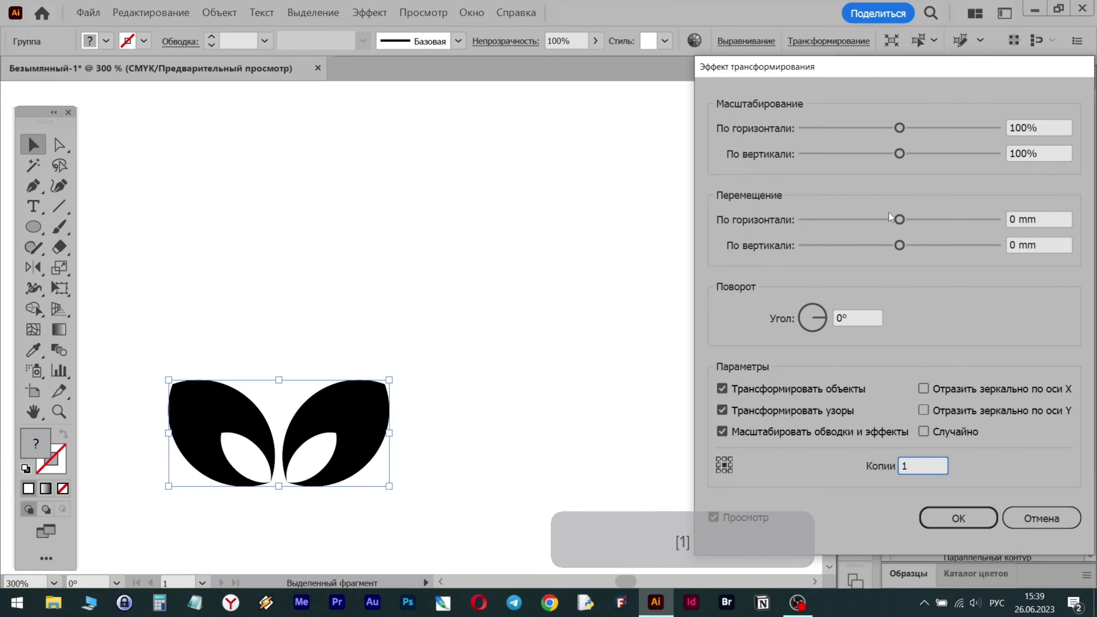
pyautogui.moveTo(899, 245); pyautogui.dragTo(871, 246)
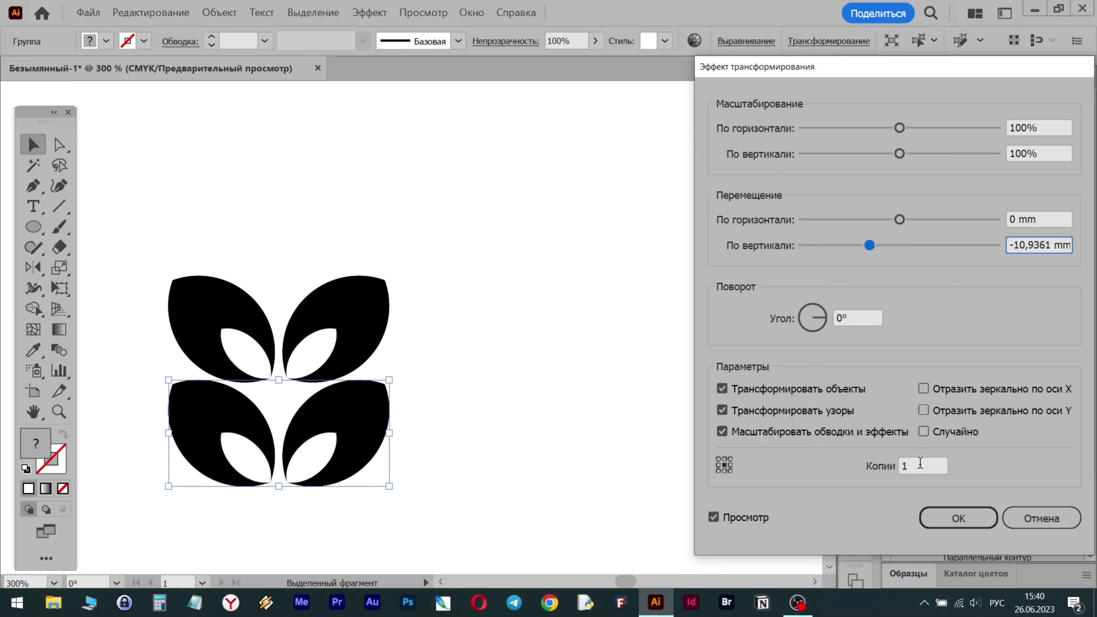
# Step: Set the Transform effect to 10 copies with horizontal and vertical scaling of 85%
pyautogui.click(899, 463)
pyautogui.write('10')
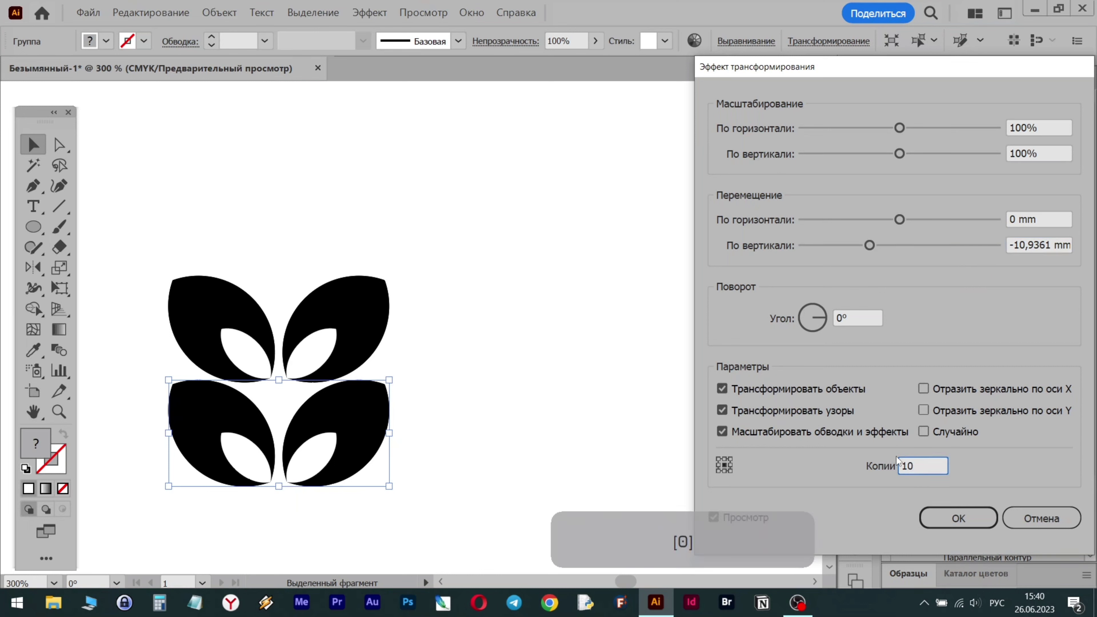
pyautogui.click(1024, 127)
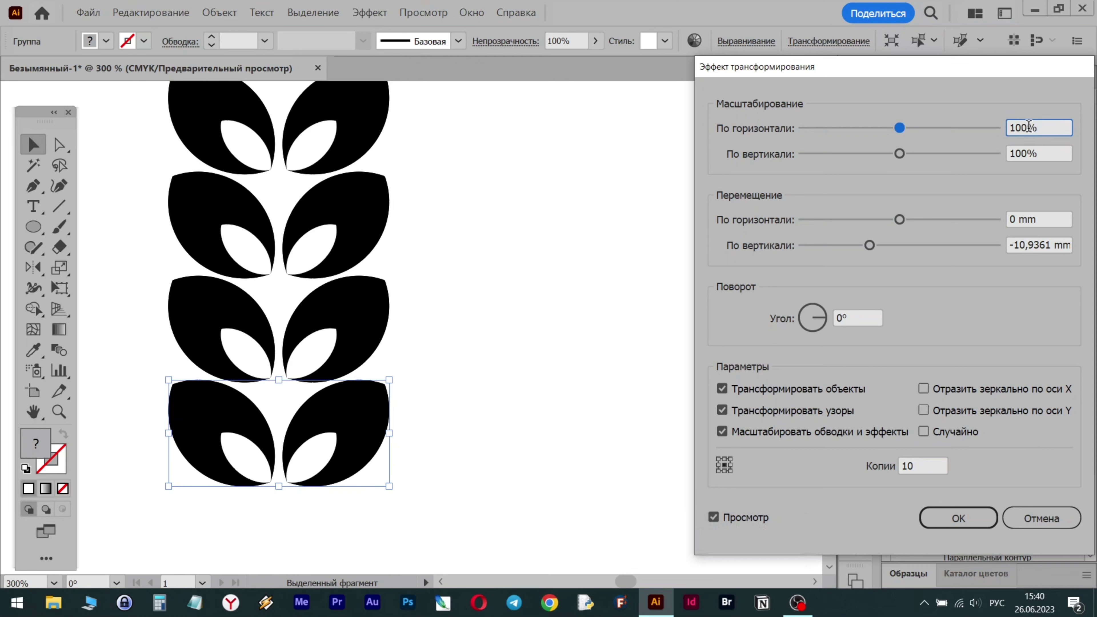
pyautogui.write('85')
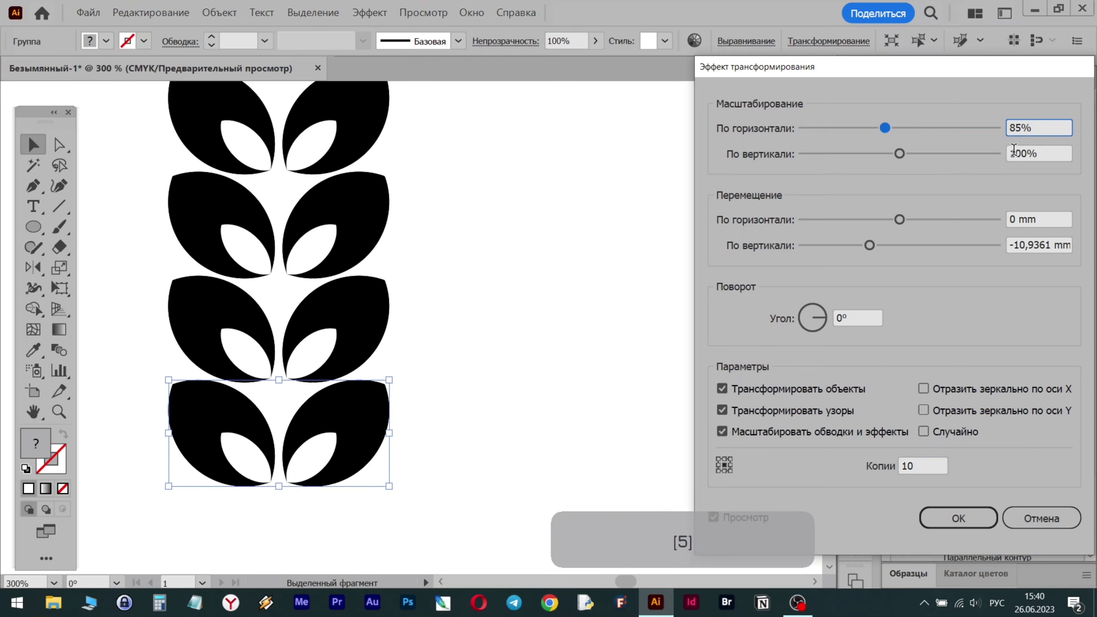
pyautogui.moveTo(1029, 152); pyautogui.dragTo(997, 156)
pyautogui.write('85')
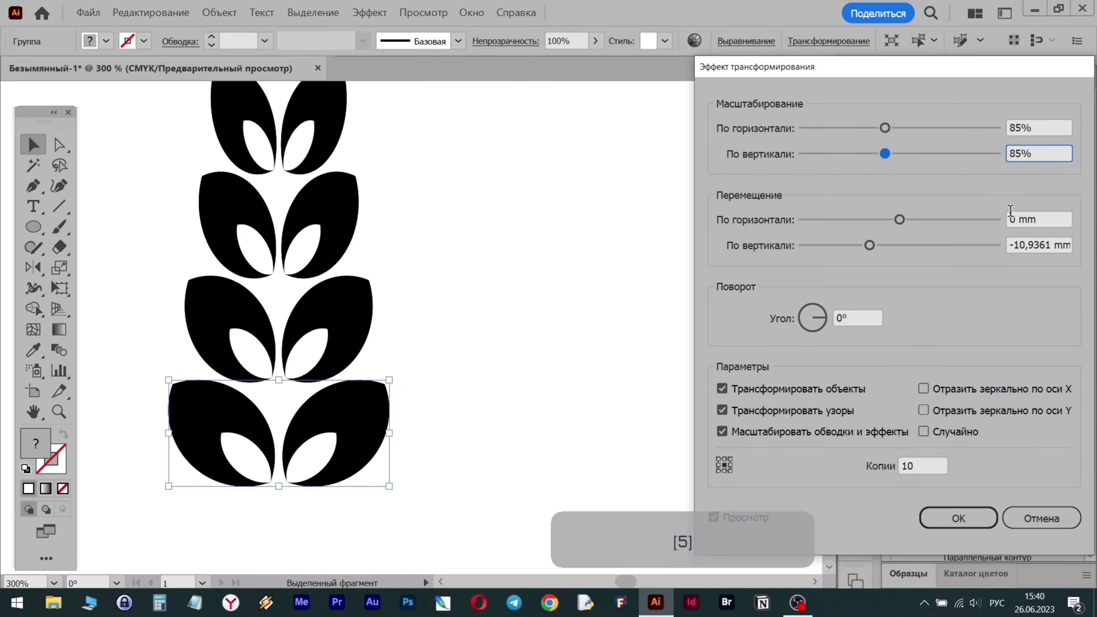
pyautogui.click(1044, 214)
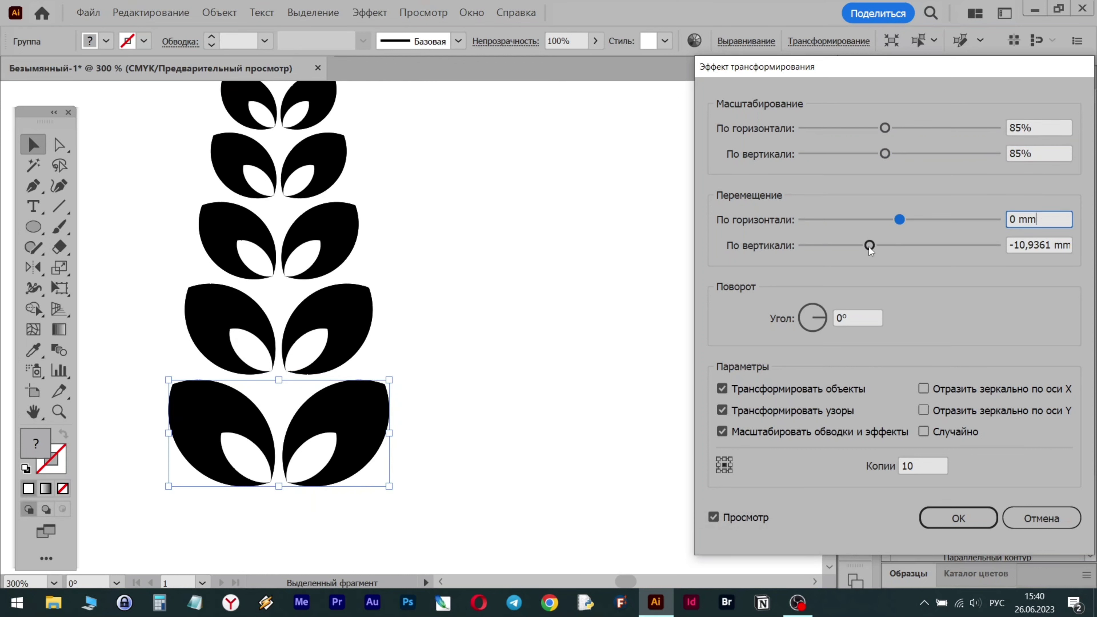
# Step: Set the vertical move to about -9.9 mm and the copies to 20, and apply the Transform effect
pyautogui.moveTo(869, 247); pyautogui.dragTo(873, 248)
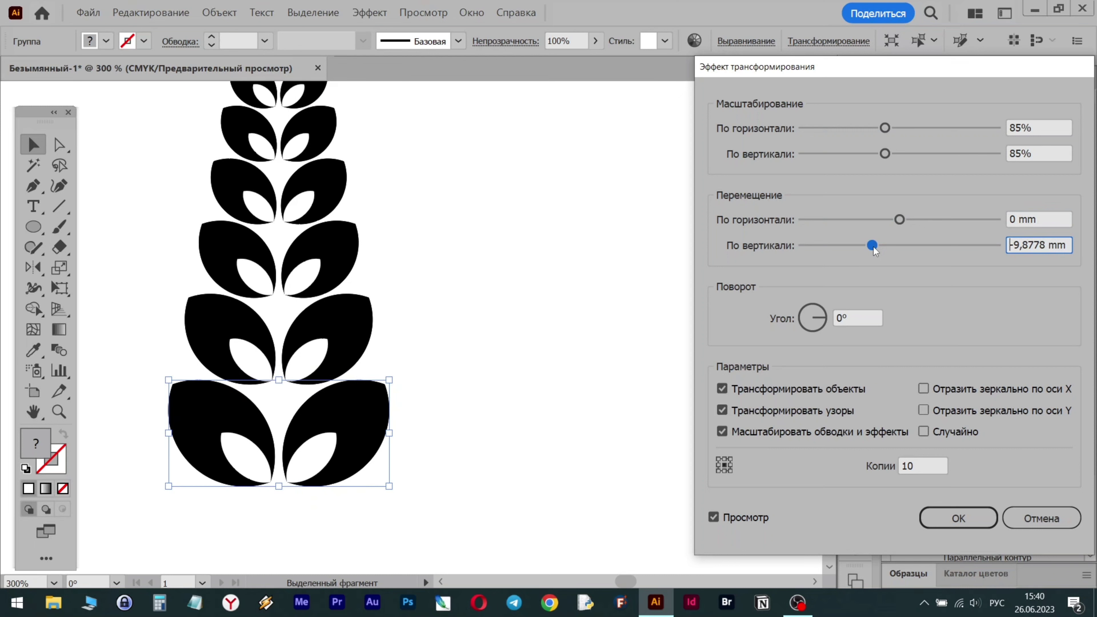
pyautogui.doubleClick(922, 466)
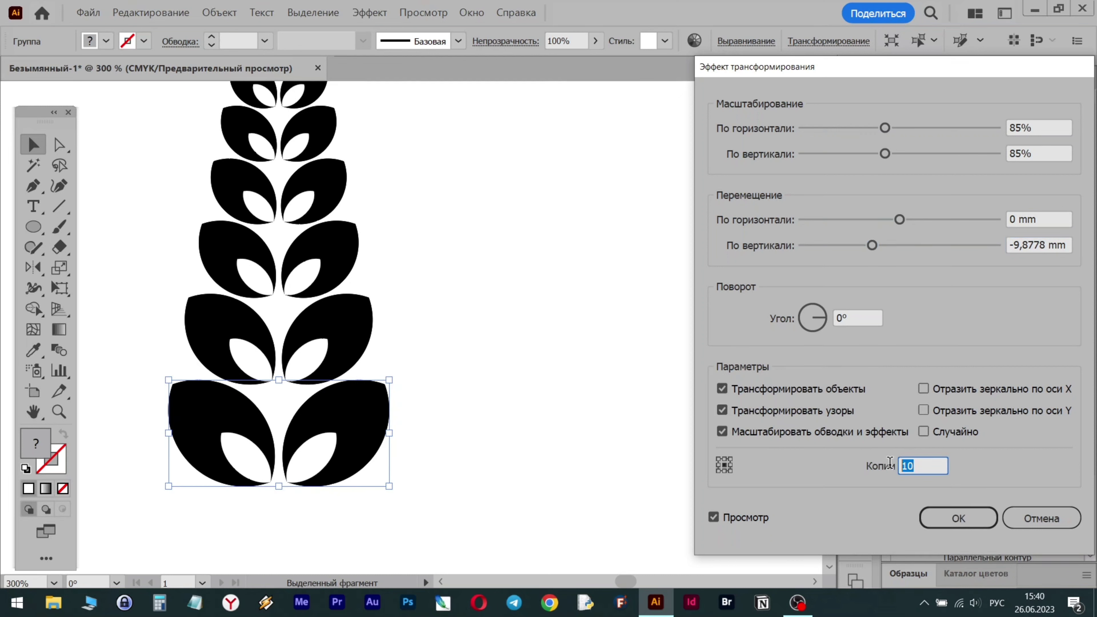
pyautogui.write('20')
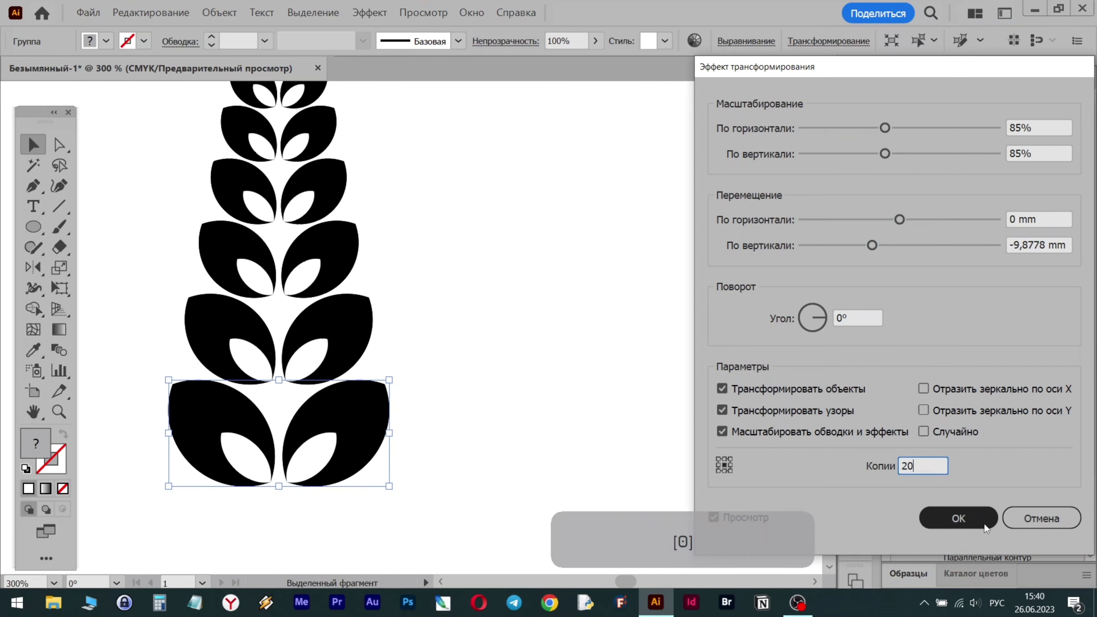
pyautogui.click(1045, 218)
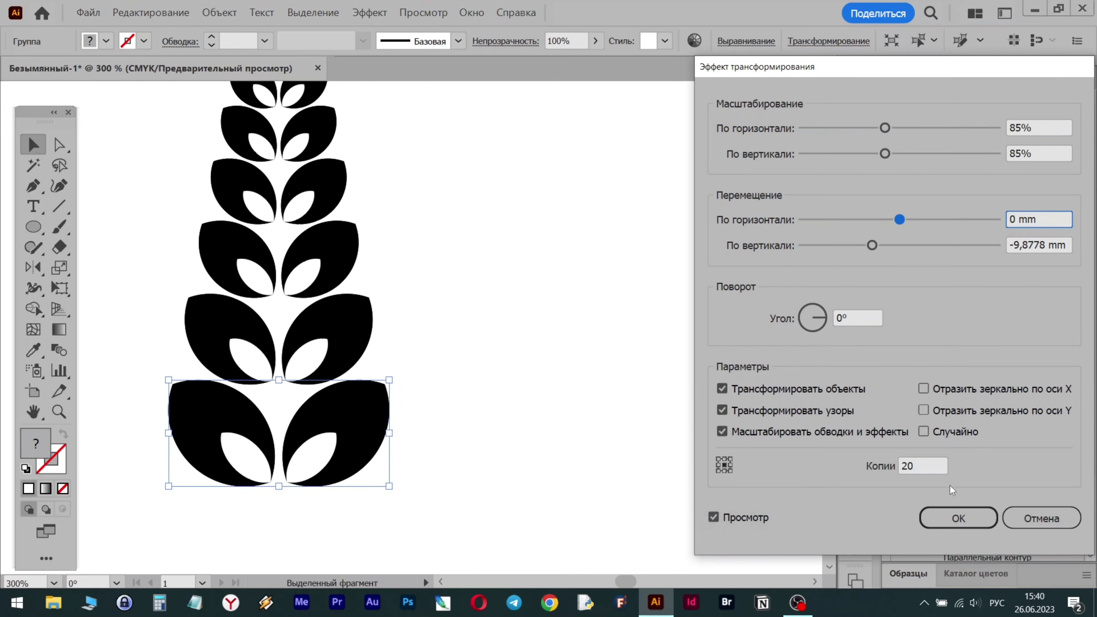
pyautogui.click(953, 517)
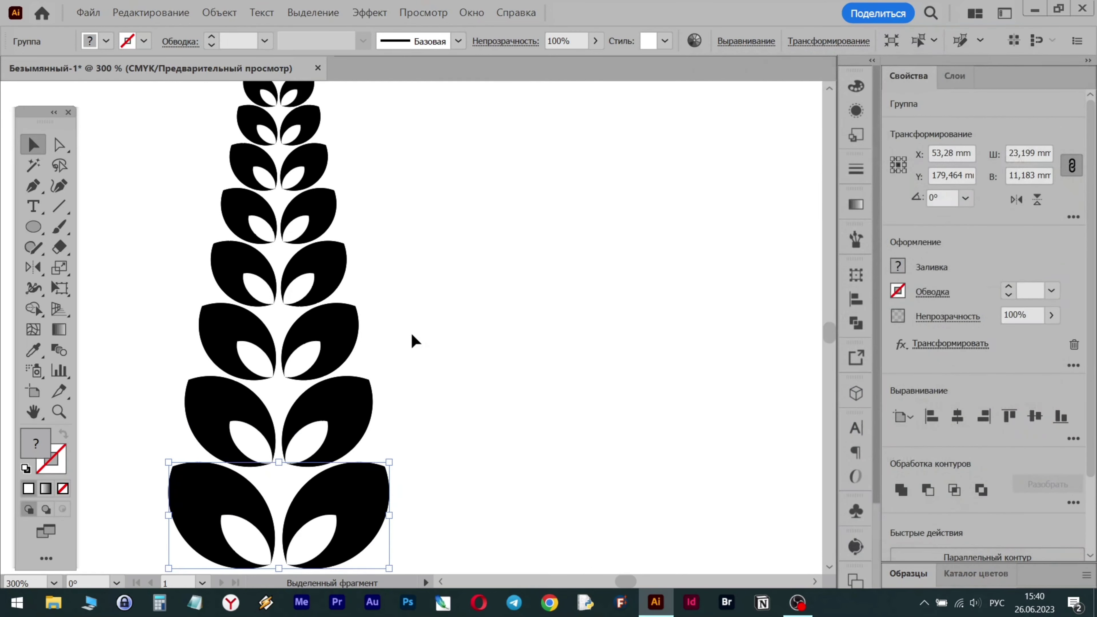
# Step: Enlarge the base petal pair of the ear proportionally to about 27 × 13 mm
pyautogui.keyDown('alt'); pyautogui.scroll(-2, 410, 332); pyautogui.keyUp('alt')
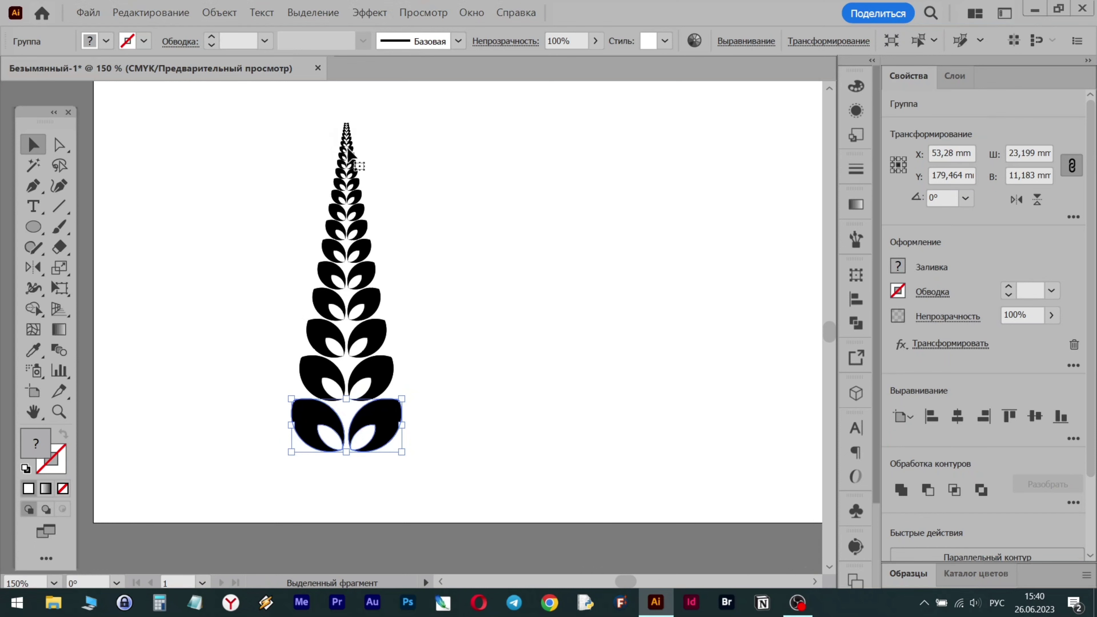
pyautogui.moveTo(402, 399); pyautogui.dragTo(413, 391)
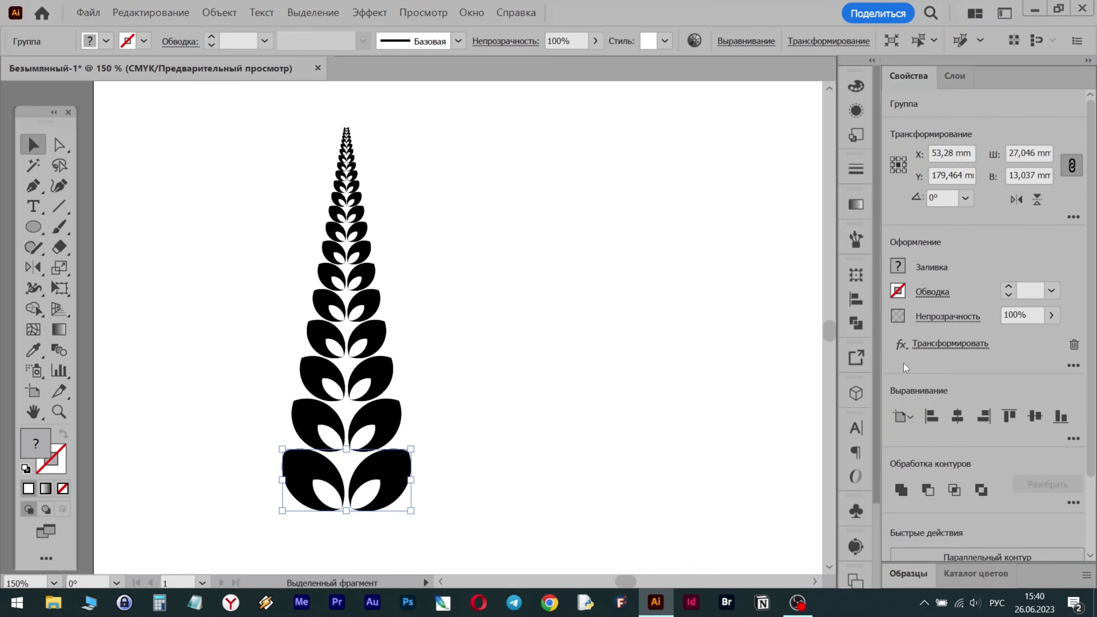
# Step: Change the petal pair's Transform effect to 95% horizontal and vertical scaling and apply it
pyautogui.click(961, 351)
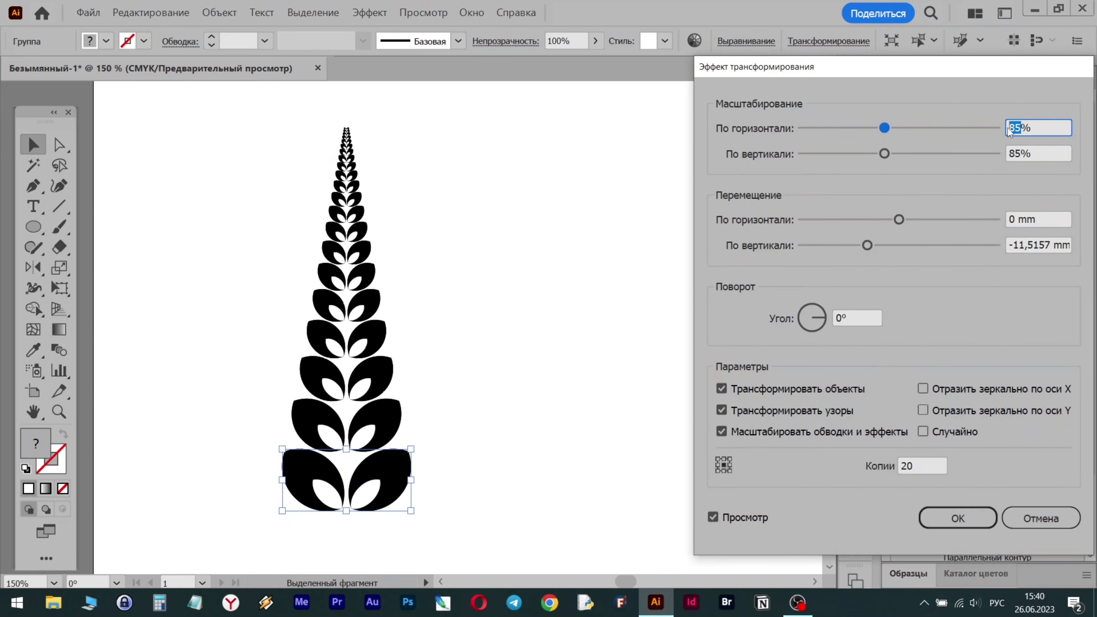
pyautogui.write('9')
pyautogui.press('Tab')
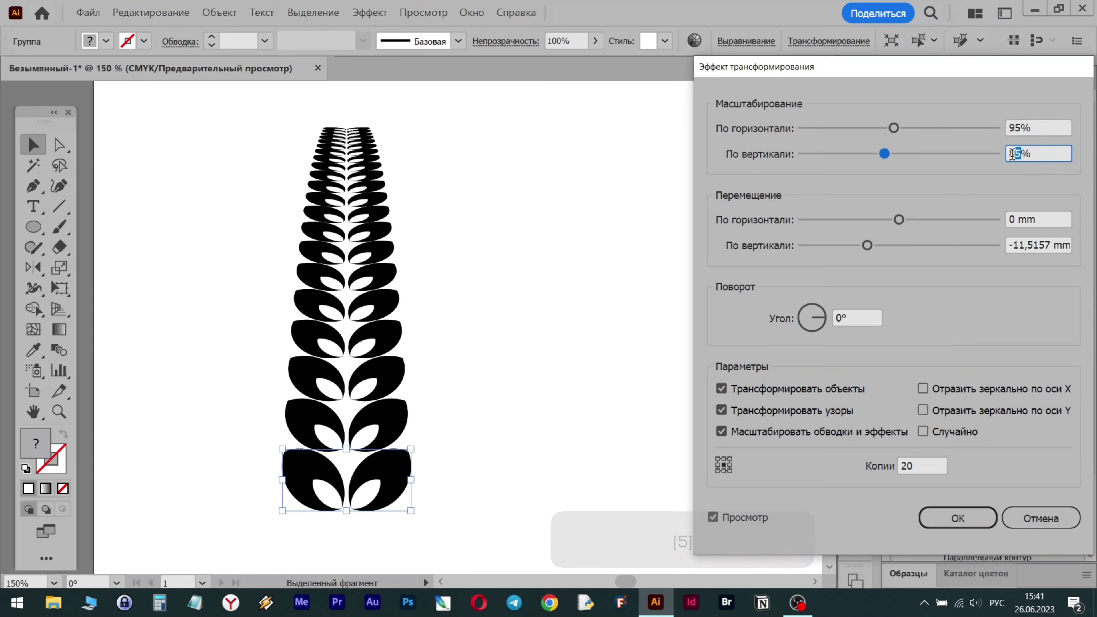
pyautogui.write('95')
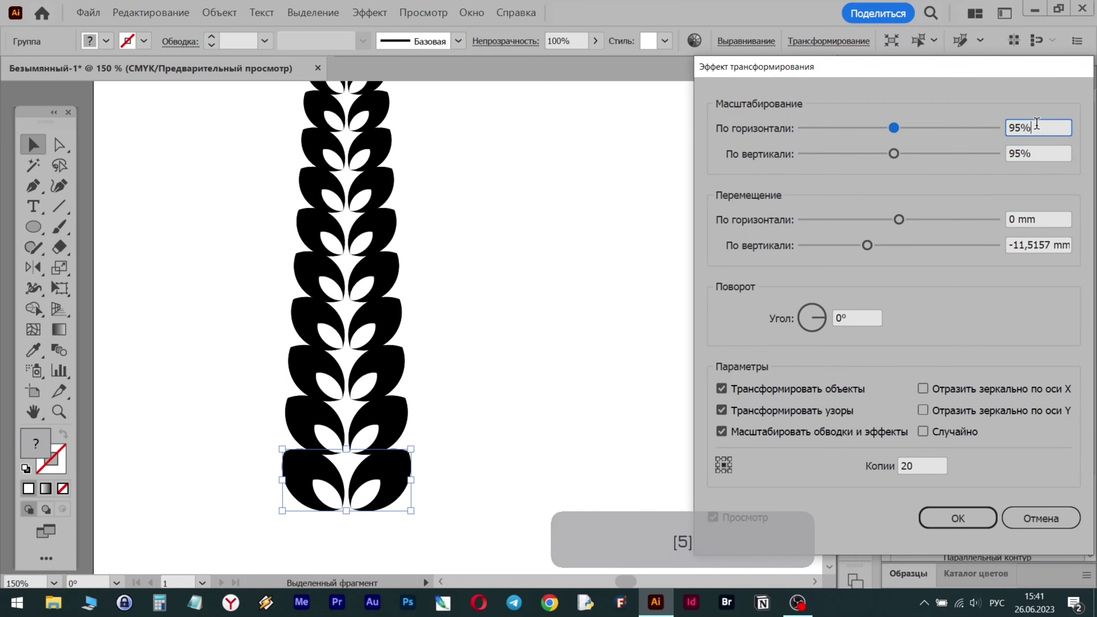
pyautogui.click(958, 519)
pyautogui.scroll(6, 468, 364)
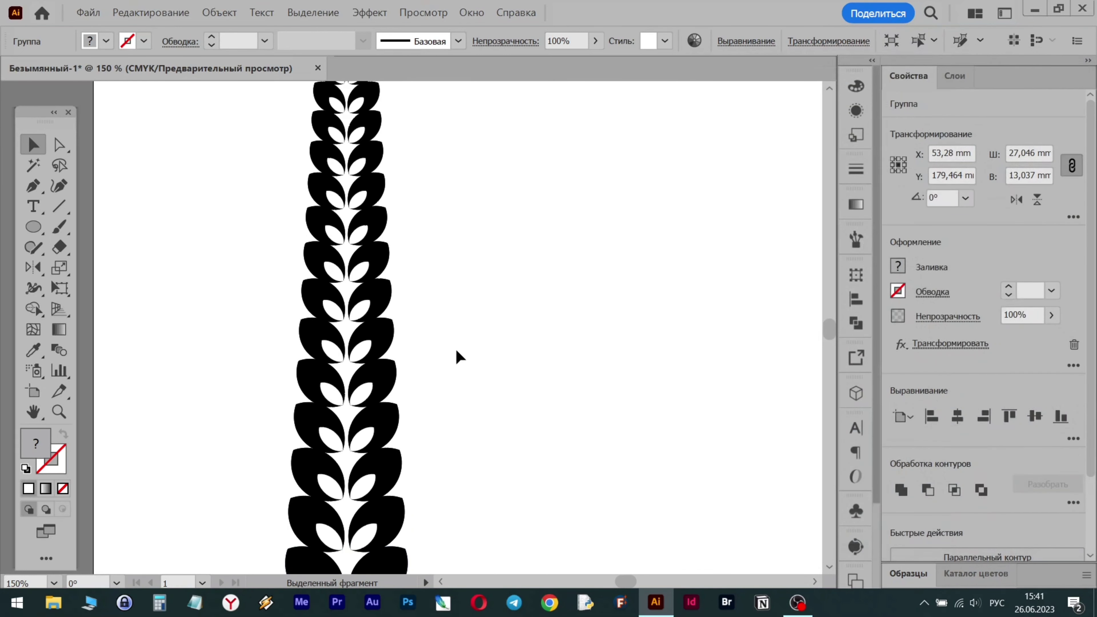
pyautogui.scroll(-2, 413, 223)
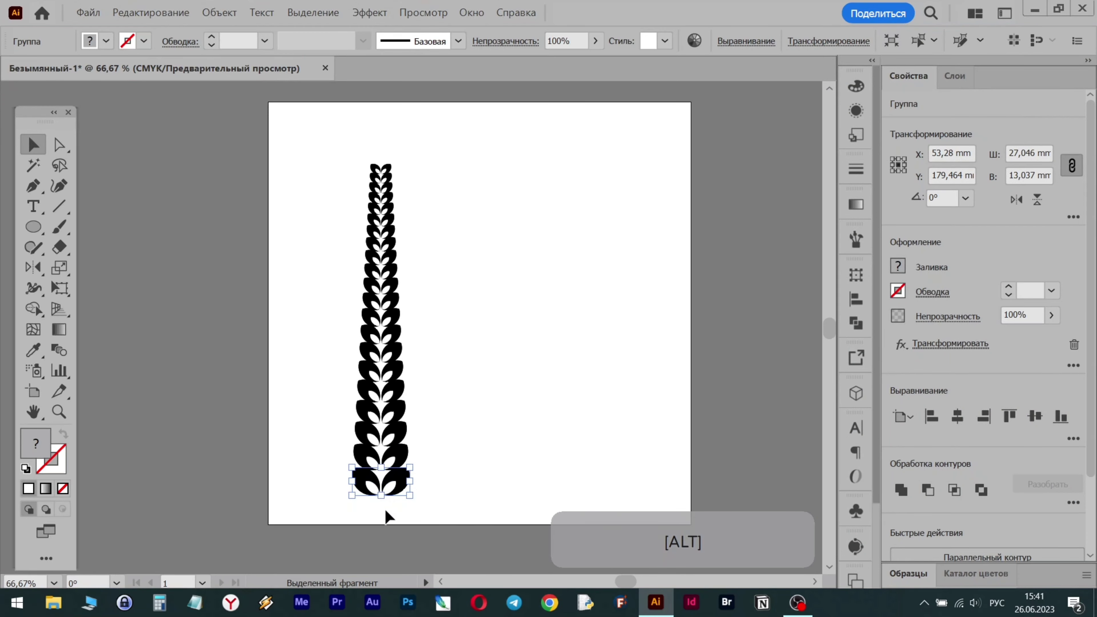
# Step: Set the Transform effect's vertical move to about -12.3 mm and apply it
pyautogui.scroll(2, 386, 516)
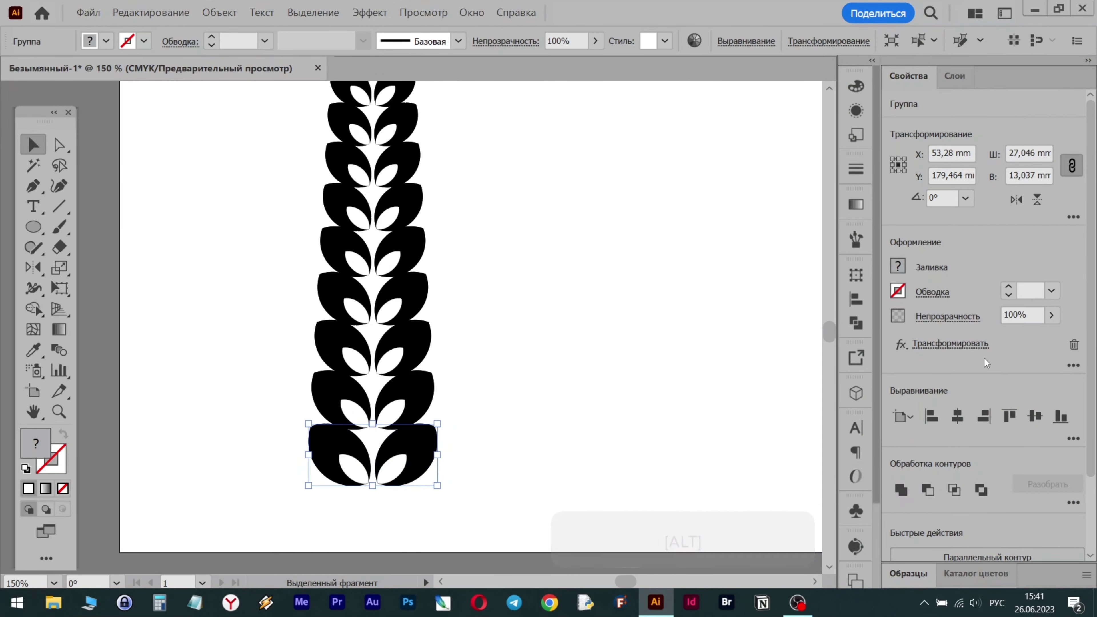
pyautogui.click(971, 344)
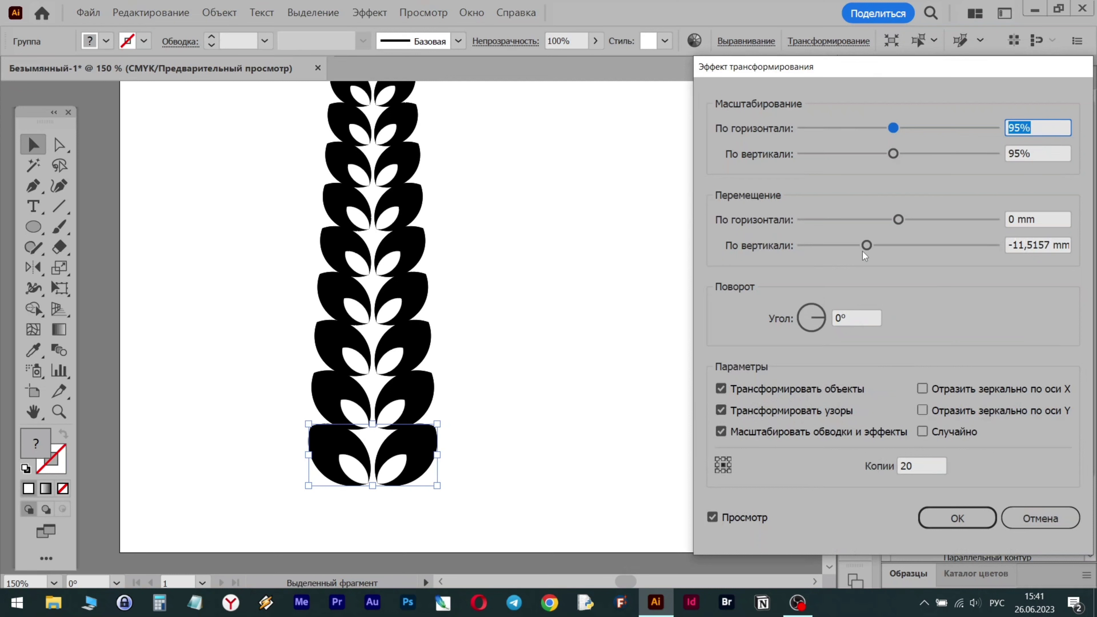
pyautogui.moveTo(866, 246); pyautogui.dragTo(863, 246)
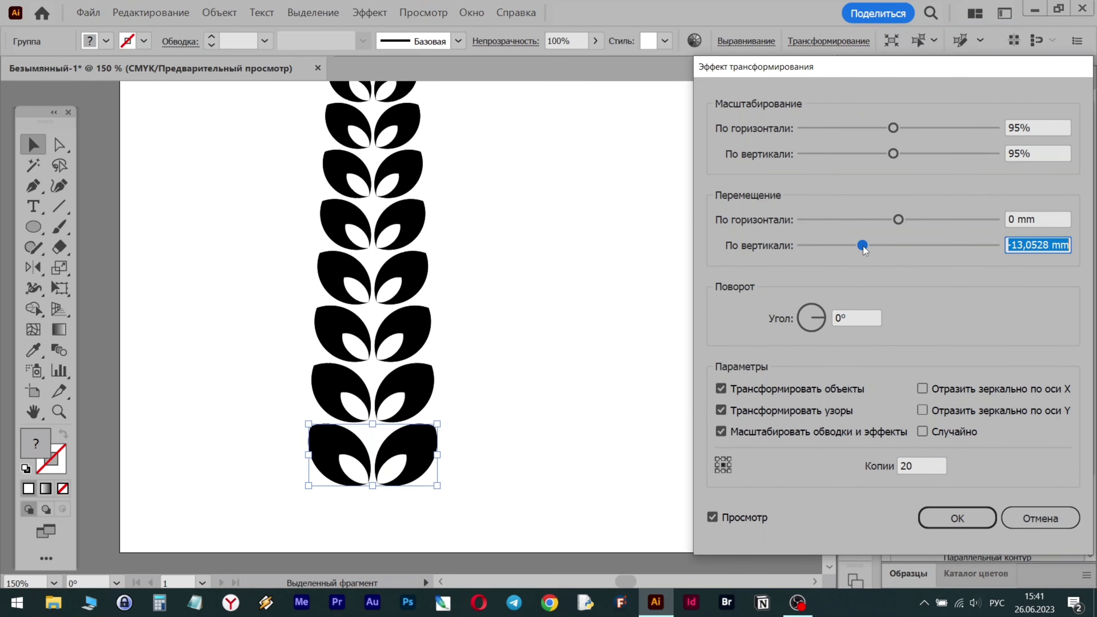
pyautogui.moveTo(865, 248); pyautogui.dragTo(865, 248)
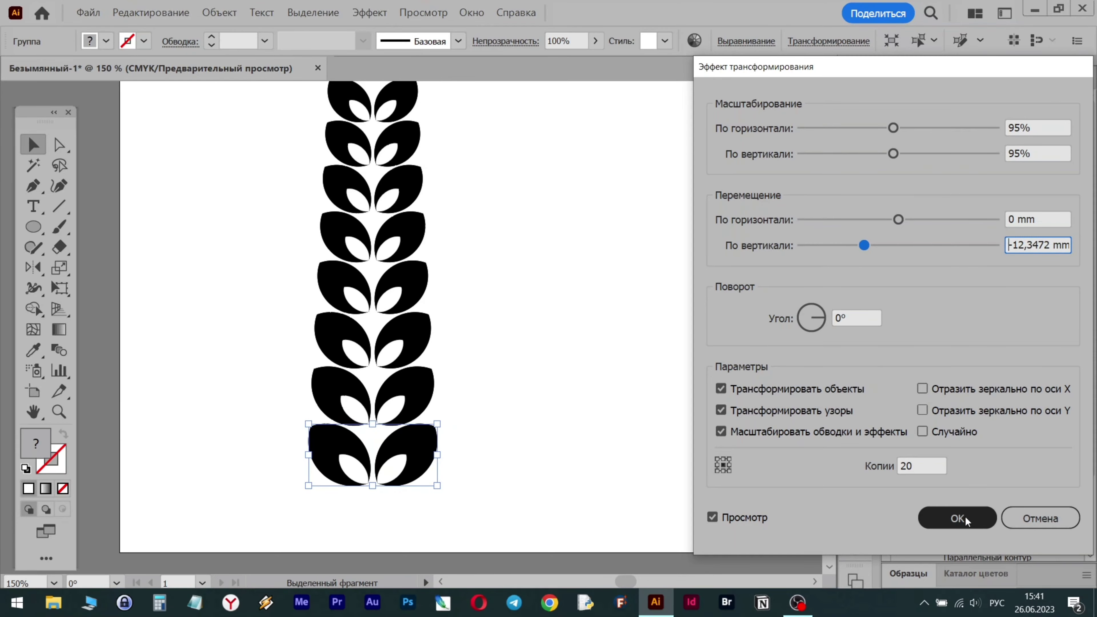
pyautogui.click(957, 518)
pyautogui.click(797, 603)
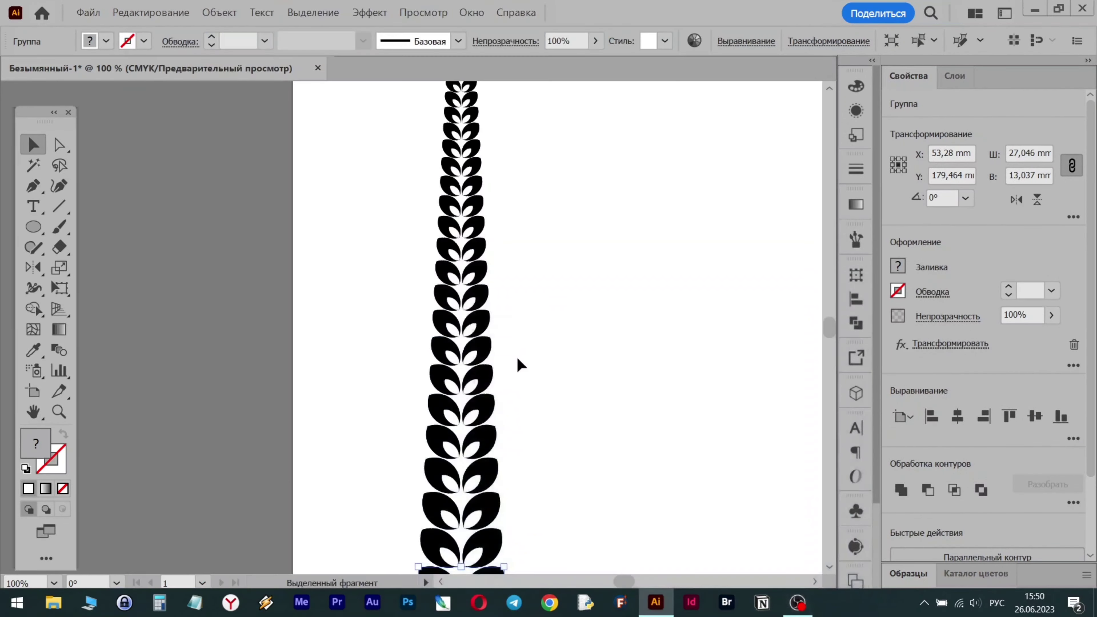
# Step: Draw a vertical line about 174 mm long beside the ear with the Line Segment tool
pyautogui.scroll(1, 520, 364)
pyautogui.scroll(-1, 536, 355)
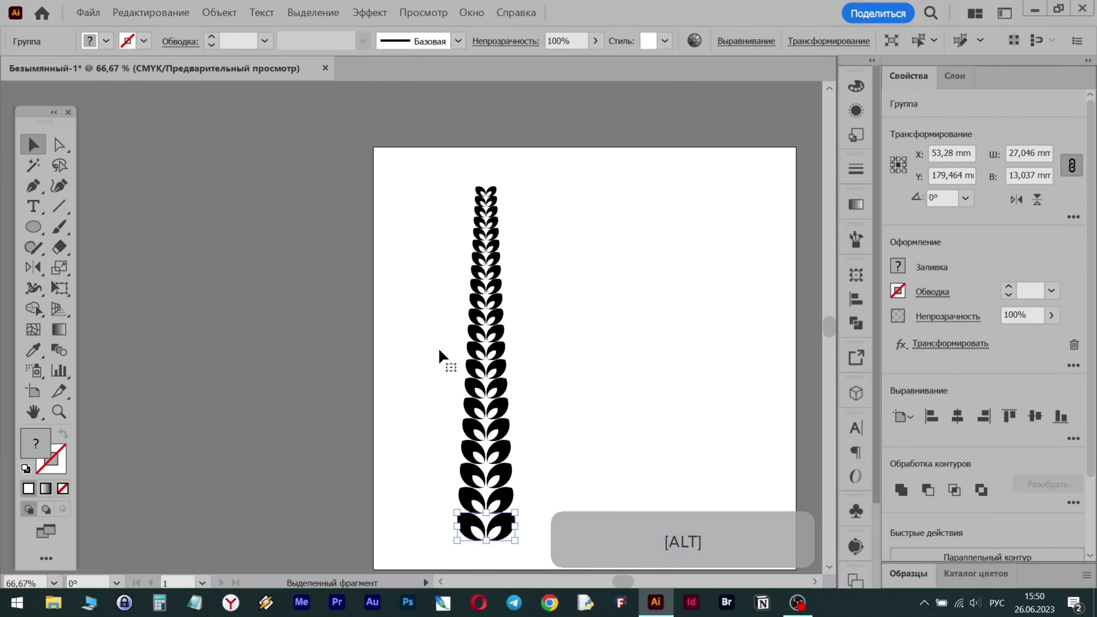
pyautogui.click(59, 205)
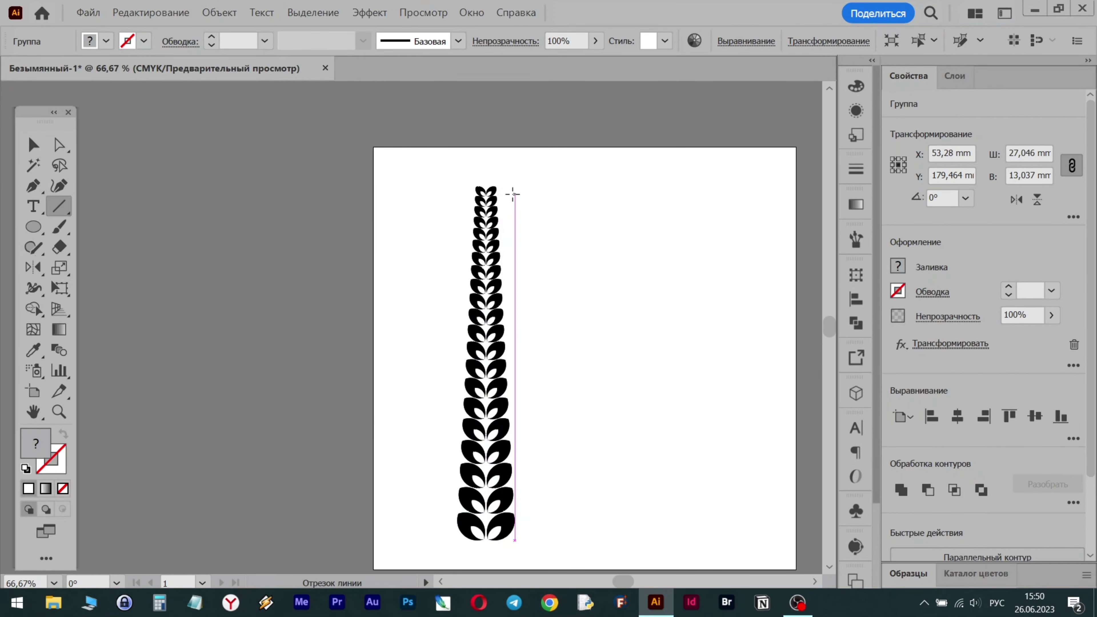
pyautogui.moveTo(513, 195); pyautogui.dragTo(525, 548)
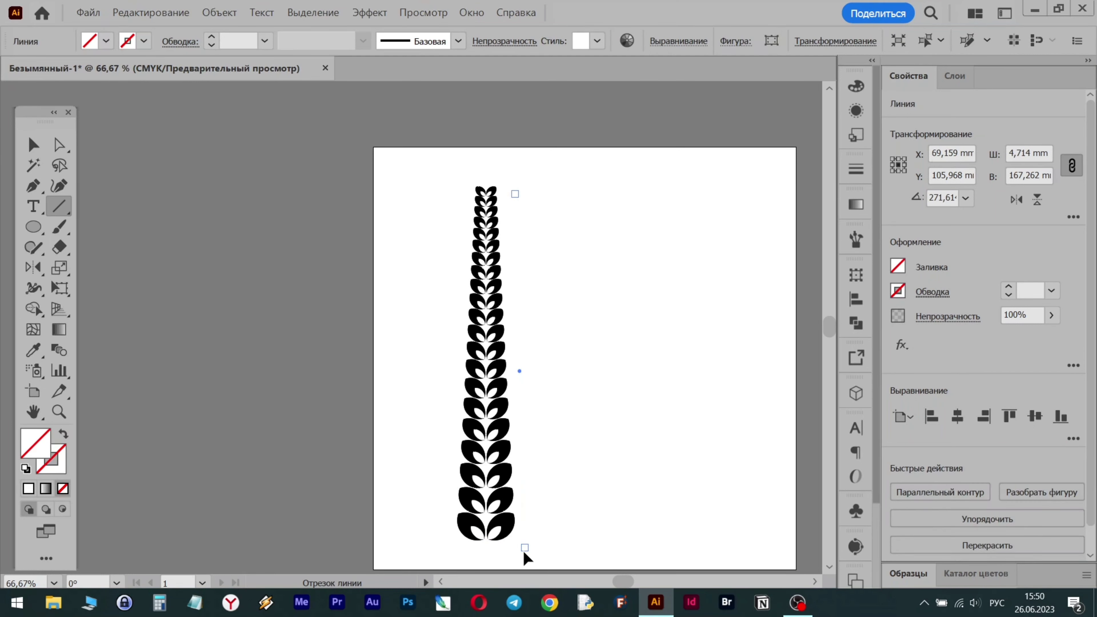
pyautogui.hotkey('ctrl', 'z')
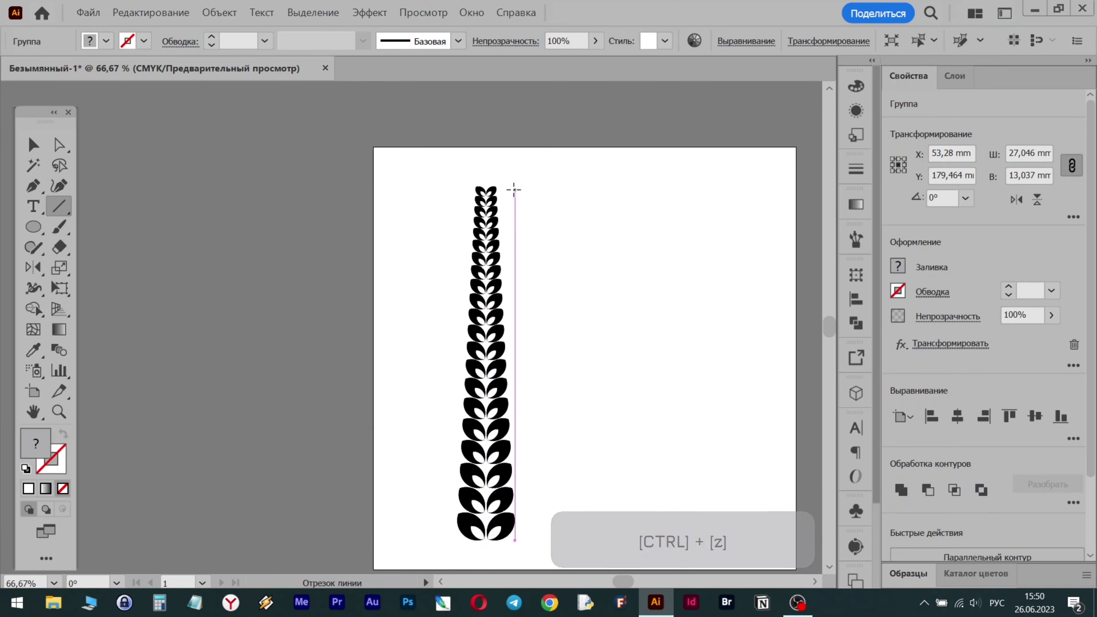
pyautogui.moveTo(514, 190); pyautogui.dragTo(522, 555)
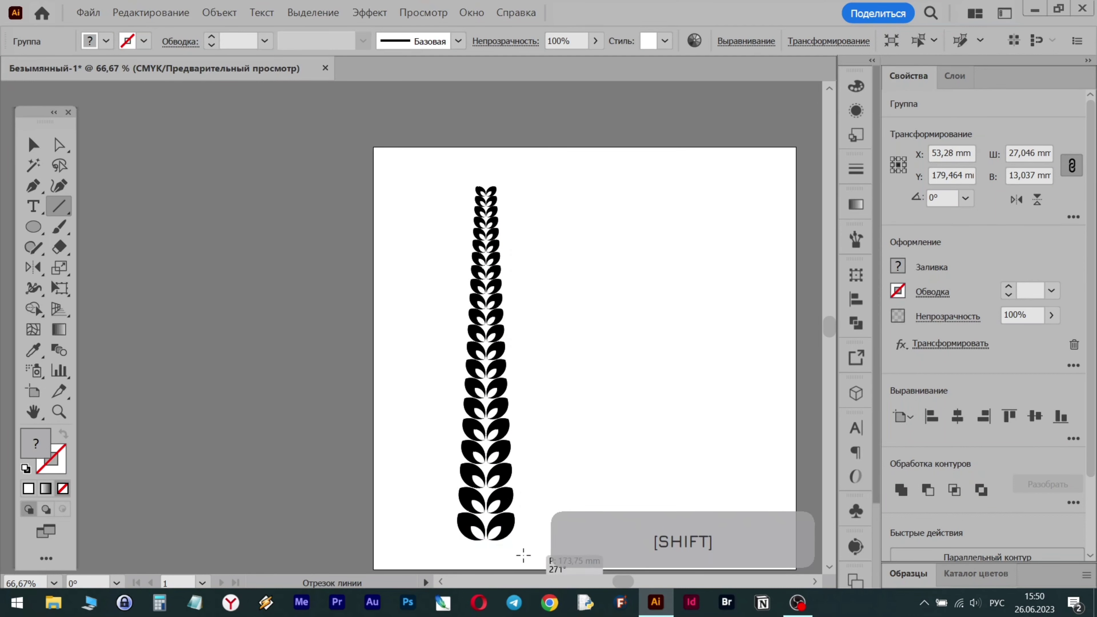
# Step: Give the vertical line a black stroke with a weight of 4 pt
pyautogui.click(1010, 287)
pyautogui.click(1009, 287)
pyautogui.click(1009, 287)
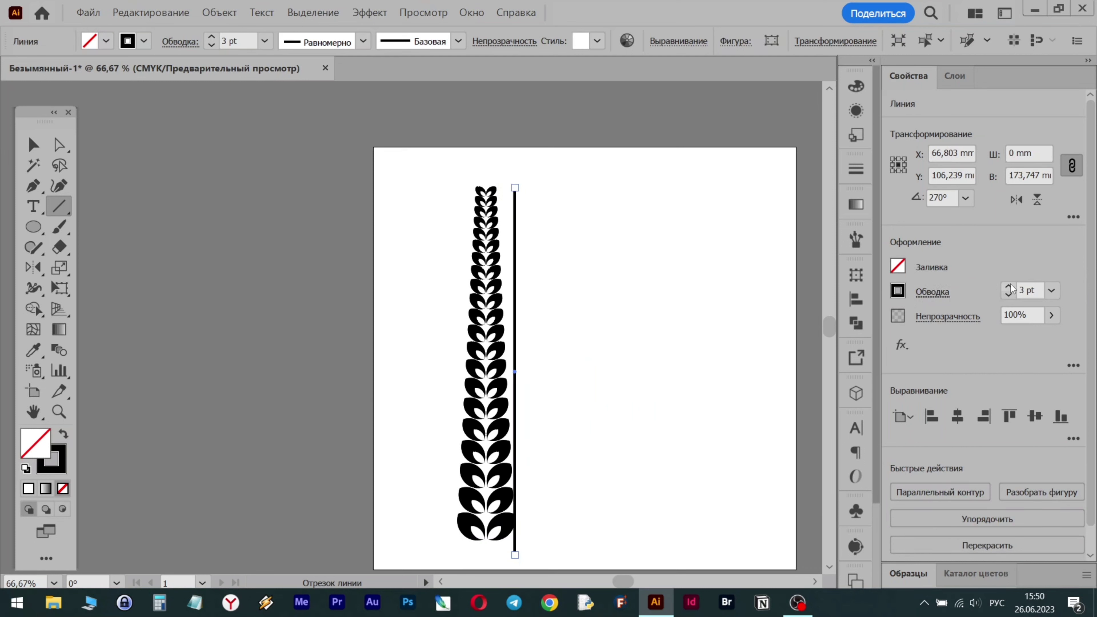
pyautogui.click(1010, 287)
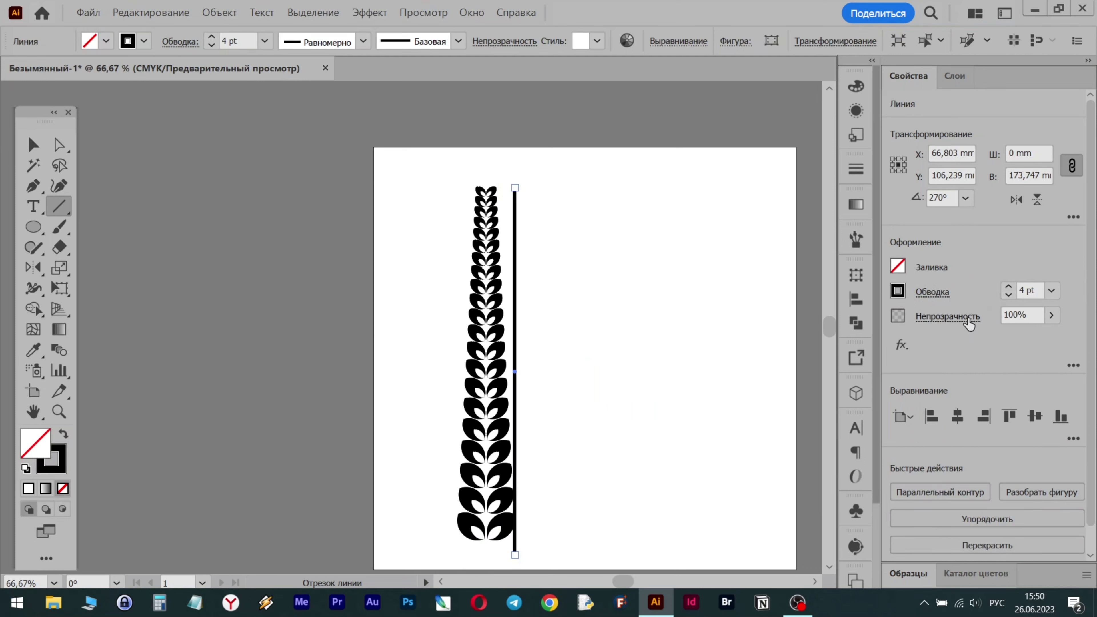
# Step: Apply the tapering triangular width profile to the line's stroke and flip it so the thick end is at the ear's base
pyautogui.click(941, 298)
pyautogui.click(933, 558)
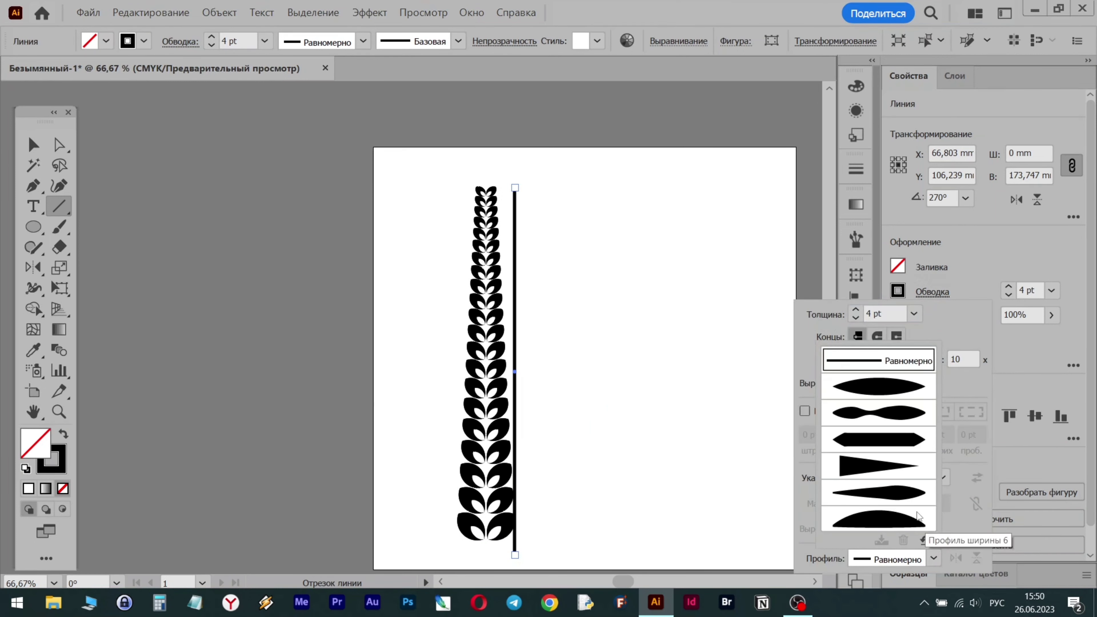
pyautogui.click(908, 470)
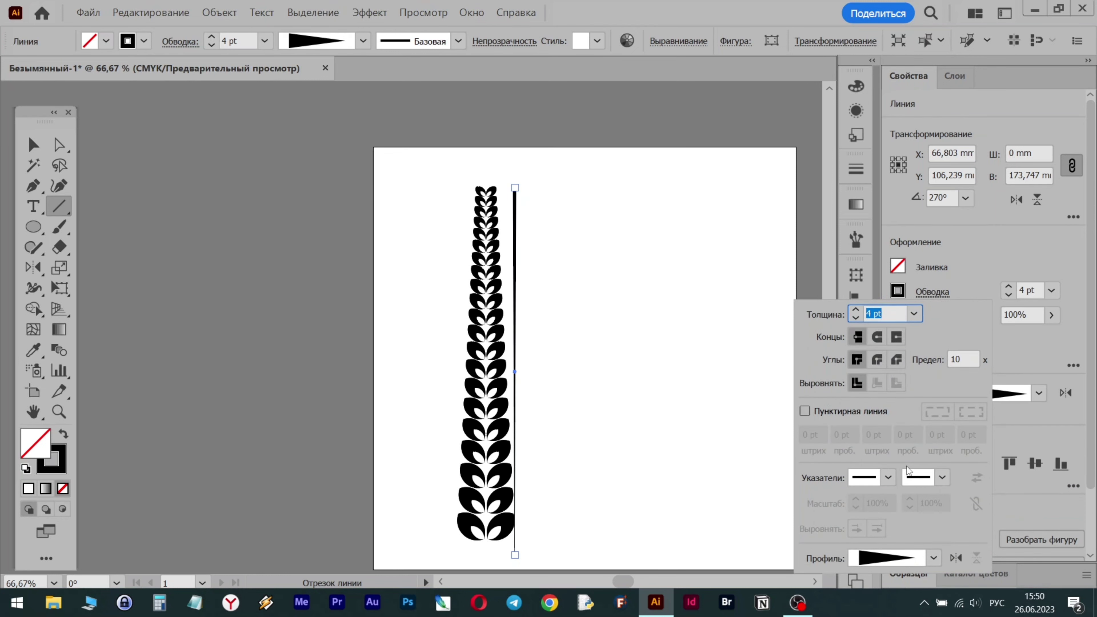
pyautogui.click(955, 558)
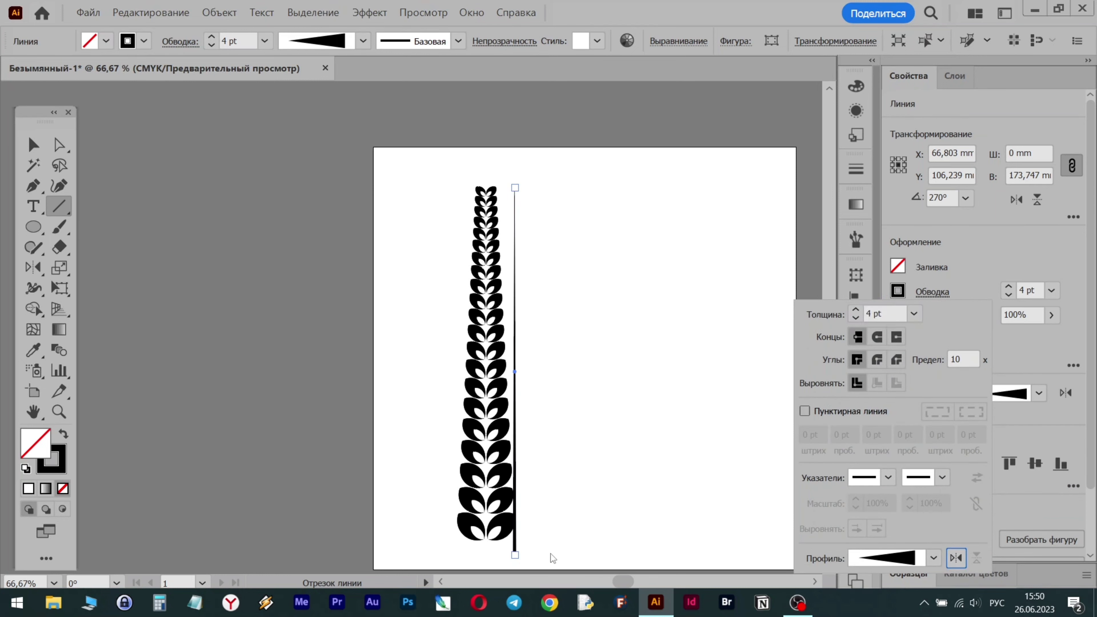
pyautogui.click(1004, 238)
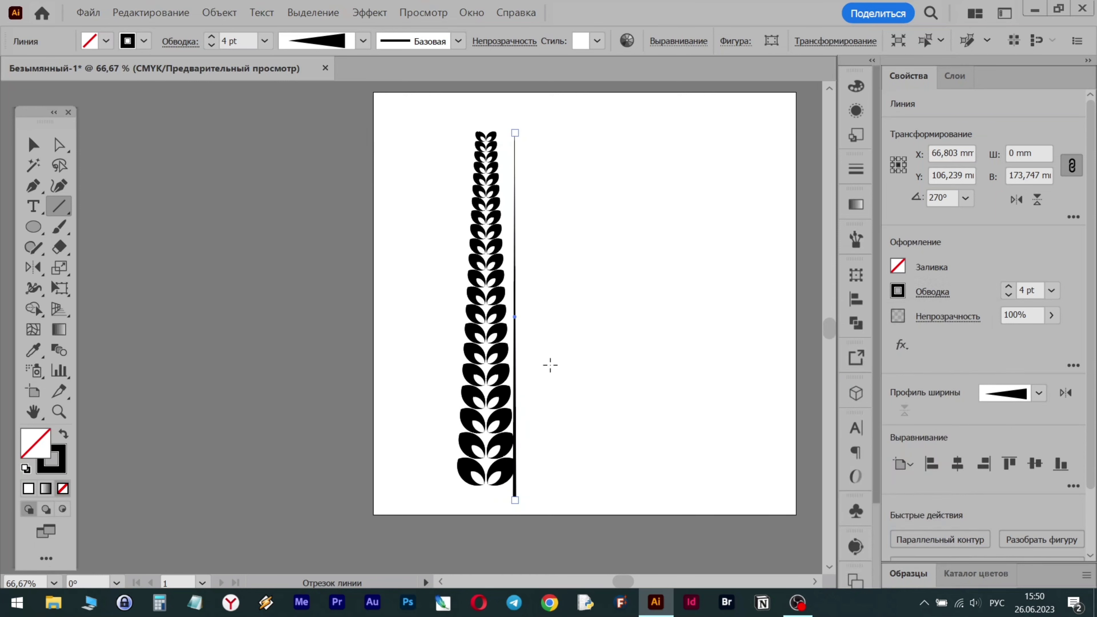
# Step: Move the tapered line onto the ear's central axis as its stem, with its thick end extending below the lowest petals
pyautogui.scroll(1, 521, 467)
pyautogui.click(34, 145)
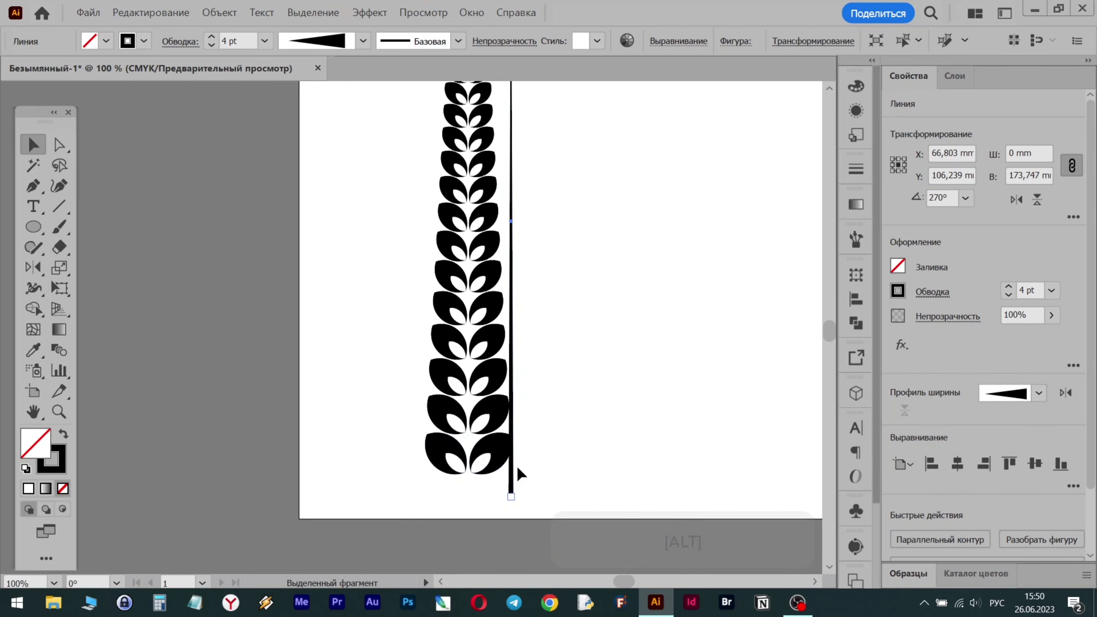
pyautogui.moveTo(512, 478); pyautogui.dragTo(466, 490)
pyautogui.scroll(4, 471, 483)
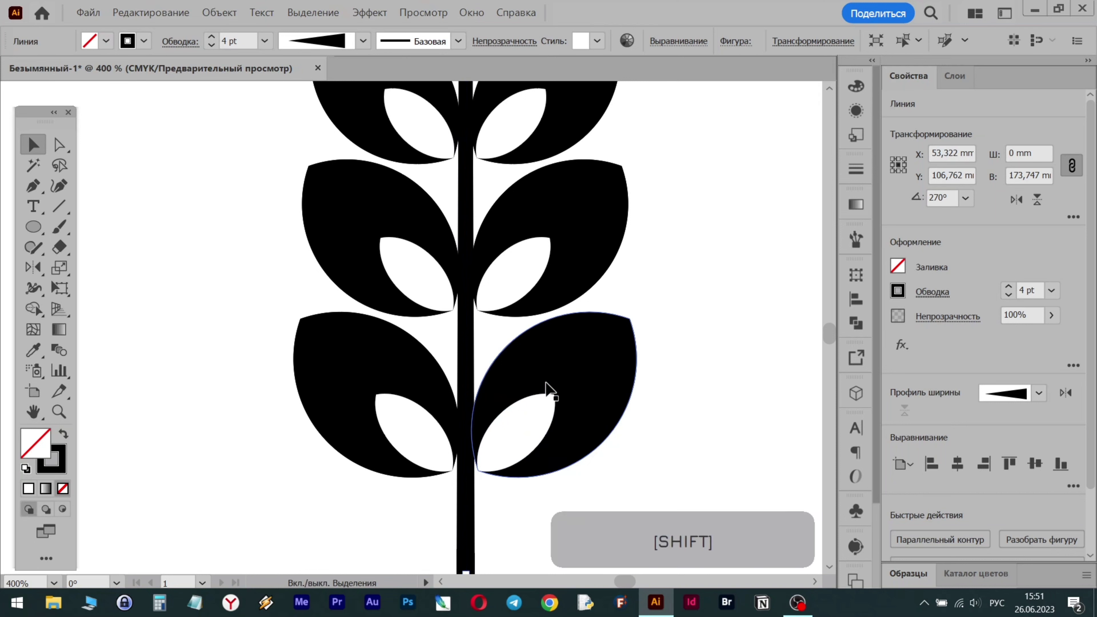
# Step: Align the stem horizontally to the centre of the petal group, using the petal group as the key object
pyautogui.keyDown('shift'); pyautogui.click(546, 388); pyautogui.keyUp('shift')
pyautogui.click(856, 298)
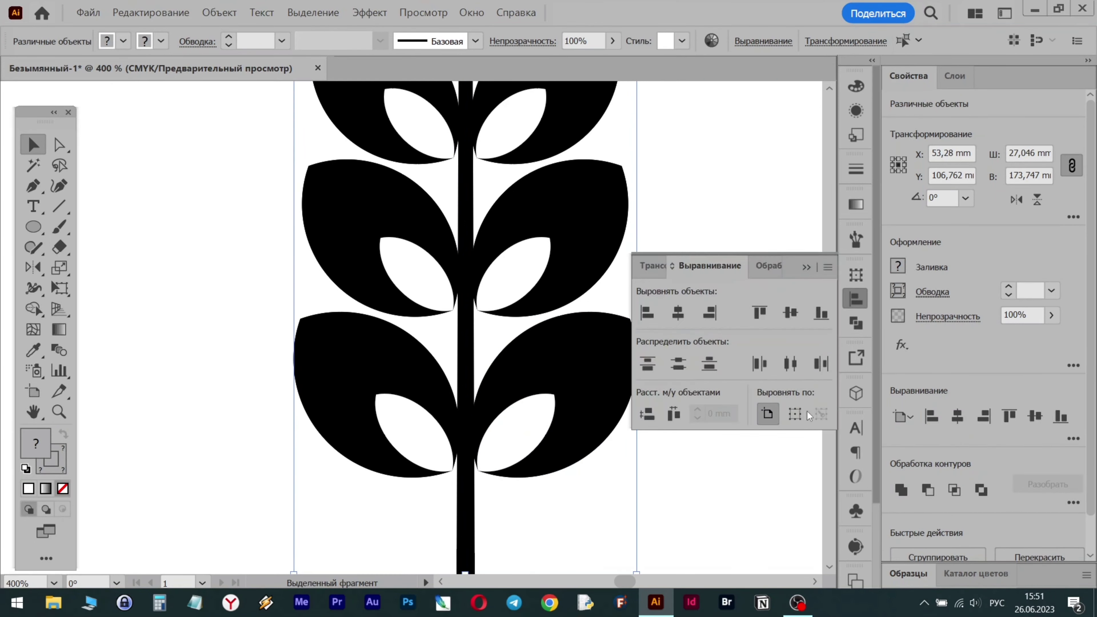
pyautogui.click(820, 413)
pyautogui.click(562, 414)
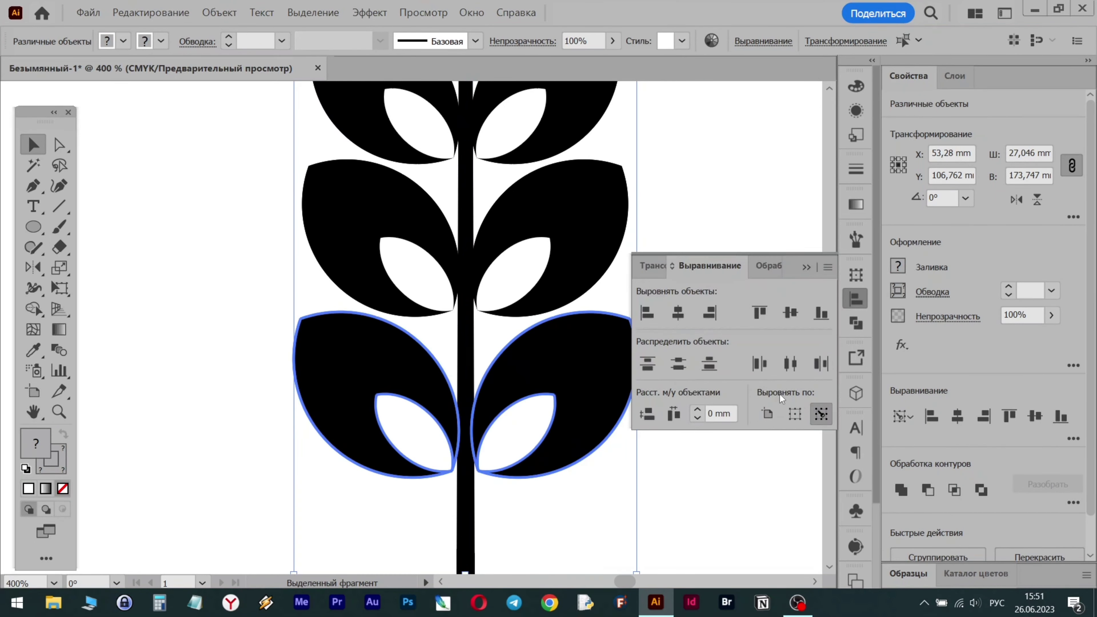
pyautogui.click(856, 299)
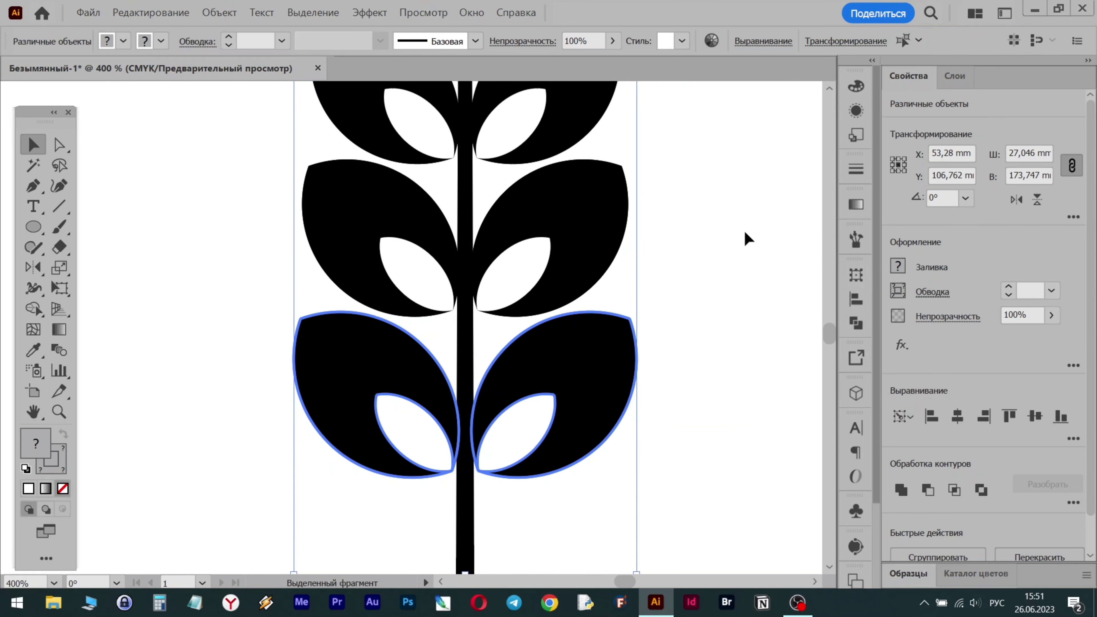
pyautogui.scroll(-3, 720, 255)
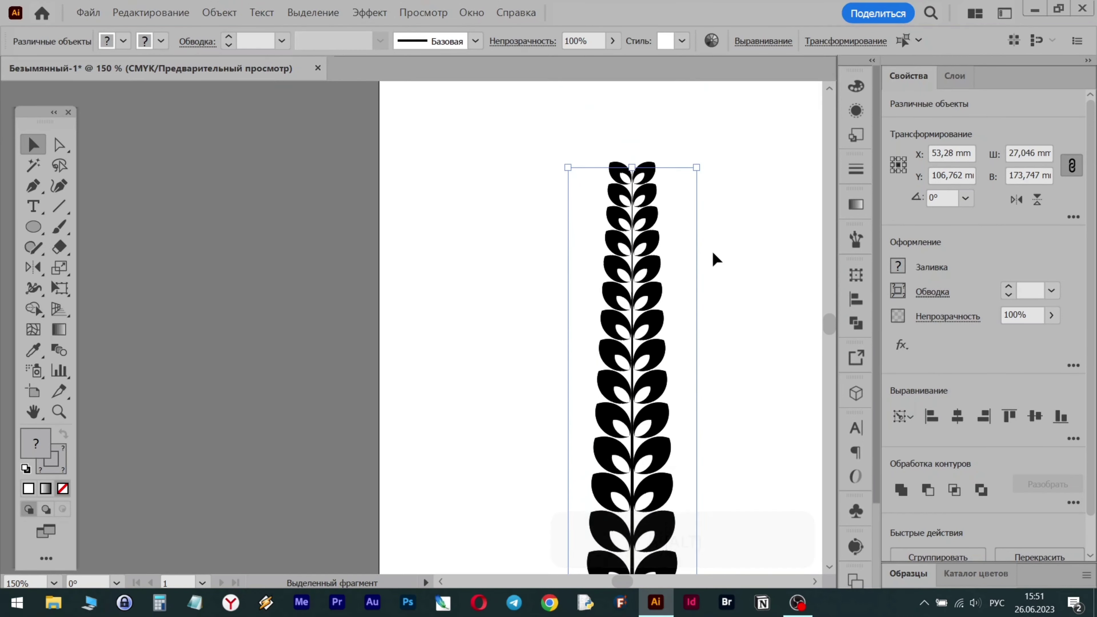
pyautogui.scroll(2, 656, 185)
pyautogui.scroll(-2, 656, 185)
pyautogui.click(450, 202)
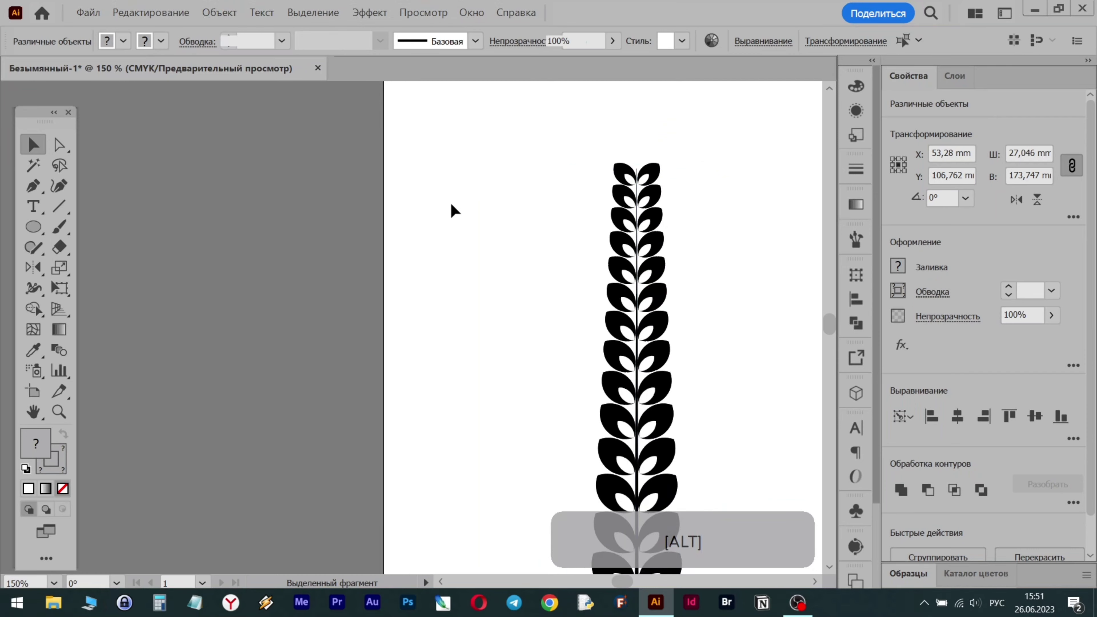
# Step: Isolate the base petal group and copy its right-hand petal
pyautogui.scroll(-3, 665, 303)
pyautogui.doubleClick(676, 415)
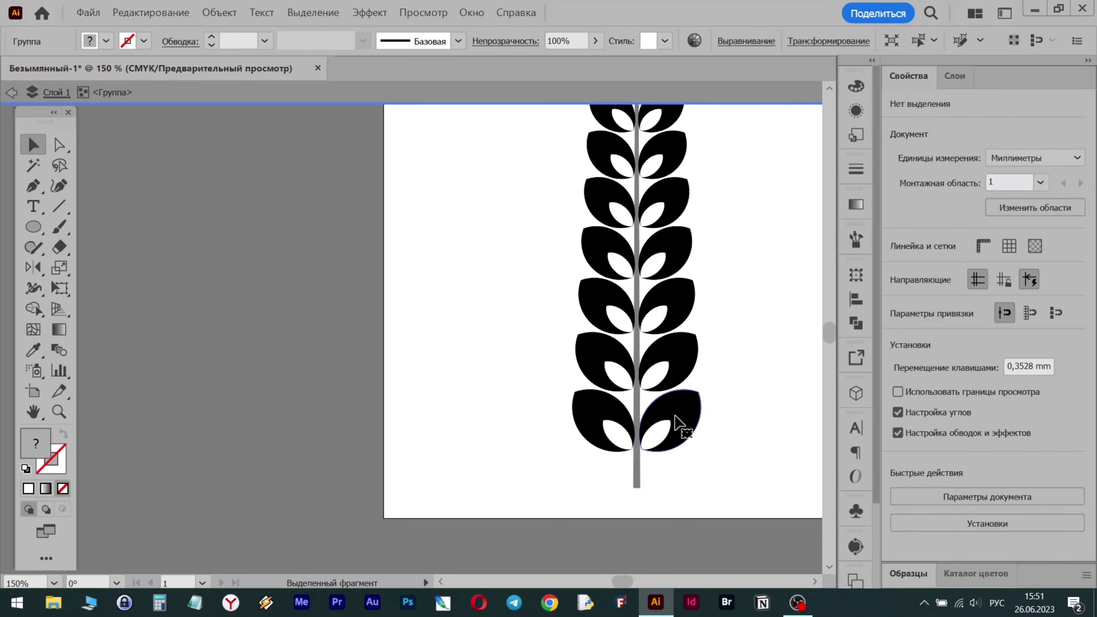
pyautogui.click(676, 419)
pyautogui.keyDown('shift'); pyautogui.click(675, 420); pyautogui.keyUp('shift')
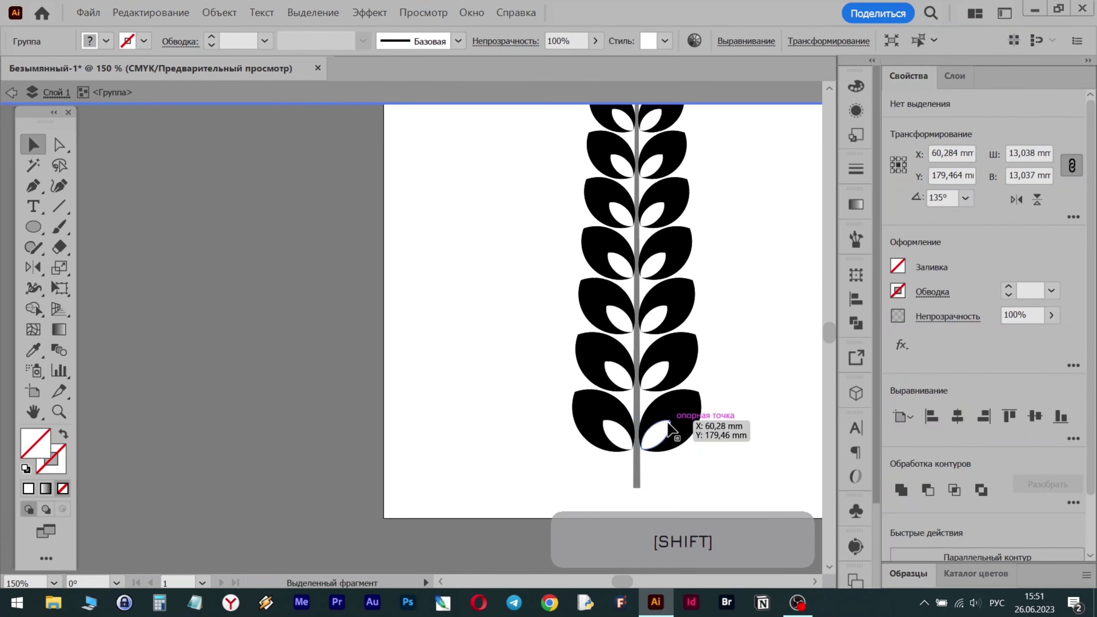
pyautogui.click(677, 422)
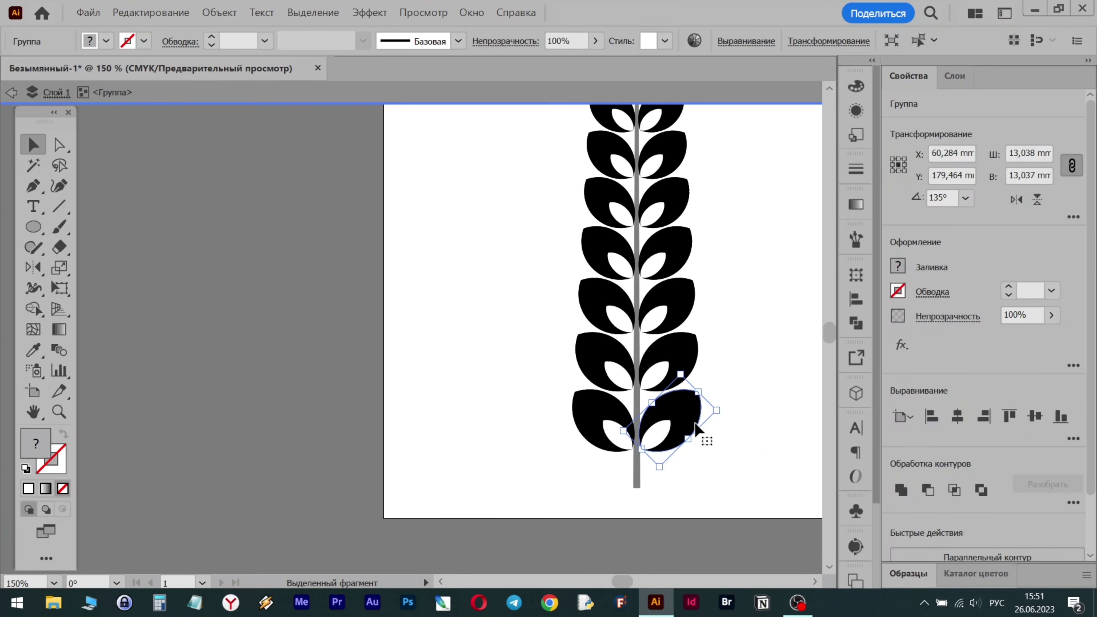
pyautogui.click(680, 465)
pyautogui.click(668, 429)
pyautogui.hotkey('ctrl', 'c')
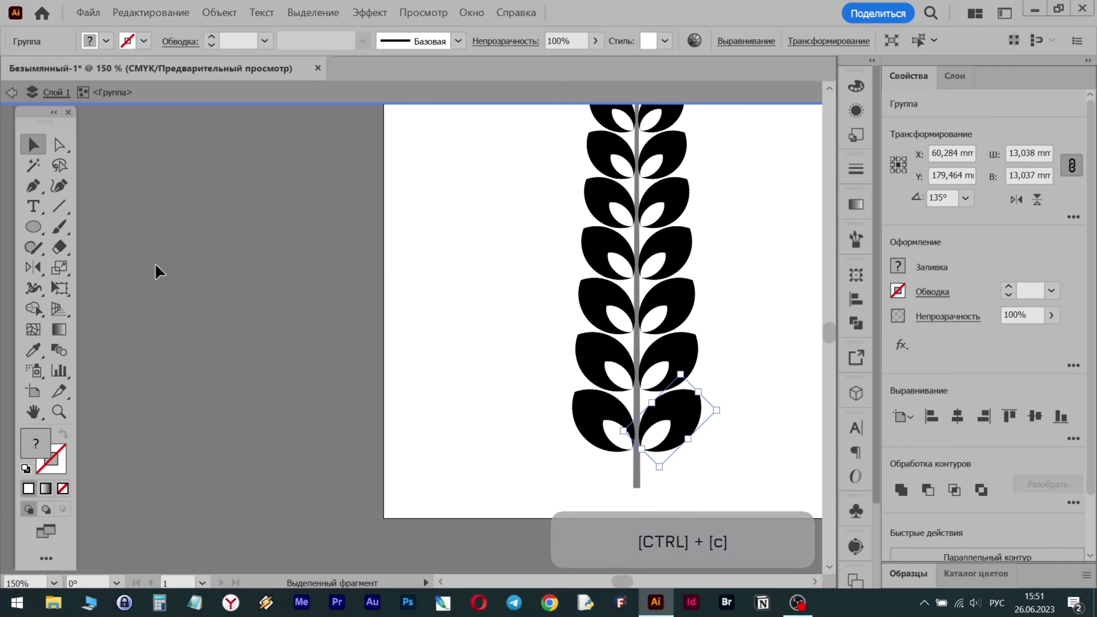
# Step: Exit isolation mode, paste the copied petal and place it on the blank area to the left of the ear
pyautogui.click(12, 93)
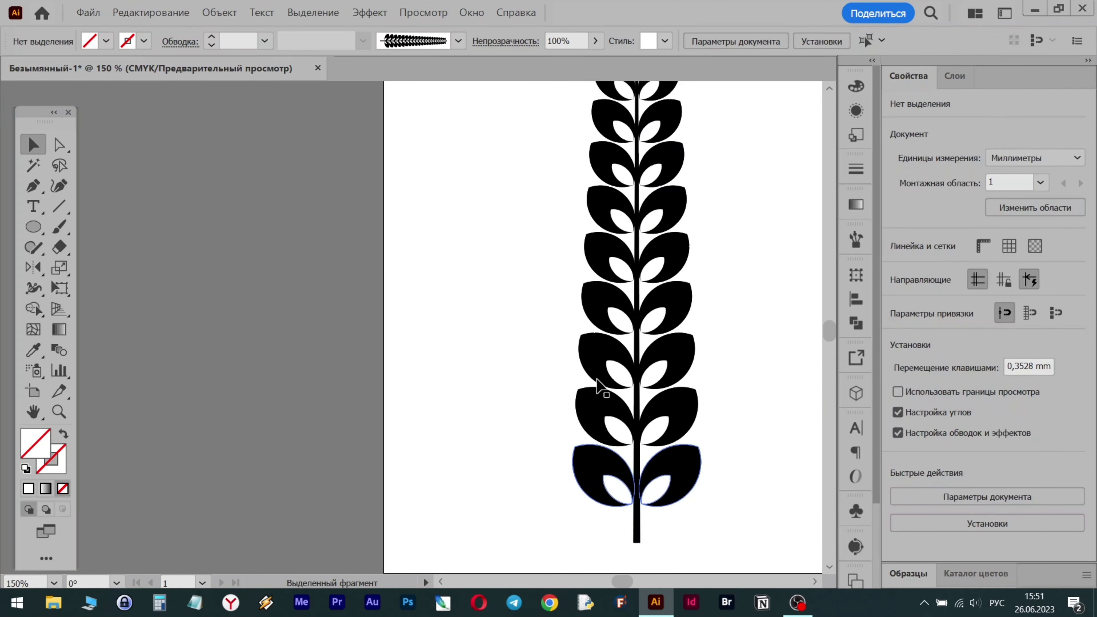
pyautogui.hotkey('ctrl', 'v')
pyautogui.moveTo(395, 328); pyautogui.dragTo(504, 228)
# Step: Set the pasted petal's rotation to 0° and flip it vertically so its white cutout is at the bottom
pyautogui.click(965, 198)
pyautogui.click(973, 216)
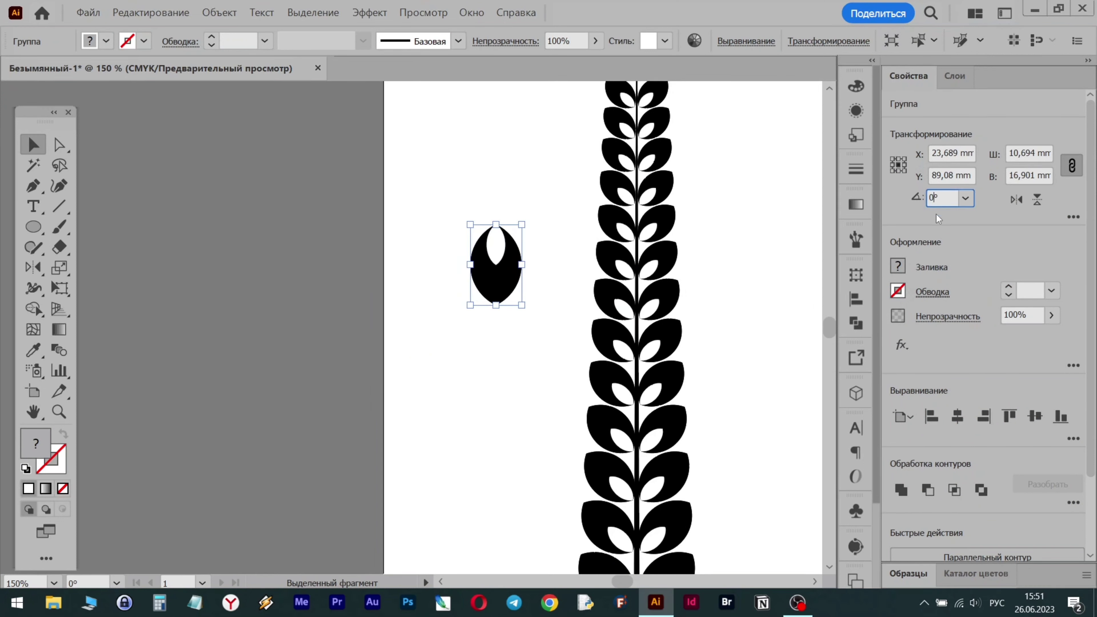
pyautogui.click(1039, 201)
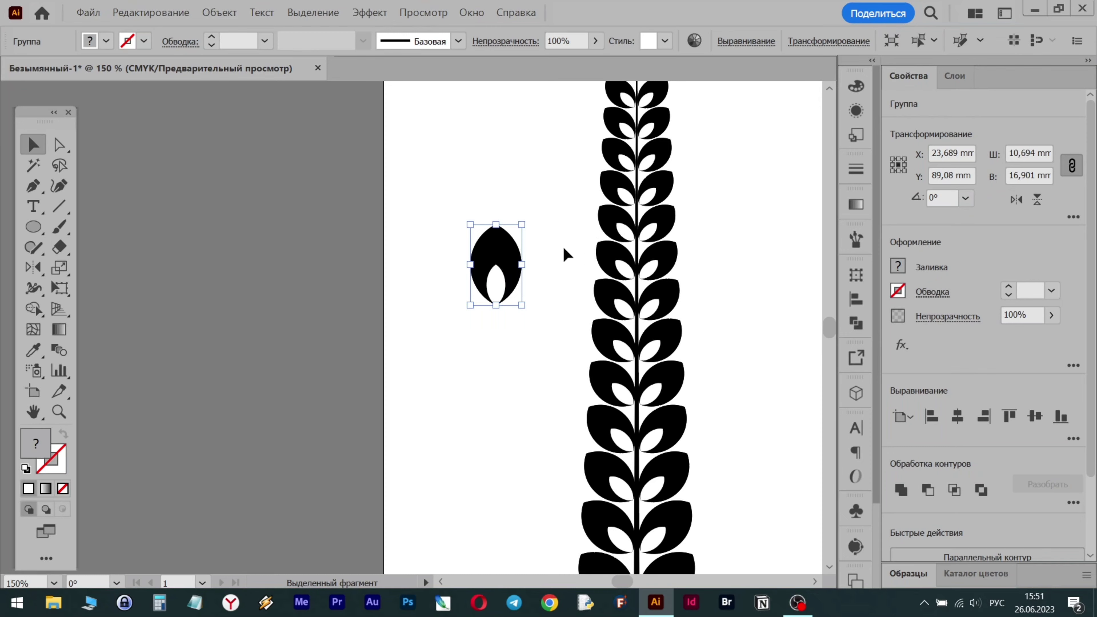
# Step: Move the upright petal to the top of the ear, centred above the stem's tip
pyautogui.moveTo(503, 262); pyautogui.dragTo(575, 136)
pyautogui.scroll(6, 577, 145)
pyautogui.moveTo(570, 364); pyautogui.dragTo(639, 116)
pyautogui.scroll(6, 641, 140)
pyautogui.scroll(-3, 658, 203)
pyautogui.scroll(2, 691, 169)
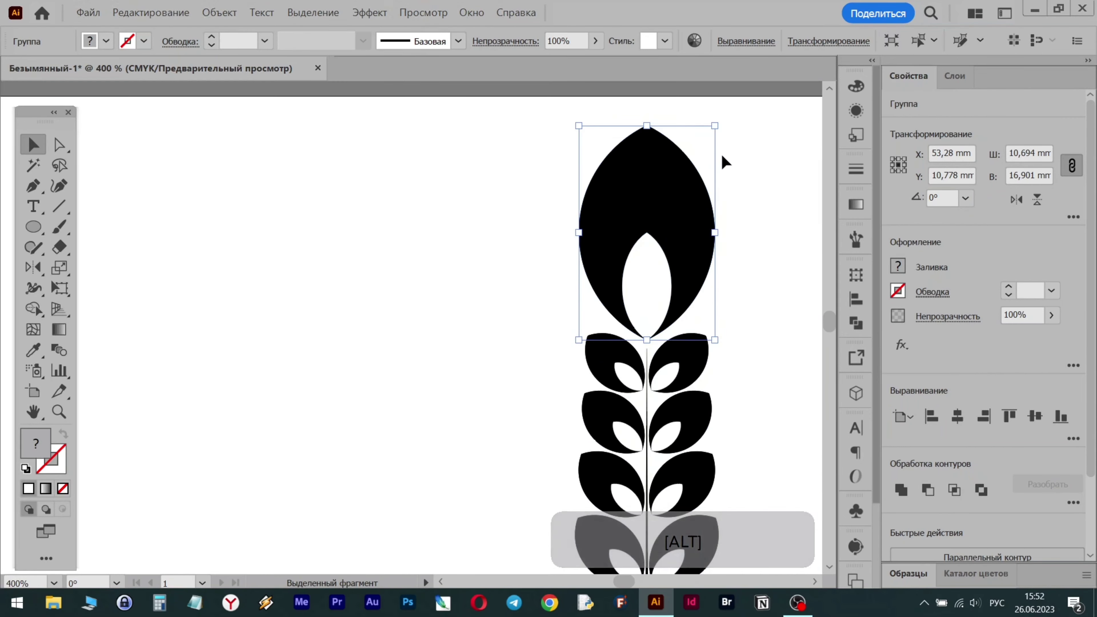
# Step: Scale the top petal down proportionally to about 3.1 mm wide so it sits on the stem's tip
pyautogui.moveTo(716, 122); pyautogui.dragTo(650, 322)
pyautogui.click(766, 298)
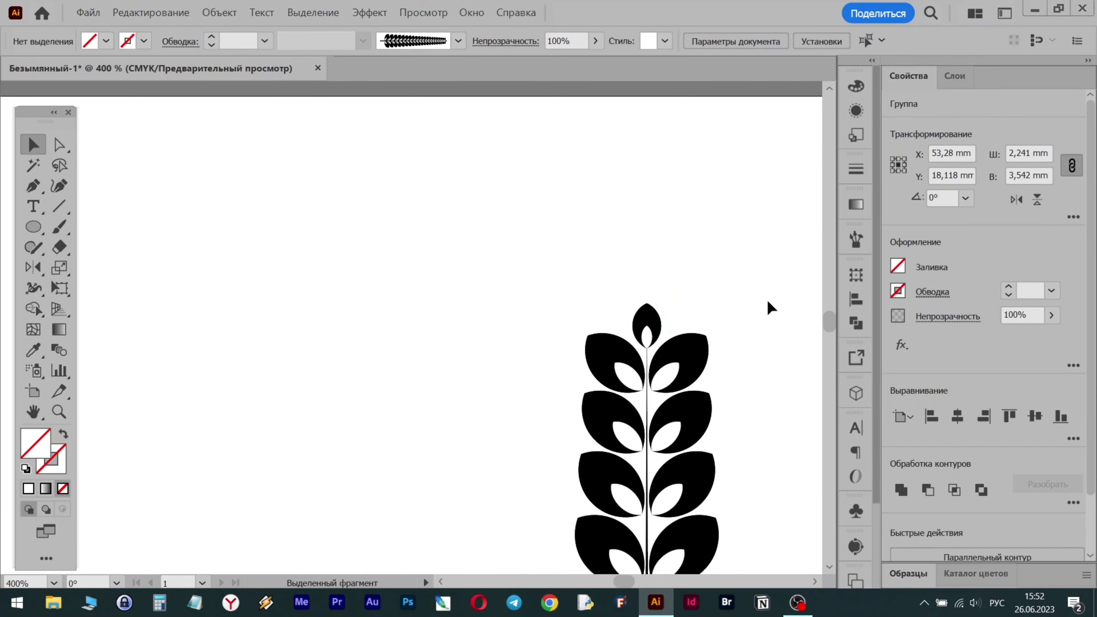
pyautogui.click(650, 318)
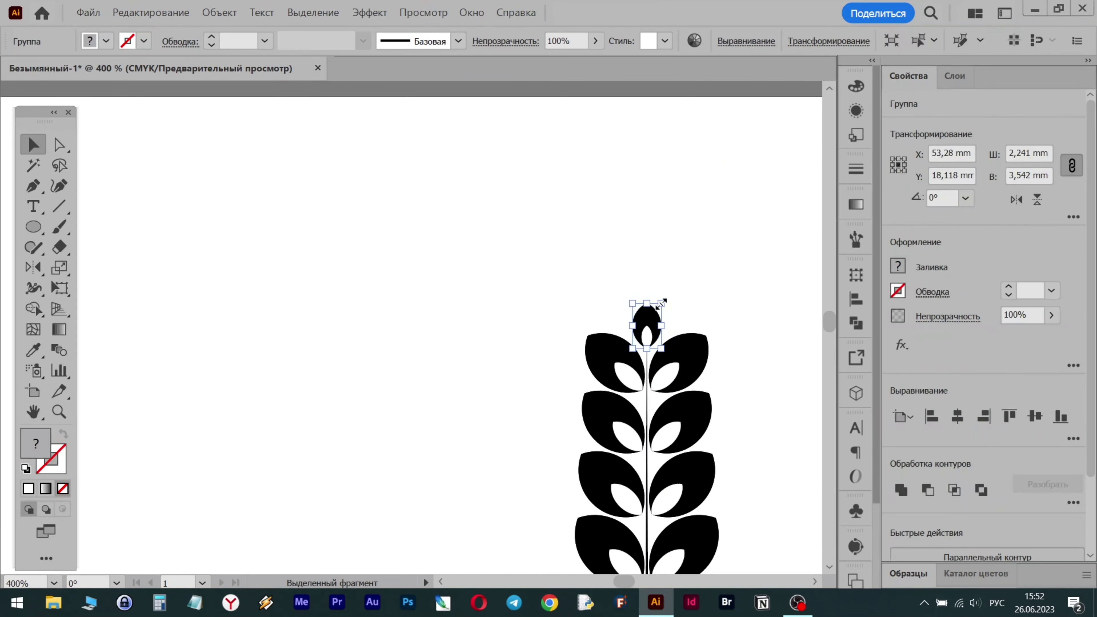
pyautogui.moveTo(662, 301); pyautogui.dragTo(672, 301)
pyautogui.click(695, 255)
pyautogui.scroll(-3, 710, 268)
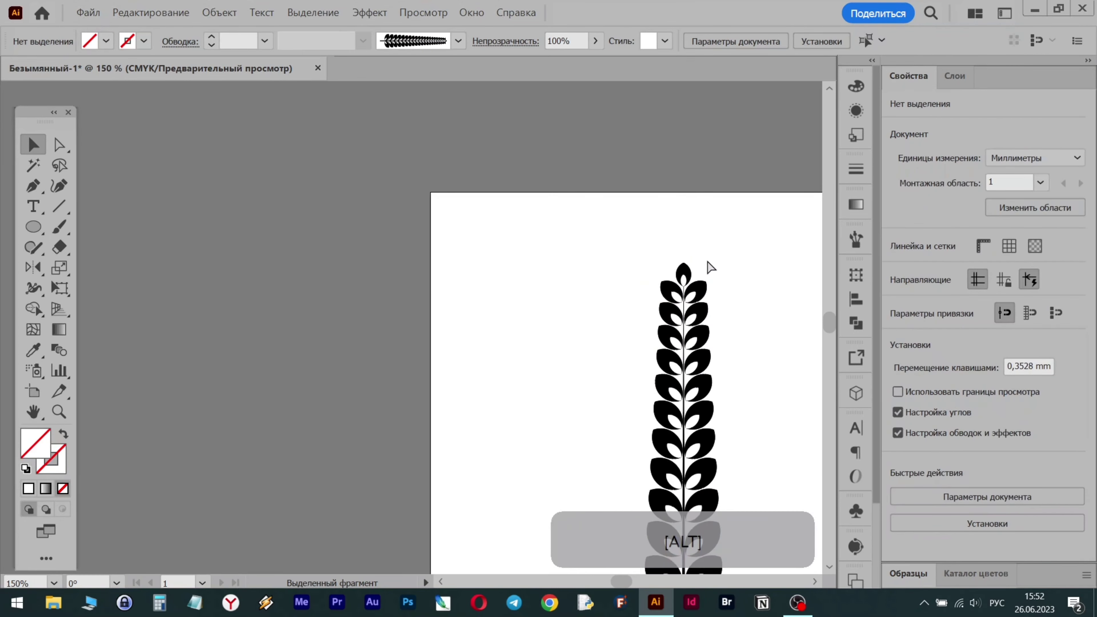
# Step: Group the top petal, the stem and the repeated petal pairs into one object, leaving it deselected
pyautogui.hscroll(5, 707, 262)
pyautogui.scroll(-7, 704, 270)
pyautogui.moveTo(653, 159); pyautogui.dragTo(552, 358)
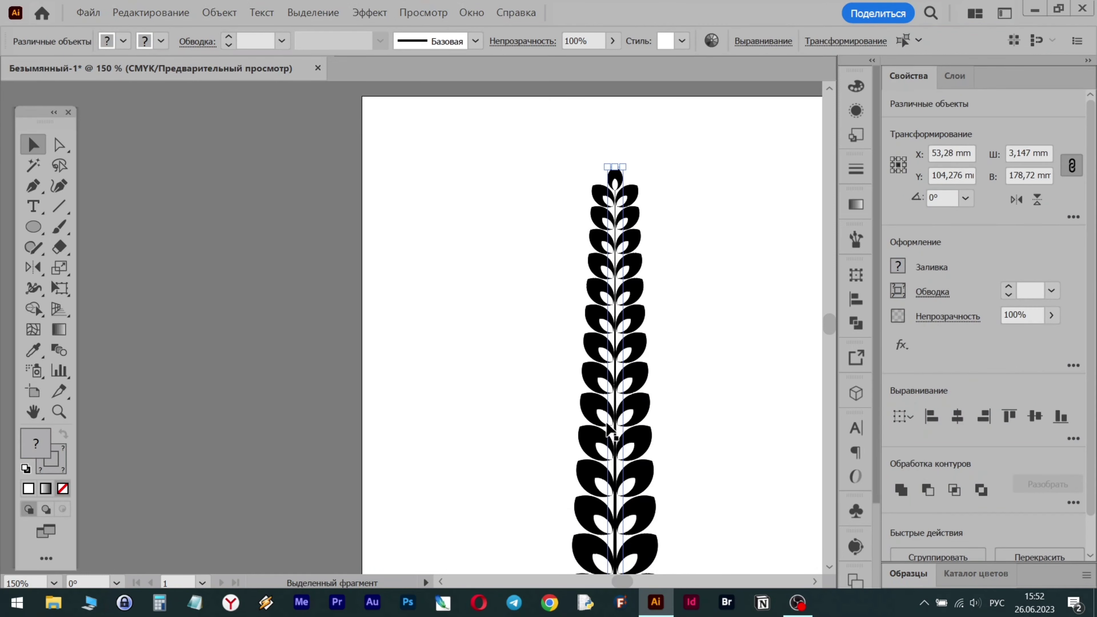
pyautogui.scroll(-8, 610, 428)
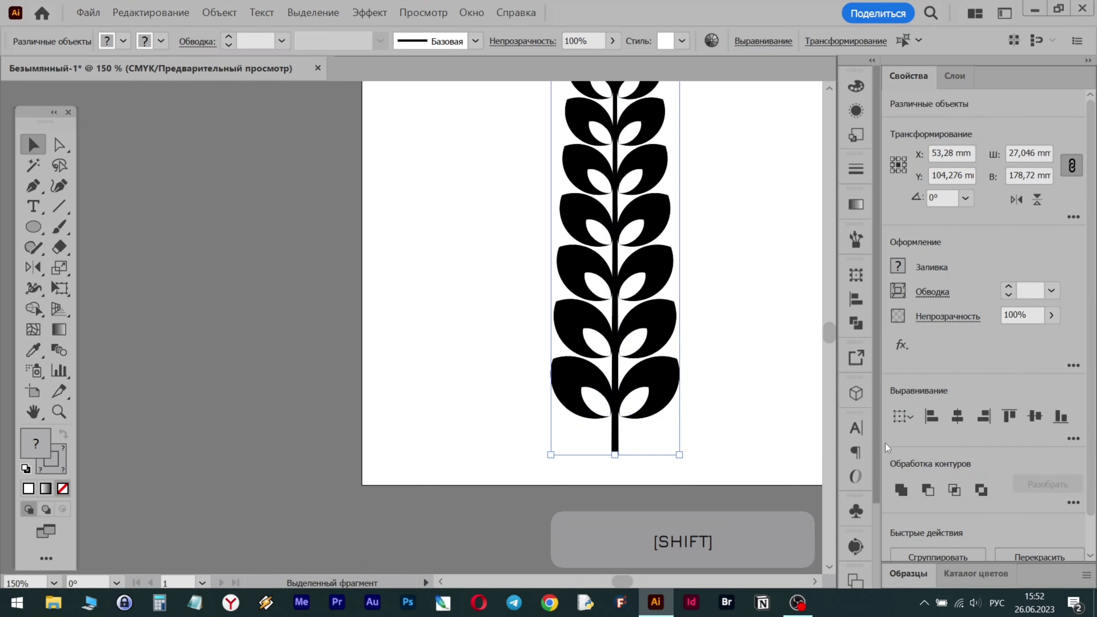
pyautogui.hotkey('ctrl', 'g')
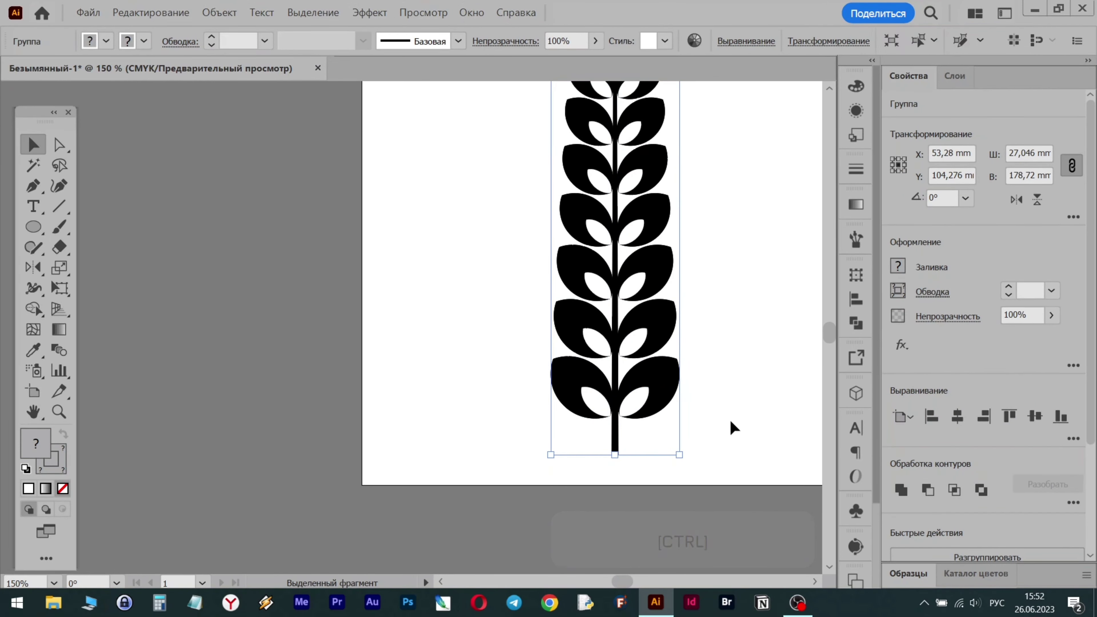
pyautogui.scroll(-2, 704, 397)
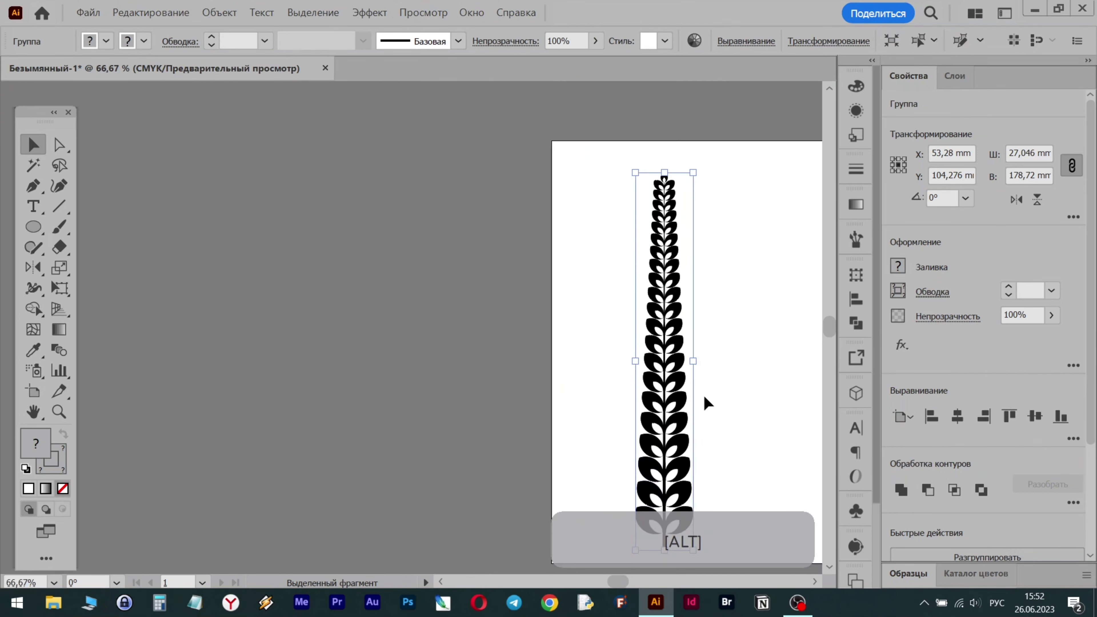
pyautogui.hscroll(1, 663, 331)
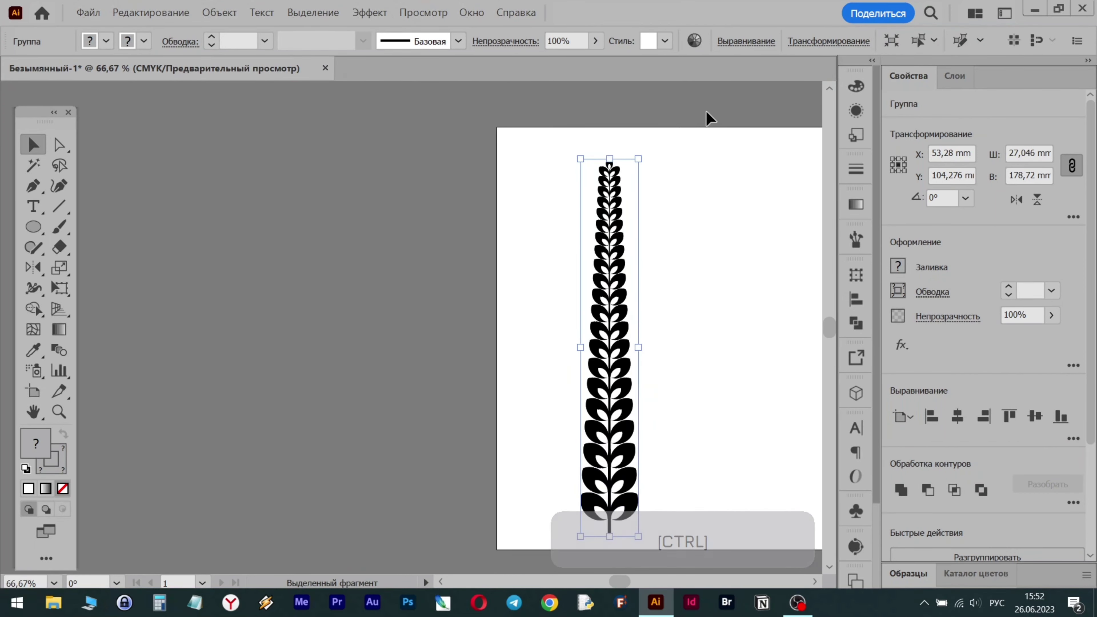
pyautogui.click(645, 340)
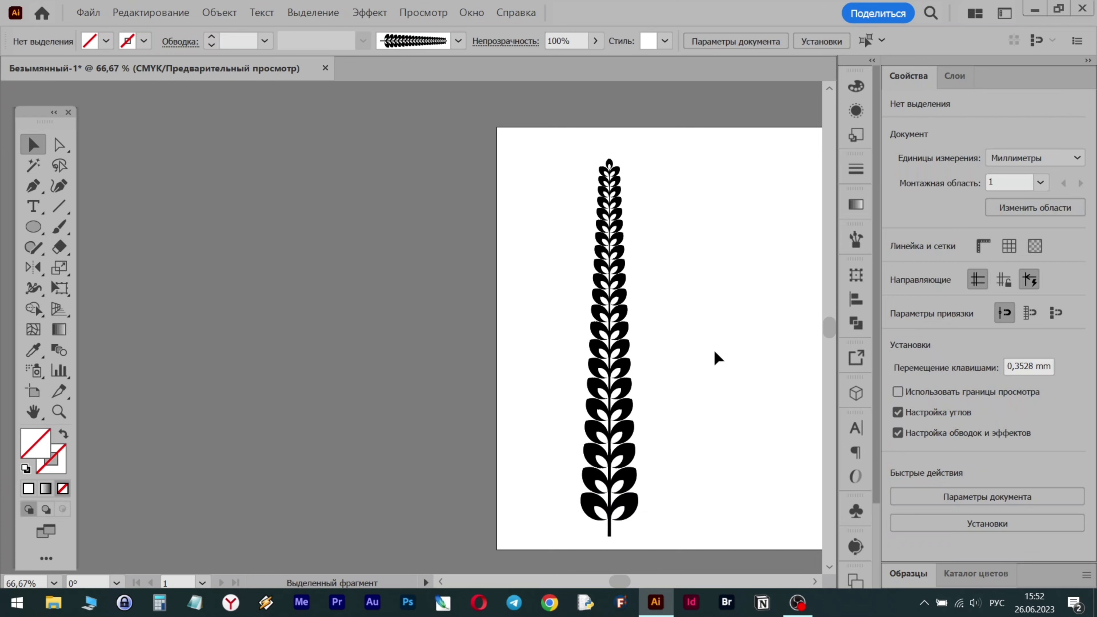
# Step: Delete the existing wheat-ear brush from the document's brushes
pyautogui.click(858, 234)
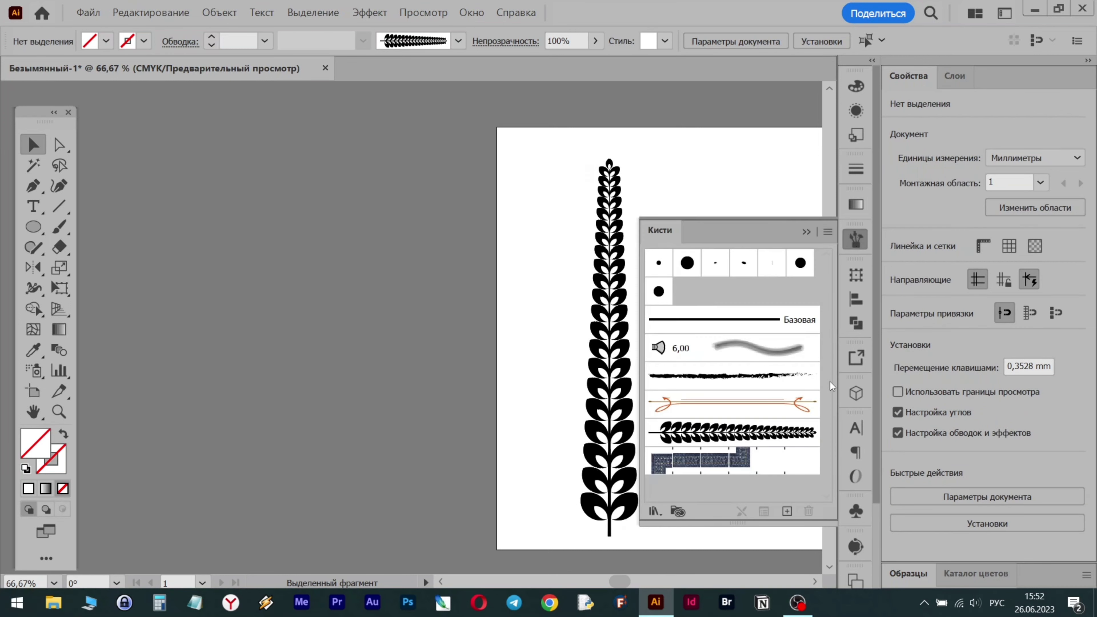
pyautogui.click(808, 434)
pyautogui.click(808, 511)
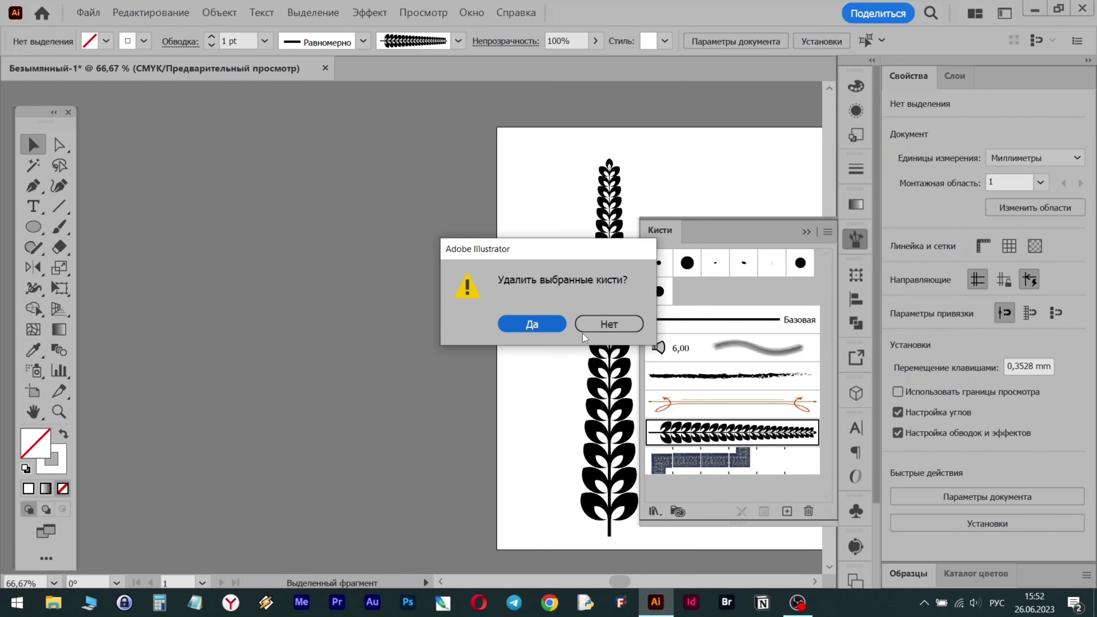
pyautogui.click(537, 323)
# Step: Create an art brush from the grouped ear, with the stroke direction pointing upward to the tip
pyautogui.hscroll(4, 746, 196)
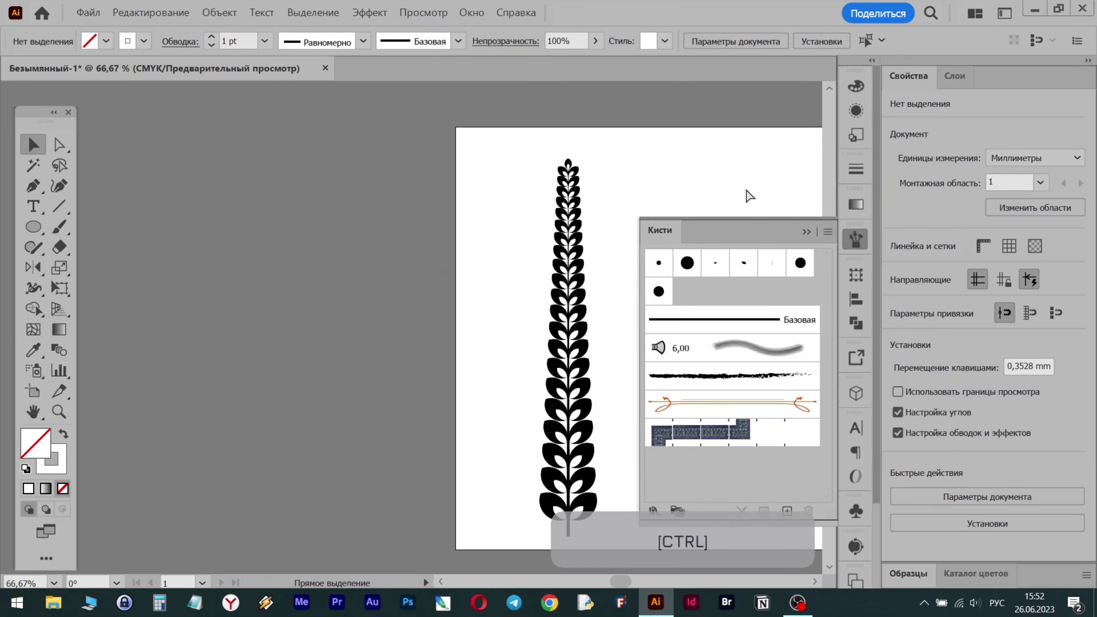
pyautogui.moveTo(466, 339)
pyautogui.mouseDown()
pyautogui.moveTo(681, 468)
pyautogui.moveTo(729, 472)
pyautogui.mouseUp()
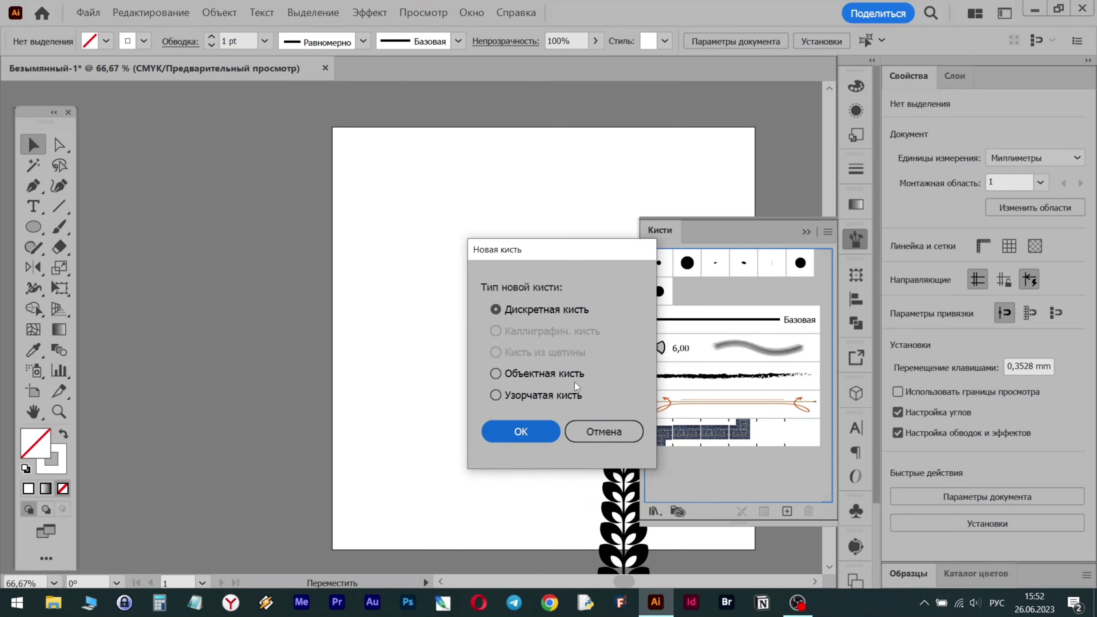
pyautogui.click(497, 374)
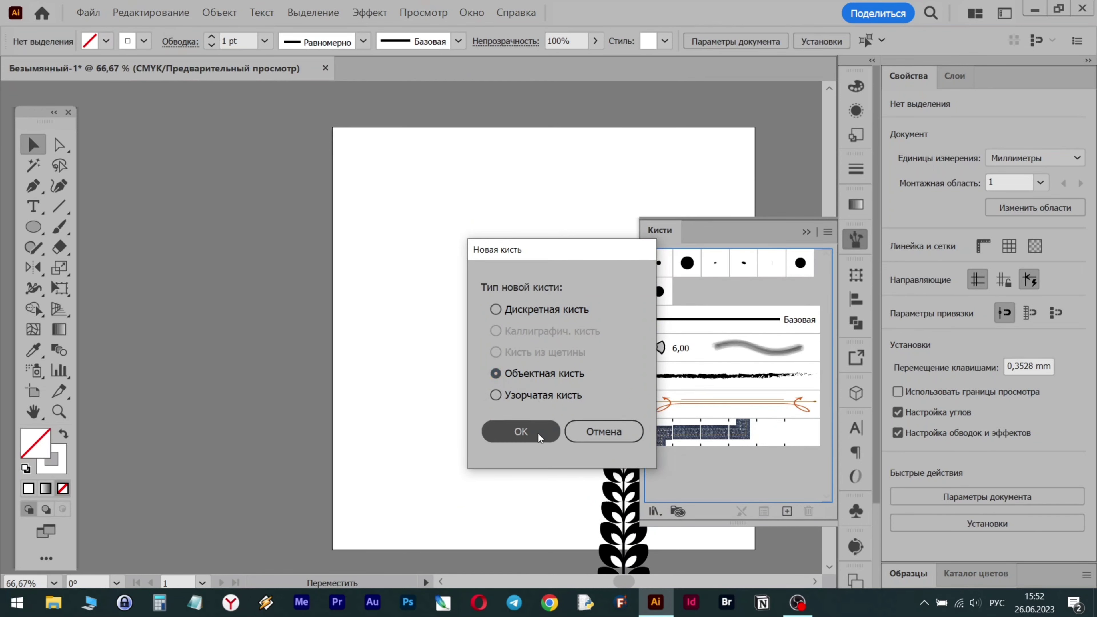
pyautogui.click(521, 431)
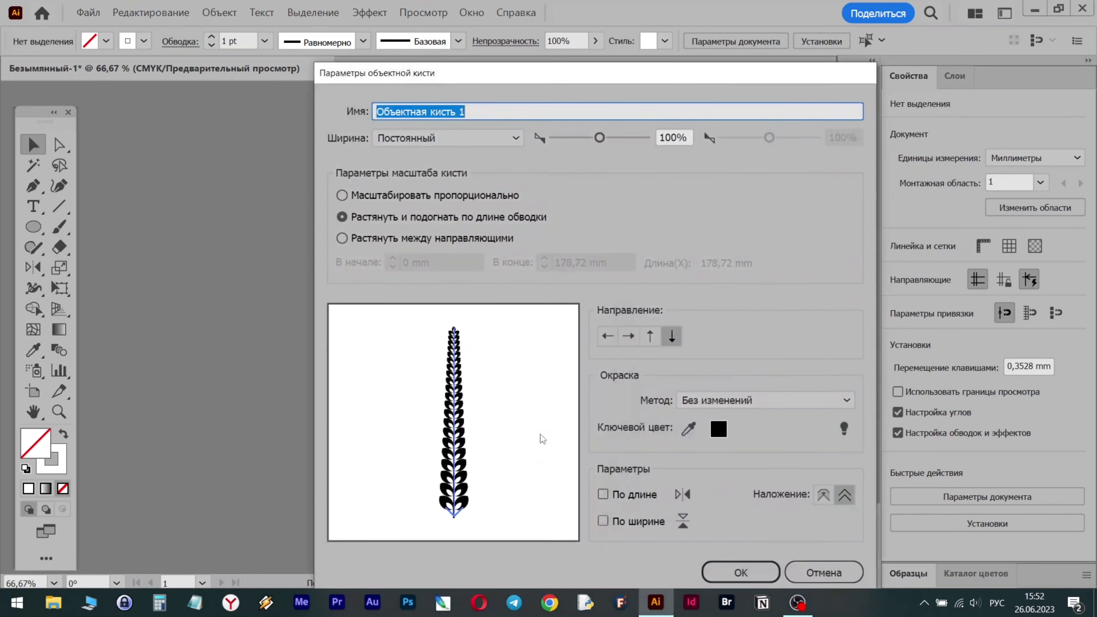
pyautogui.click(651, 341)
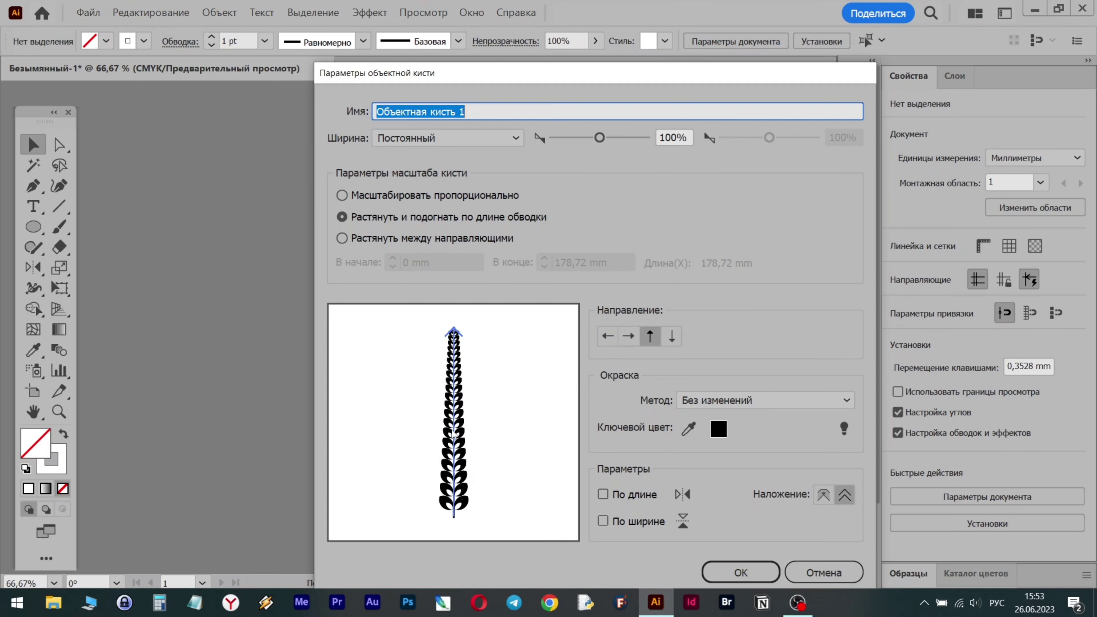
pyautogui.click(758, 567)
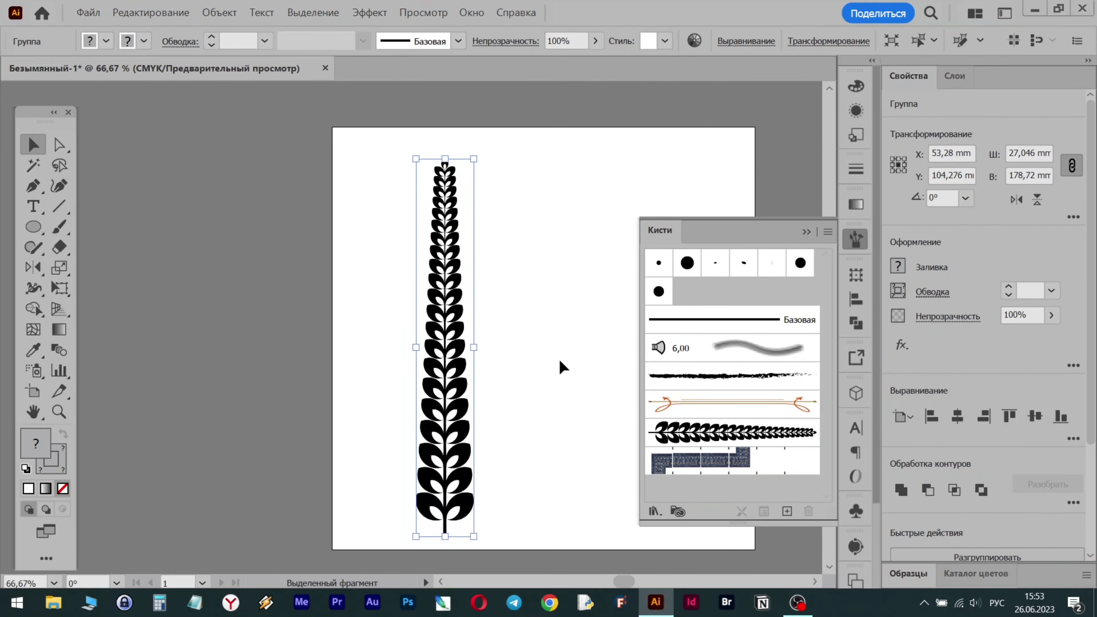
# Step: Close the brush list and delete the original ear group from the document
pyautogui.click(806, 230)
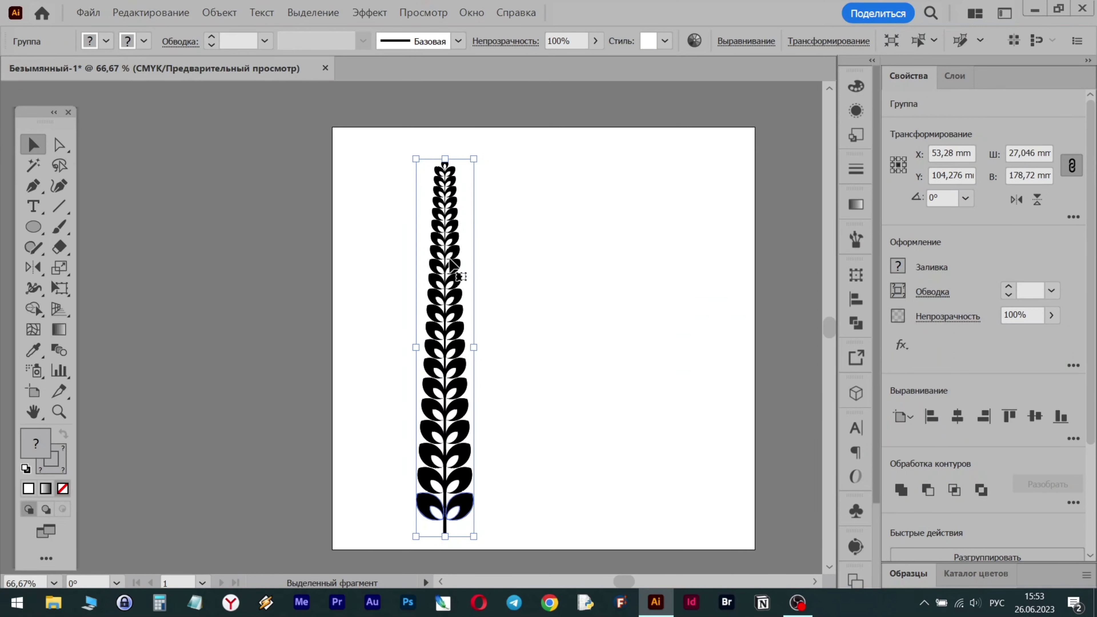
pyautogui.moveTo(438, 276); pyautogui.dragTo(299, 277)
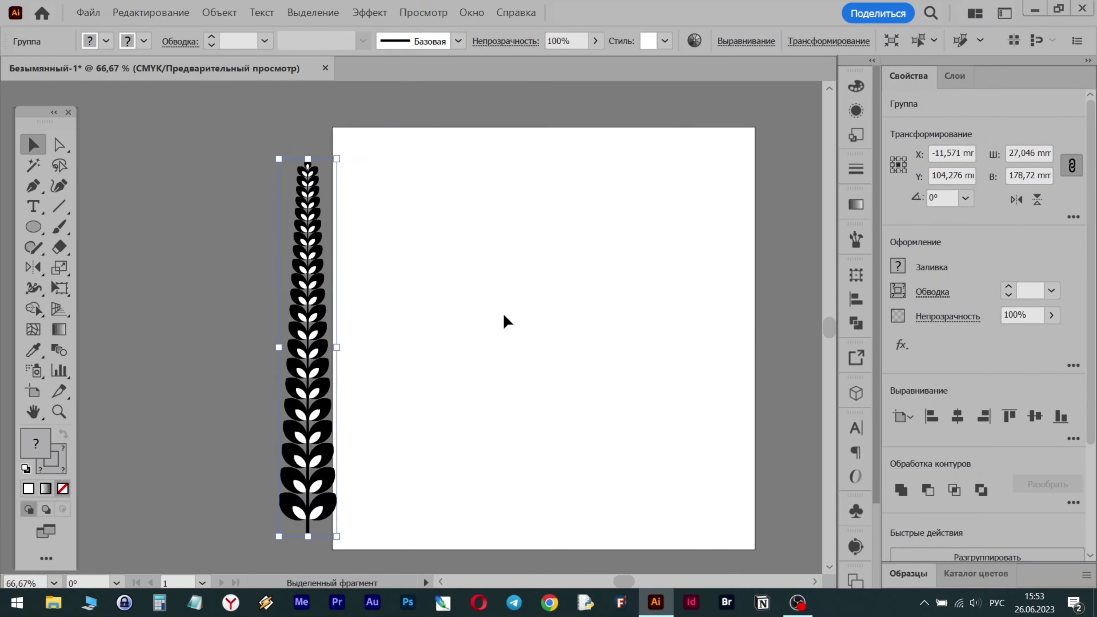
pyautogui.press('Delete')
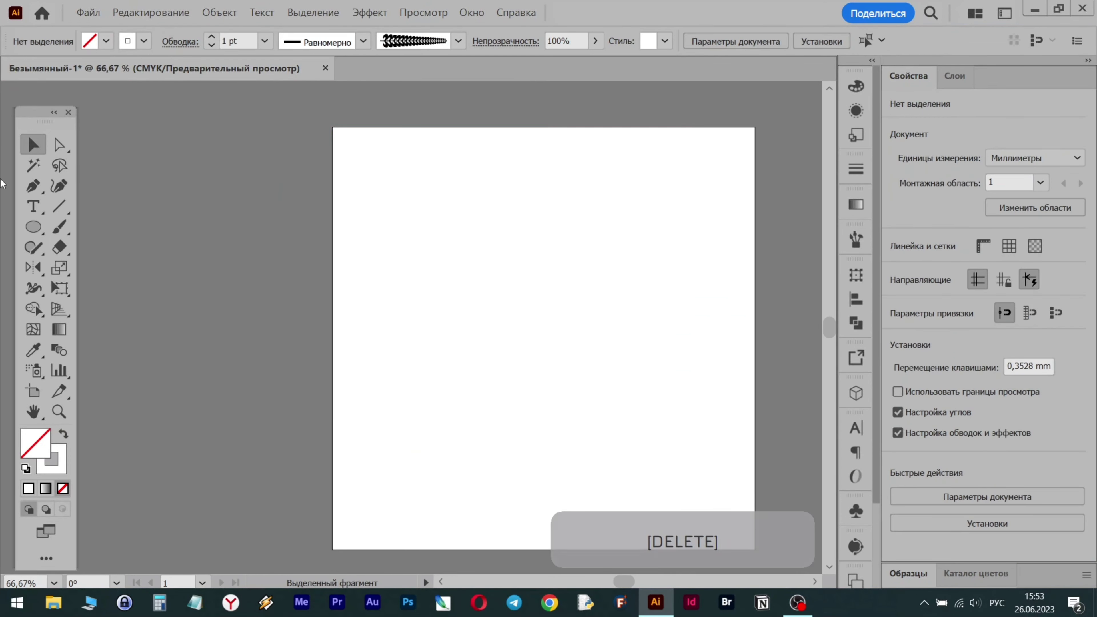
# Step: Draw a circle about 87.5 mm in diameter on the artboard and give it a black 000000 fill without stroke
pyautogui.click(36, 229)
pyautogui.moveTo(486, 309); pyautogui.dragTo(567, 402)
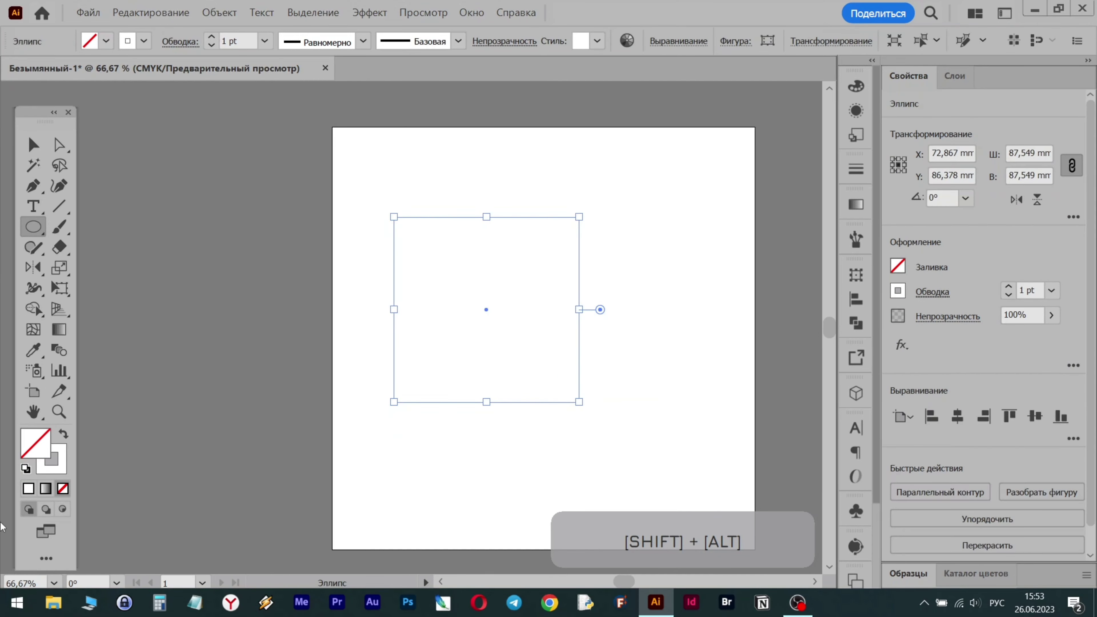
pyautogui.click(63, 434)
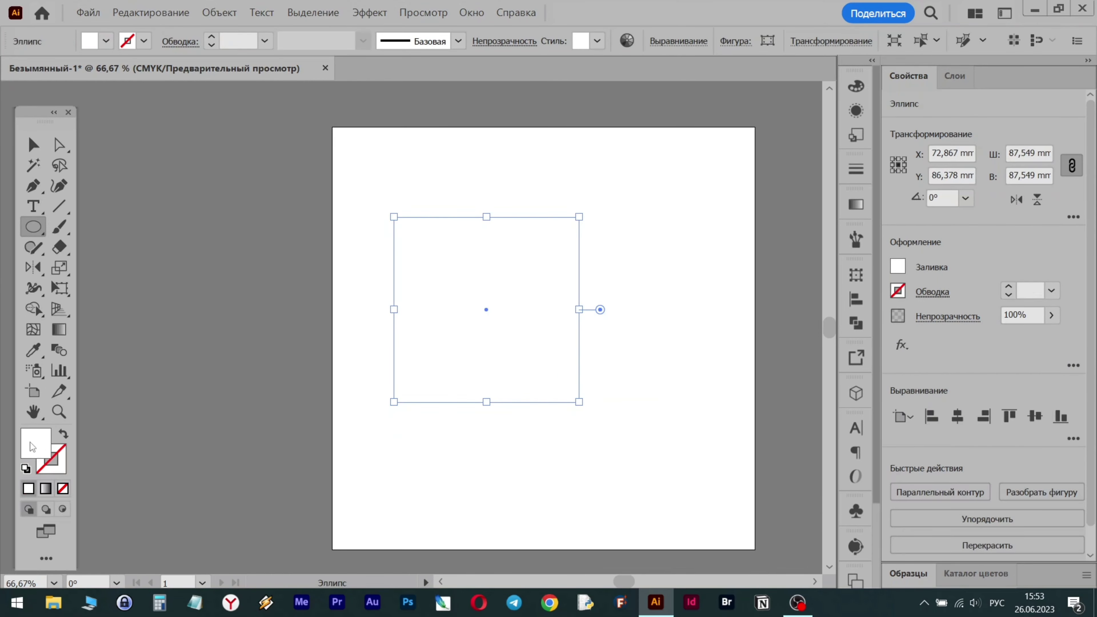
pyautogui.doubleClick(41, 447)
pyautogui.write('000000')
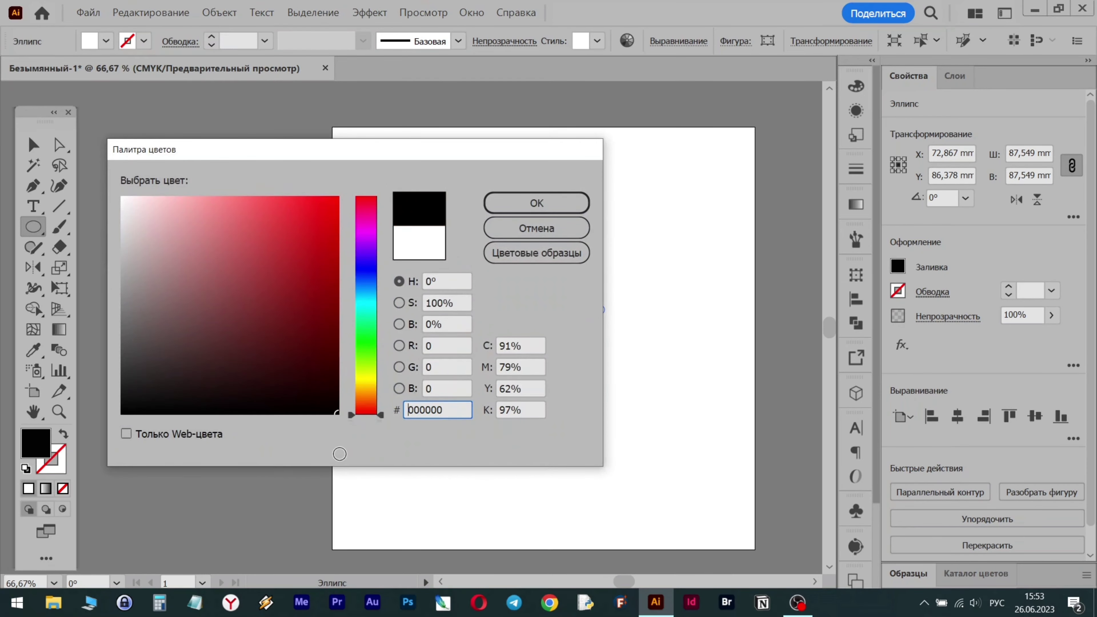
pyautogui.click(537, 203)
pyautogui.click(35, 140)
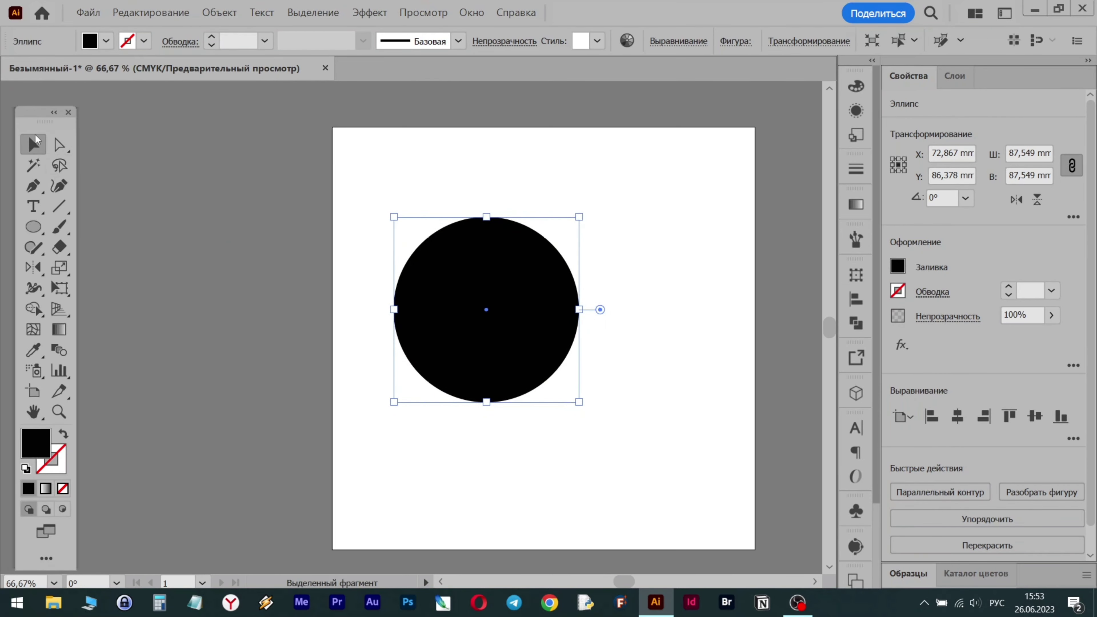
# Step: Delete the circle's right anchor point to leave only its left half
pyautogui.click(58, 144)
pyautogui.click(579, 309)
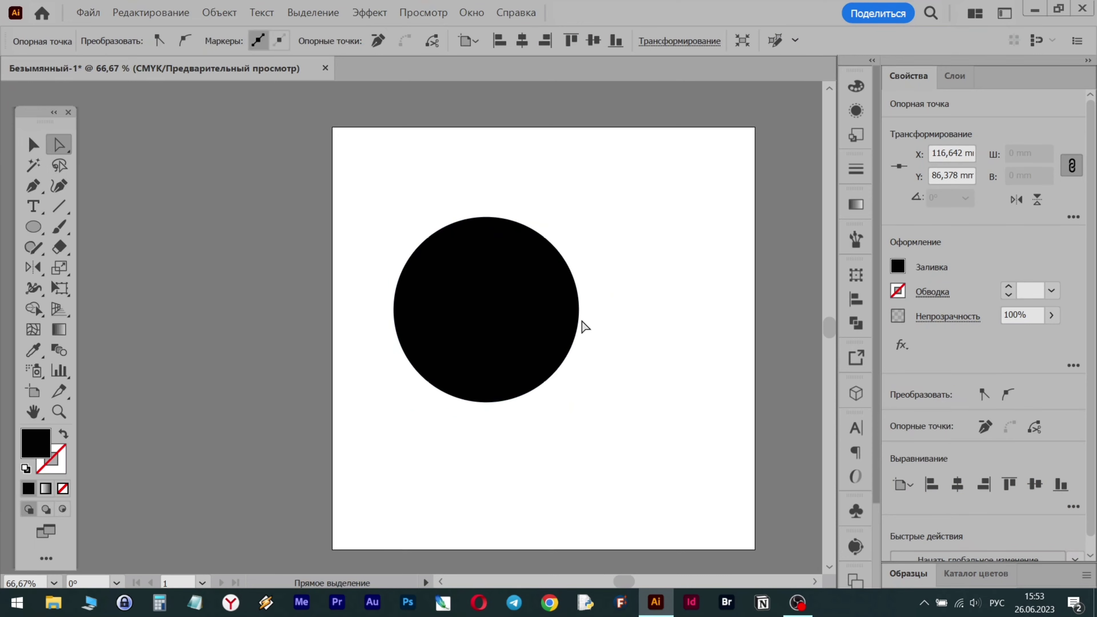
pyautogui.click(548, 290)
pyautogui.click(579, 309)
pyautogui.keyDown('ctrl'); pyautogui.click(566, 308); pyautogui.keyUp('ctrl')
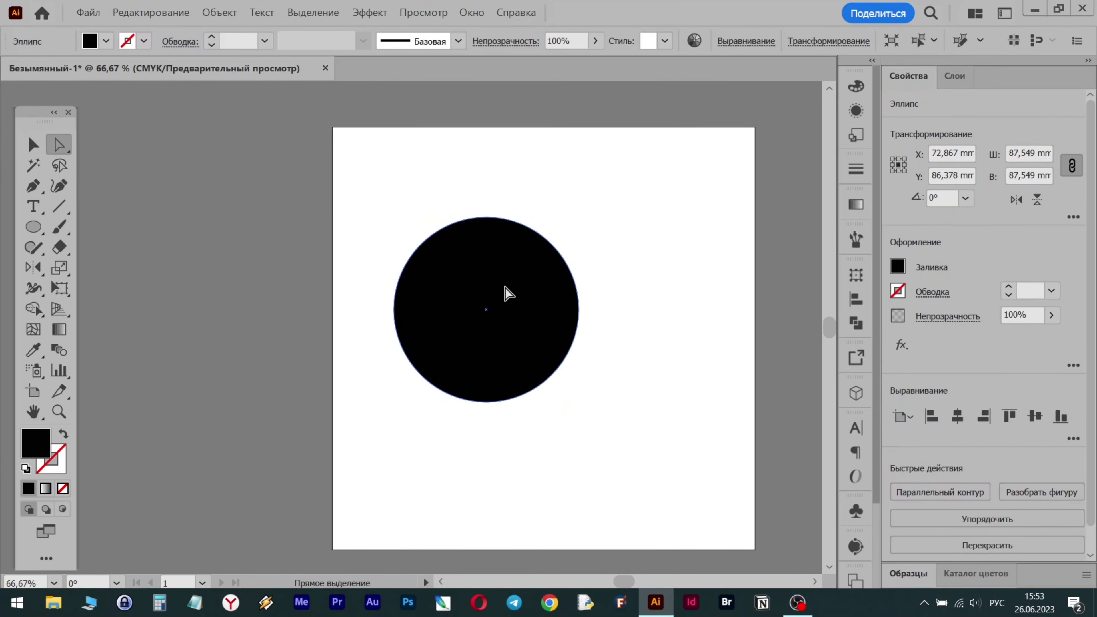
pyautogui.click(579, 309)
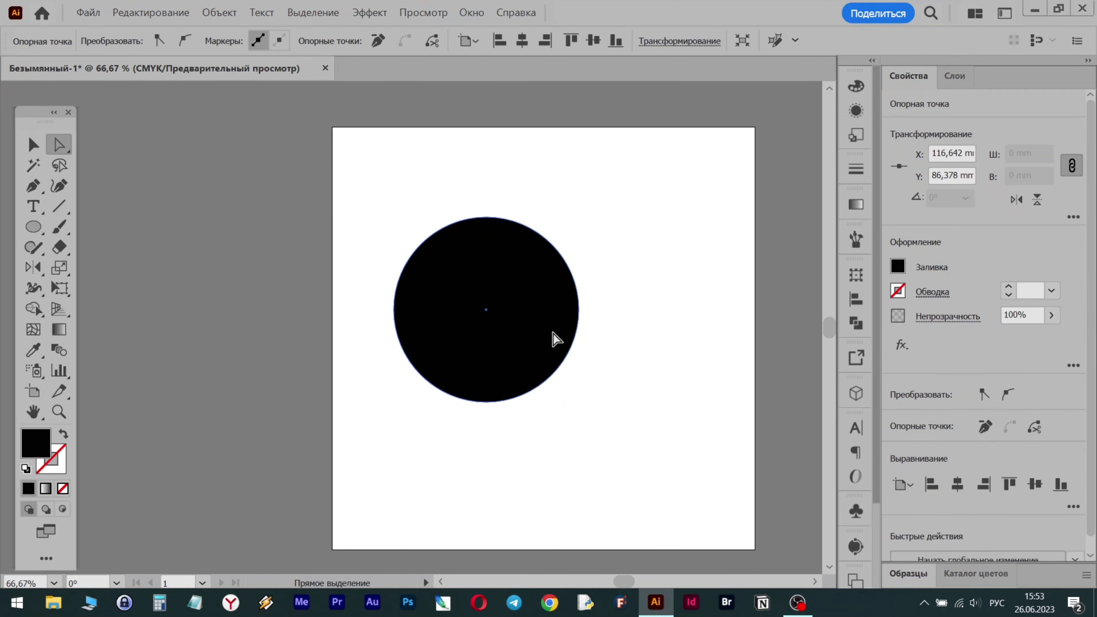
pyautogui.click(579, 310)
pyautogui.press('Delete')
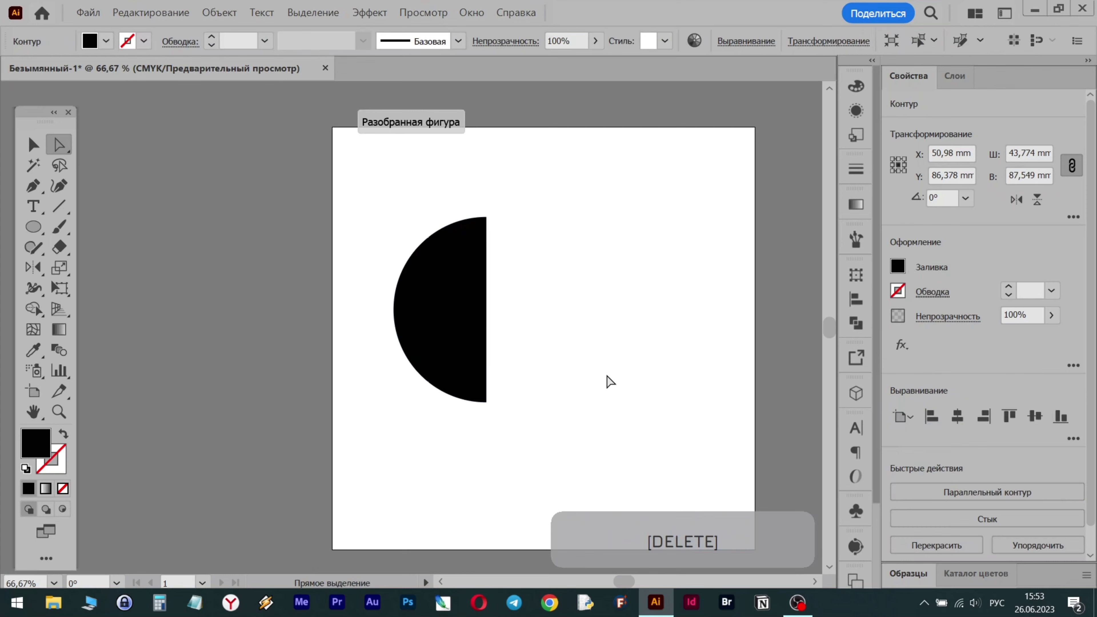
# Step: Move the half circle nearer the artboard's centre and swap its black fill to the stroke, leaving no fill
pyautogui.click(26, 149)
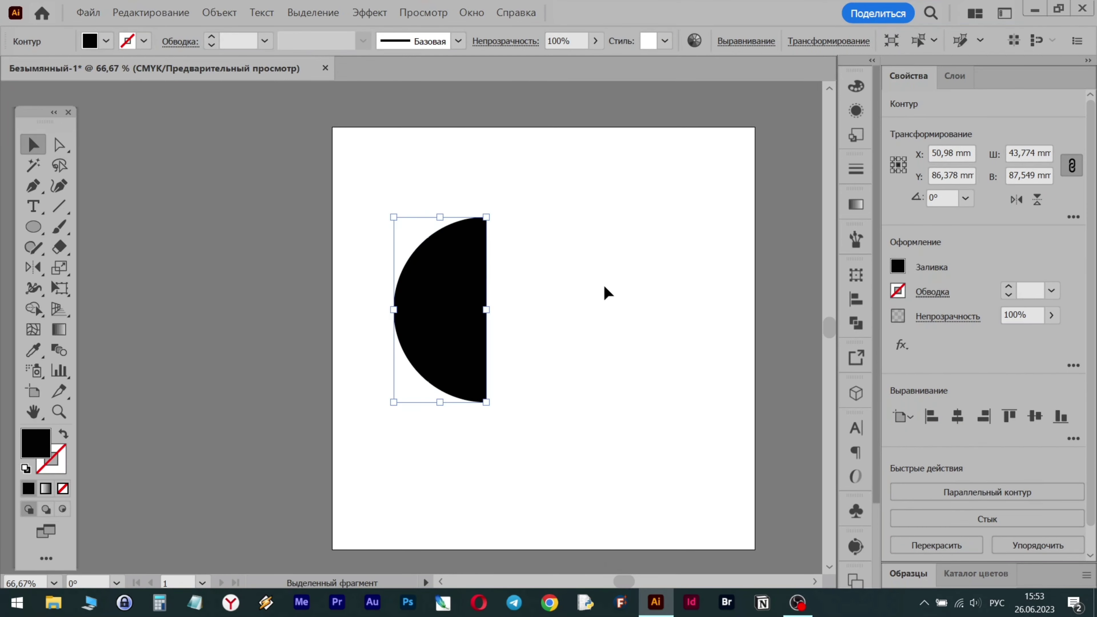
pyautogui.click(553, 285)
pyautogui.moveTo(449, 289)
pyautogui.mouseDown()
pyautogui.moveTo(466, 306)
pyautogui.moveTo(517, 304)
pyautogui.mouseUp()
pyautogui.click(63, 434)
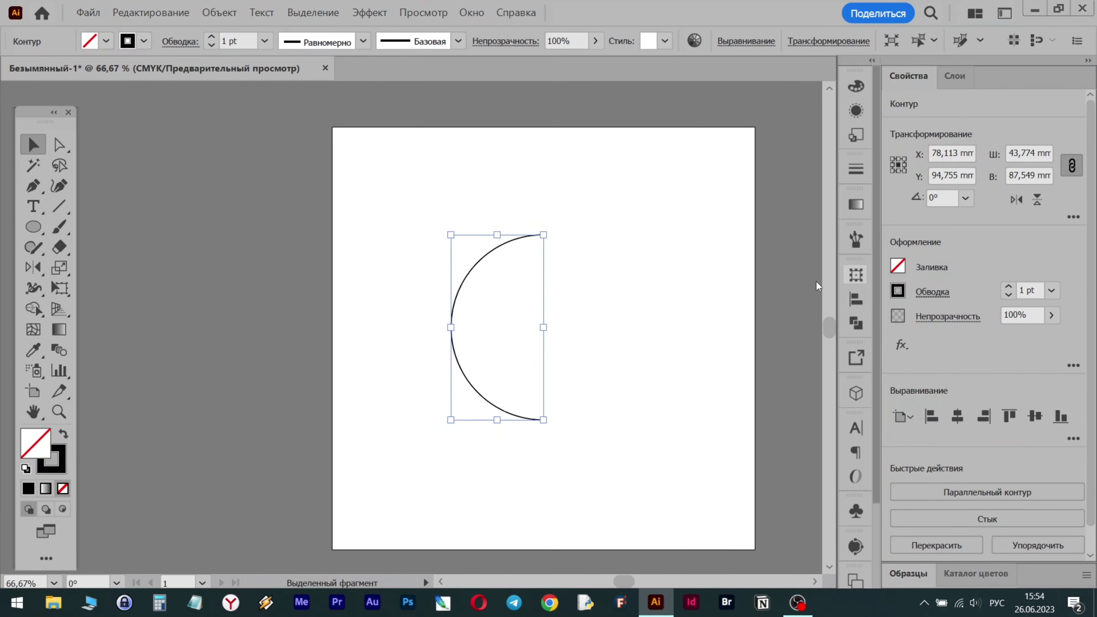
# Step: Apply the new wheat-ear art brush to the half-circle path
pyautogui.hscroll(3, 703, 304)
pyautogui.click(860, 239)
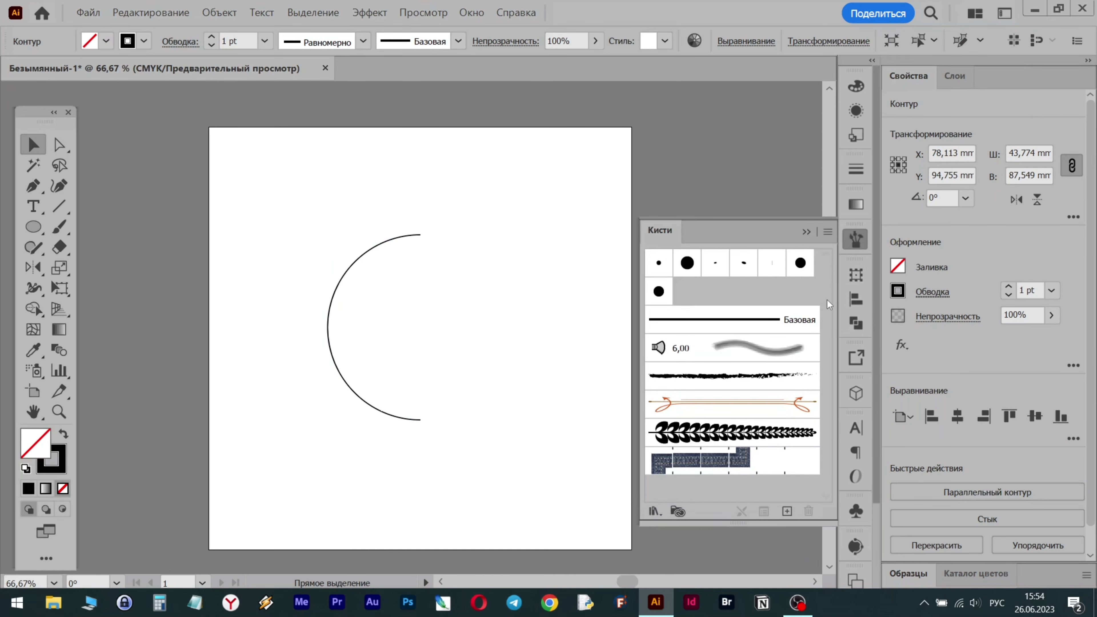
pyautogui.click(764, 433)
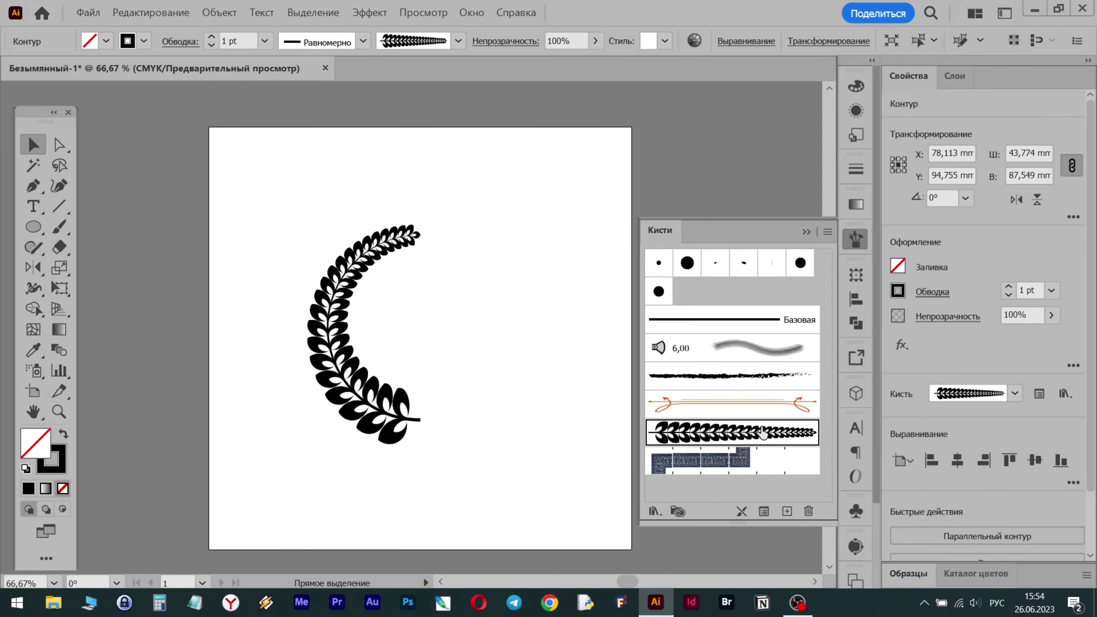
pyautogui.click(808, 232)
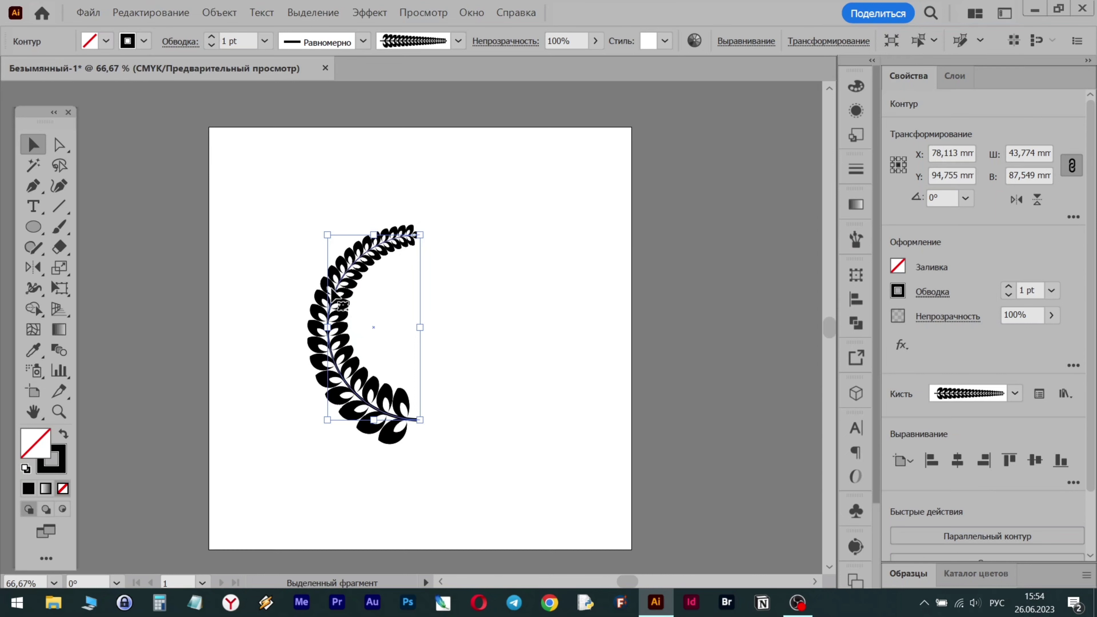
# Step: Enlarge the brushed arc proportionally to about 66.6 × 133.2 mm and position it on the left half of the artboard
pyautogui.moveTo(355, 290); pyautogui.dragTo(284, 247)
pyautogui.moveTo(350, 376); pyautogui.dragTo(380, 431)
pyautogui.moveTo(258, 273); pyautogui.dragTo(281, 306)
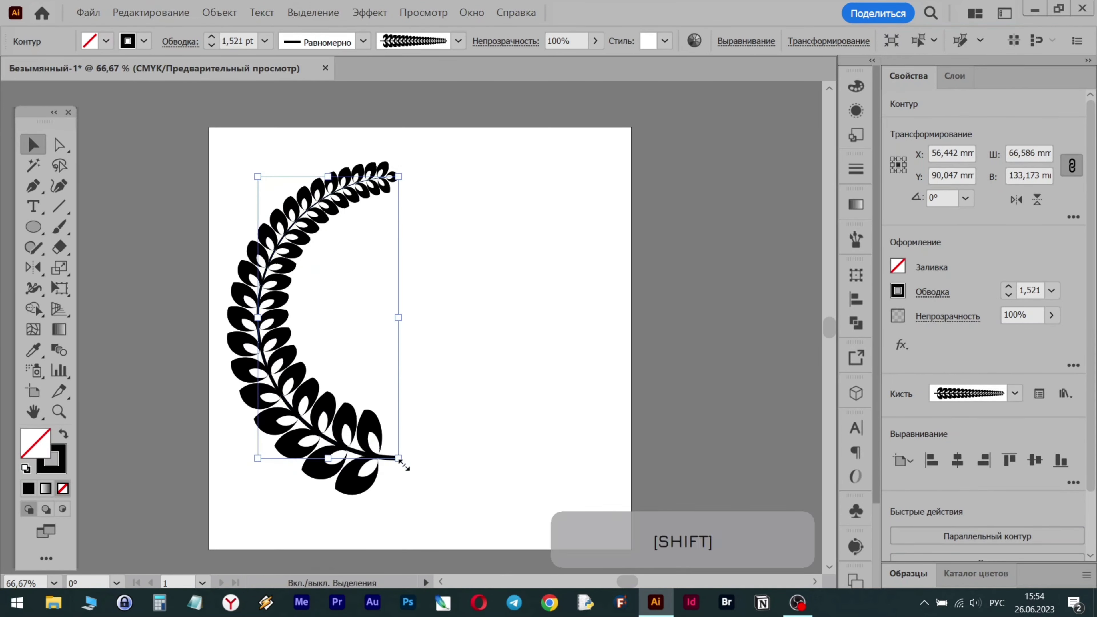
# Step: Shrink and reposition the left branch at about 60.4 × 120.8 mm, and reflect a copy across the vertical axis through its lower endpoint
pyautogui.moveTo(399, 459); pyautogui.dragTo(393, 446)
pyautogui.moveTo(277, 345); pyautogui.dragTo(267, 359)
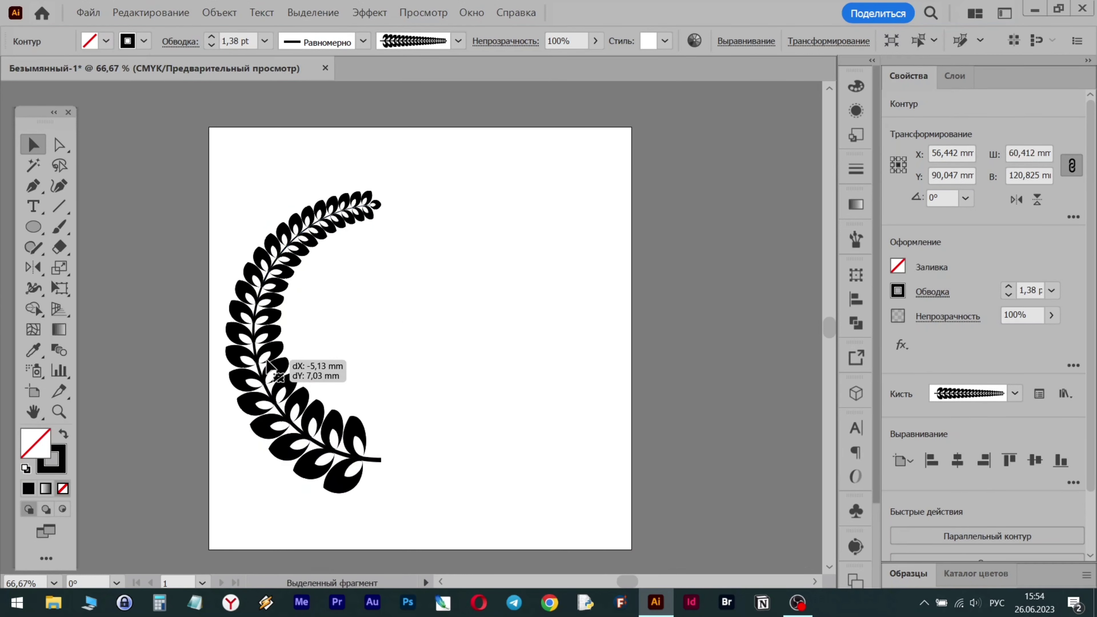
pyautogui.click(36, 273)
pyautogui.press('alt')
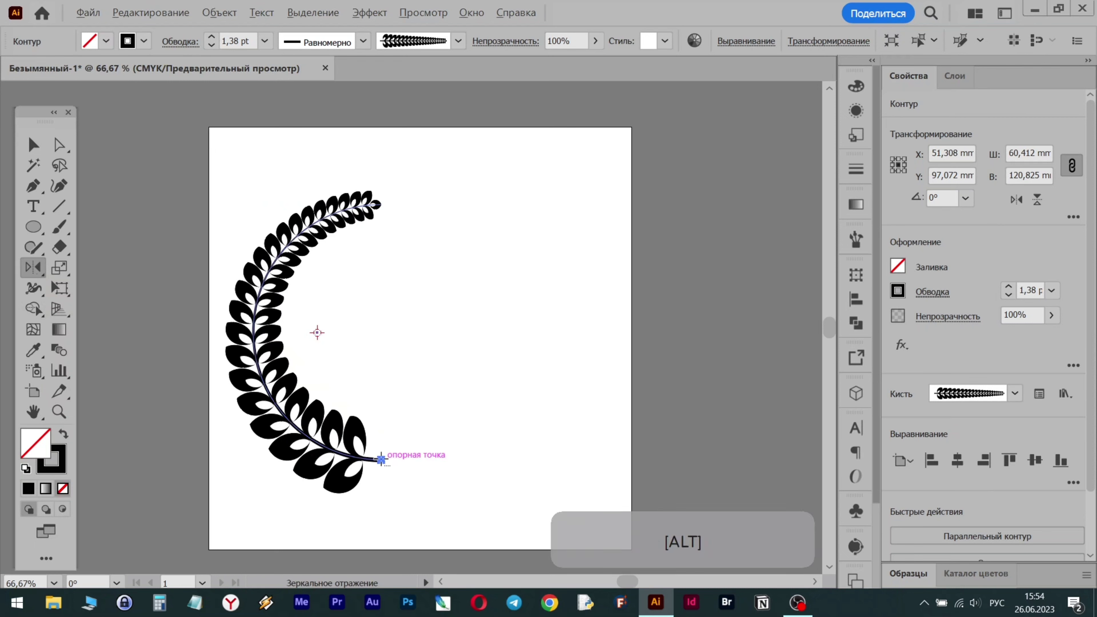
pyautogui.keyDown('alt'); pyautogui.click(381, 460); pyautogui.keyUp('alt')
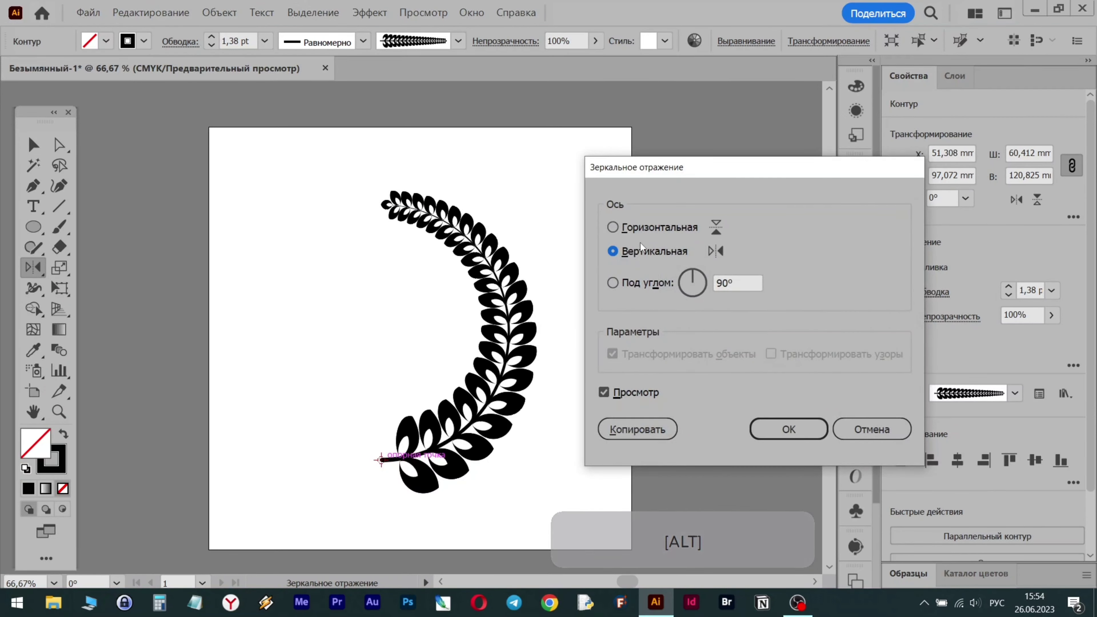
pyautogui.click(638, 430)
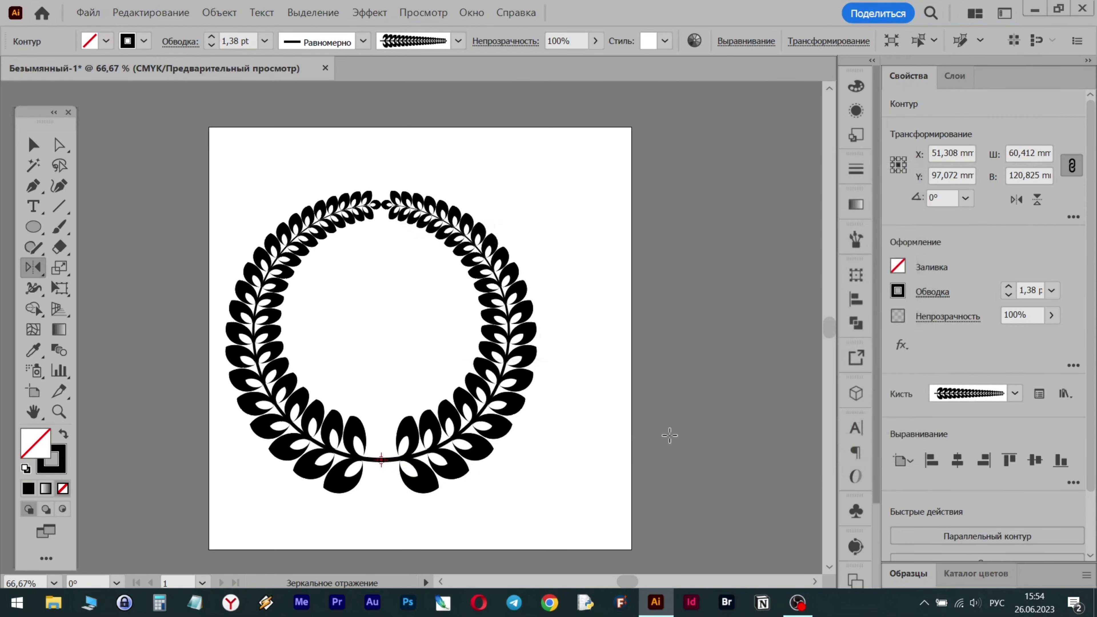
# Step: Shift the mirrored branch horizontally to X 125.831 mm, opening a gap between the two branches
pyautogui.press('shift')
pyautogui.hotkey('shift', 'Right')
pyautogui.hotkey('shift', 'Right')
pyautogui.hotkey('shift', 'Right')
pyautogui.hotkey('shift', 'Right')
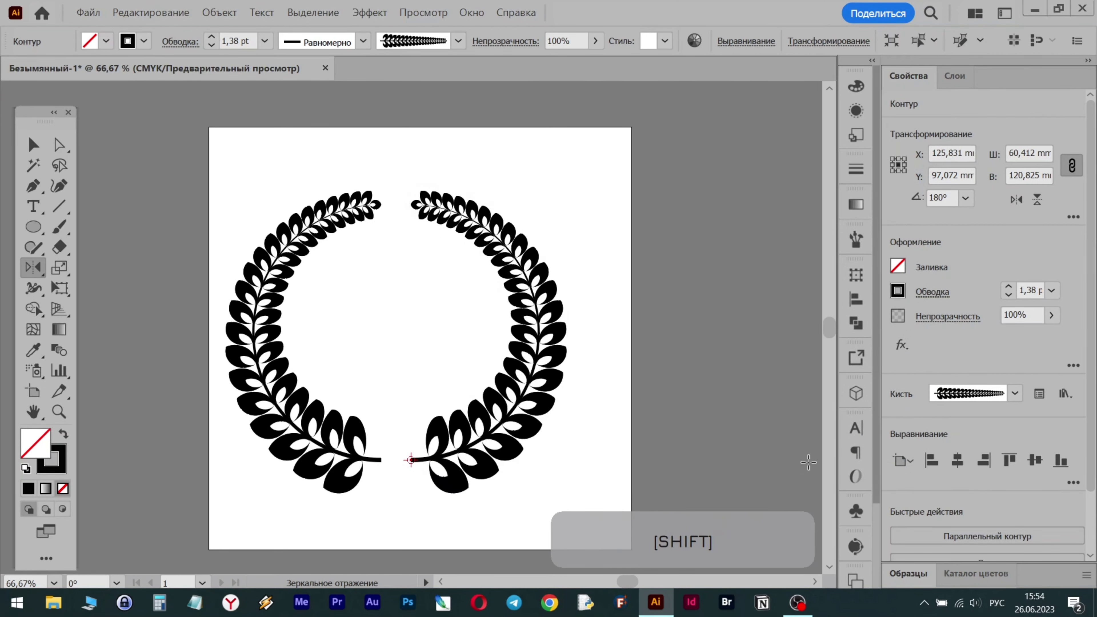
# Step: Group the left and right branches into one wreath
pyautogui.click(33, 145)
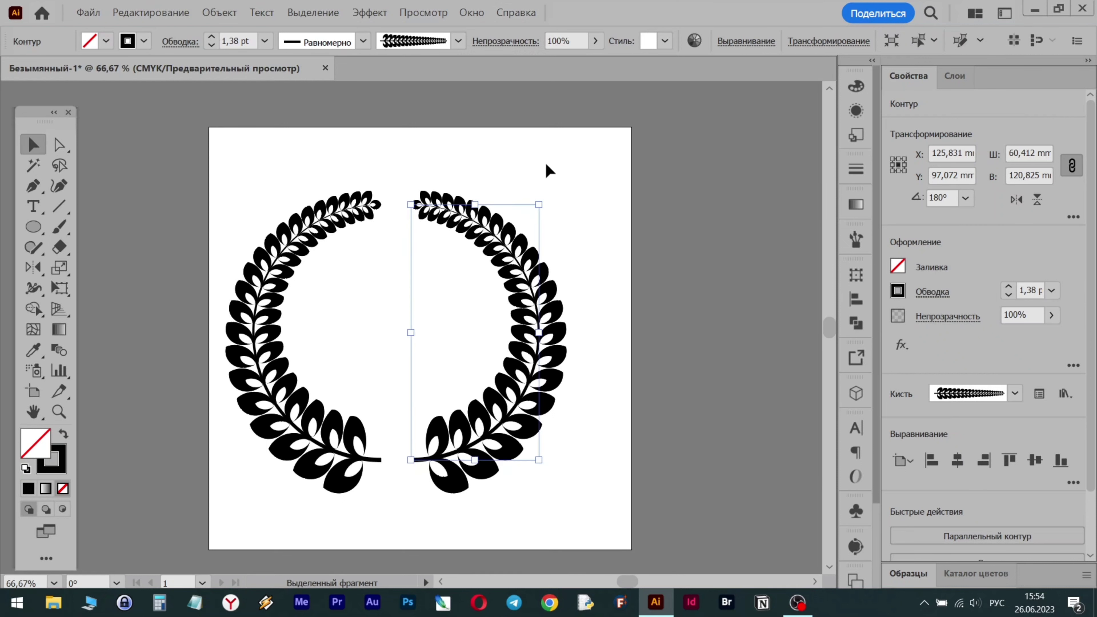
pyautogui.moveTo(555, 163); pyautogui.dragTo(250, 320)
pyautogui.rightClick(528, 320)
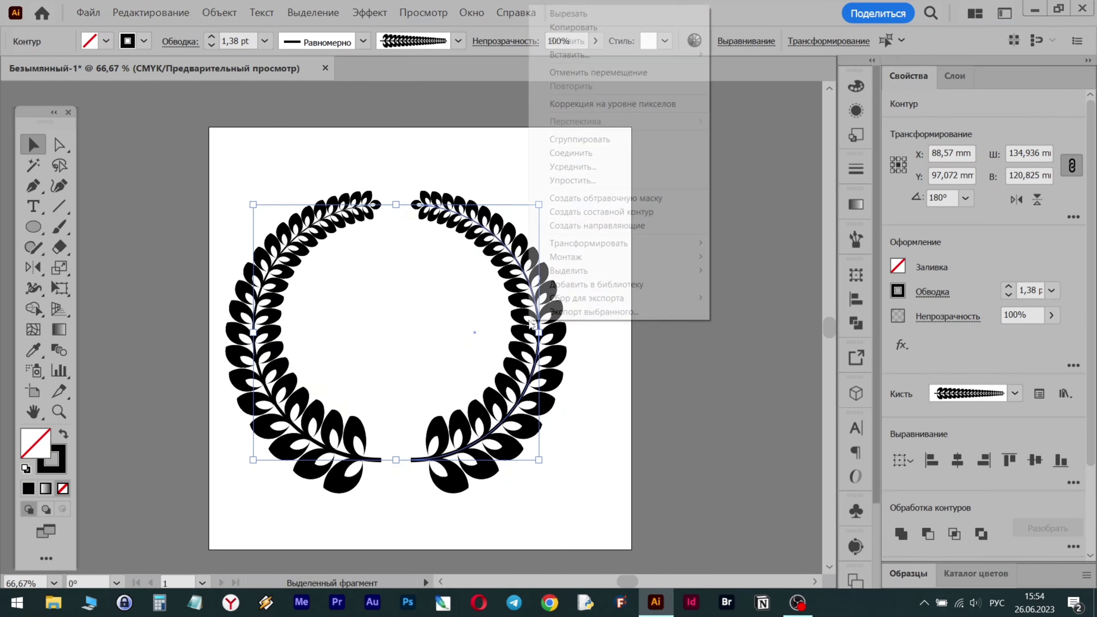
pyautogui.click(599, 140)
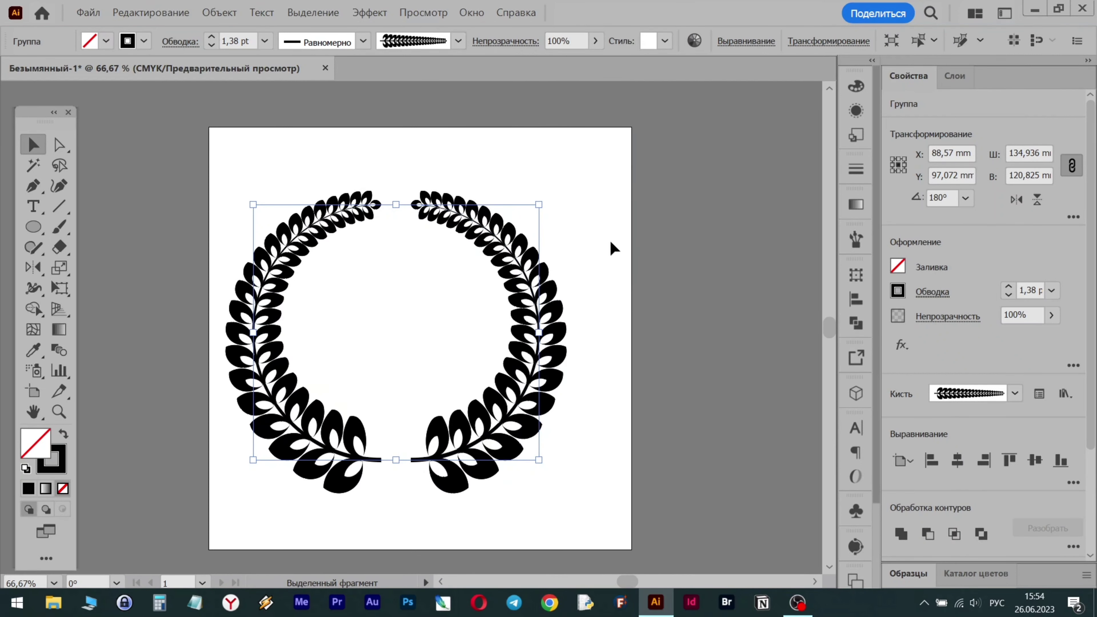
# Step: Centre the wreath group on the artboard both horizontally and vertically, and deselect it
pyautogui.moveTo(526, 269); pyautogui.dragTo(544, 275)
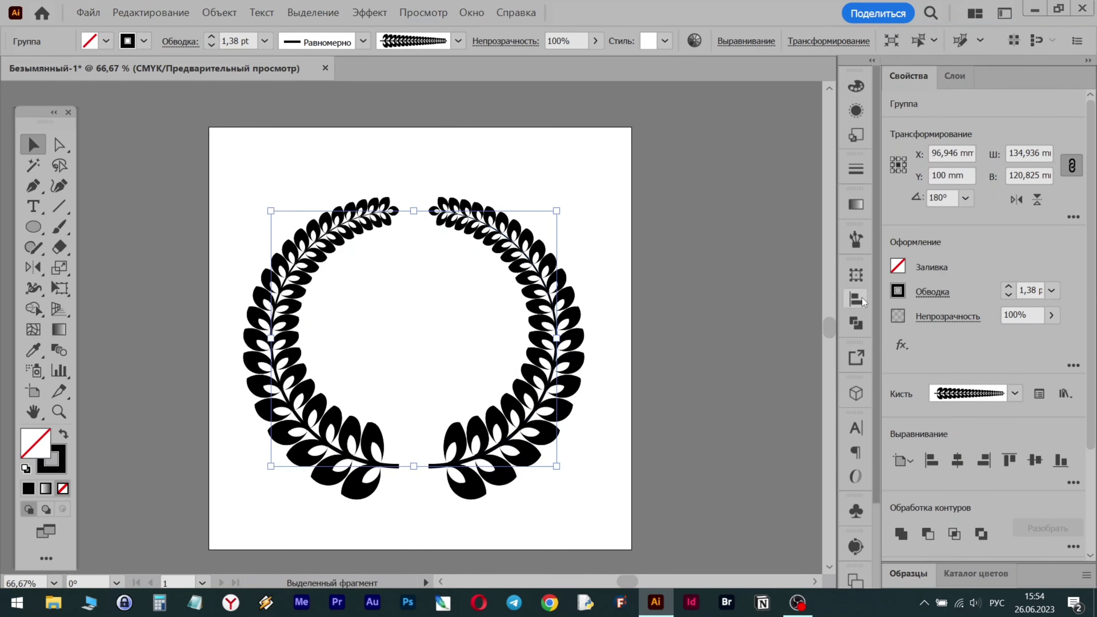
pyautogui.click(855, 298)
pyautogui.click(776, 413)
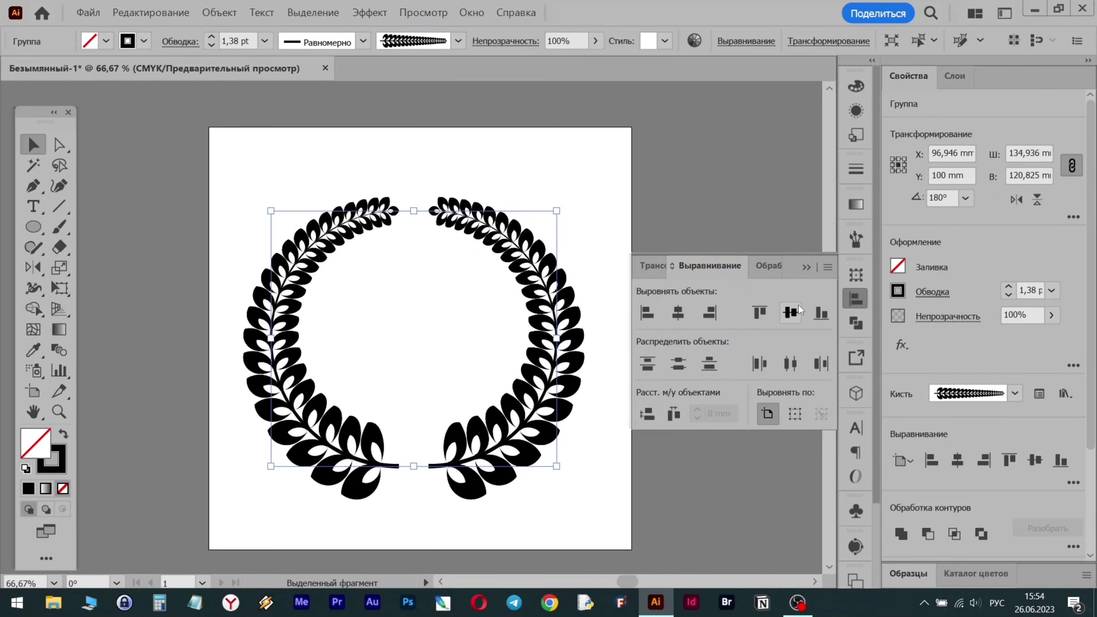
pyautogui.click(690, 313)
pyautogui.click(807, 267)
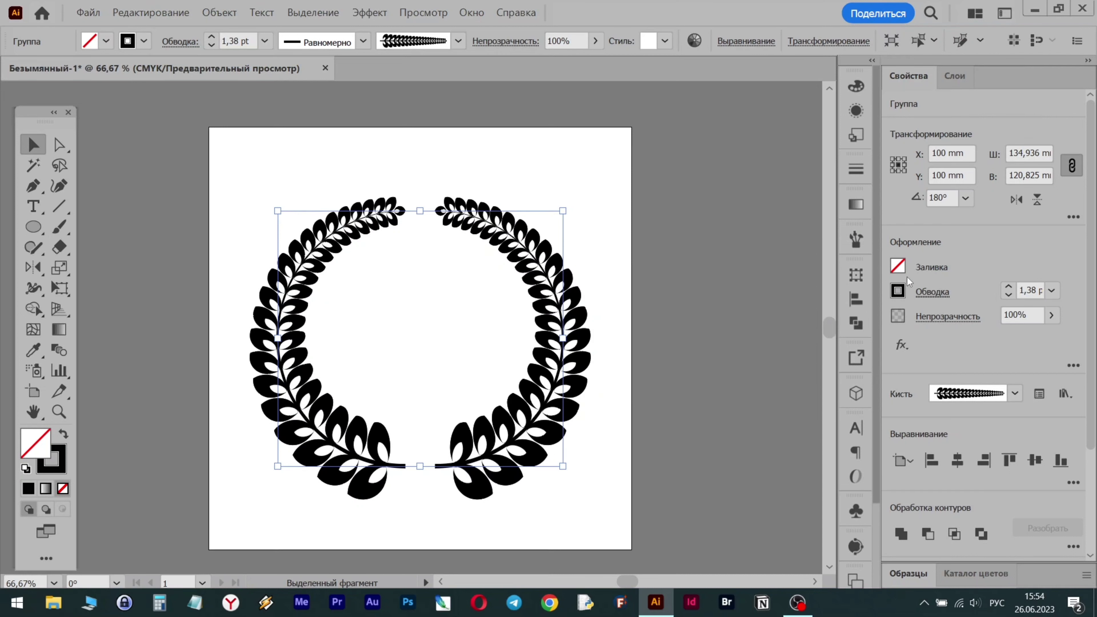
pyautogui.click(254, 195)
# Step: Draw an upright five-pointed star about 11.5 × 10.9 mm in the gap between the branches' lower ends
pyautogui.scroll(3, 429, 440)
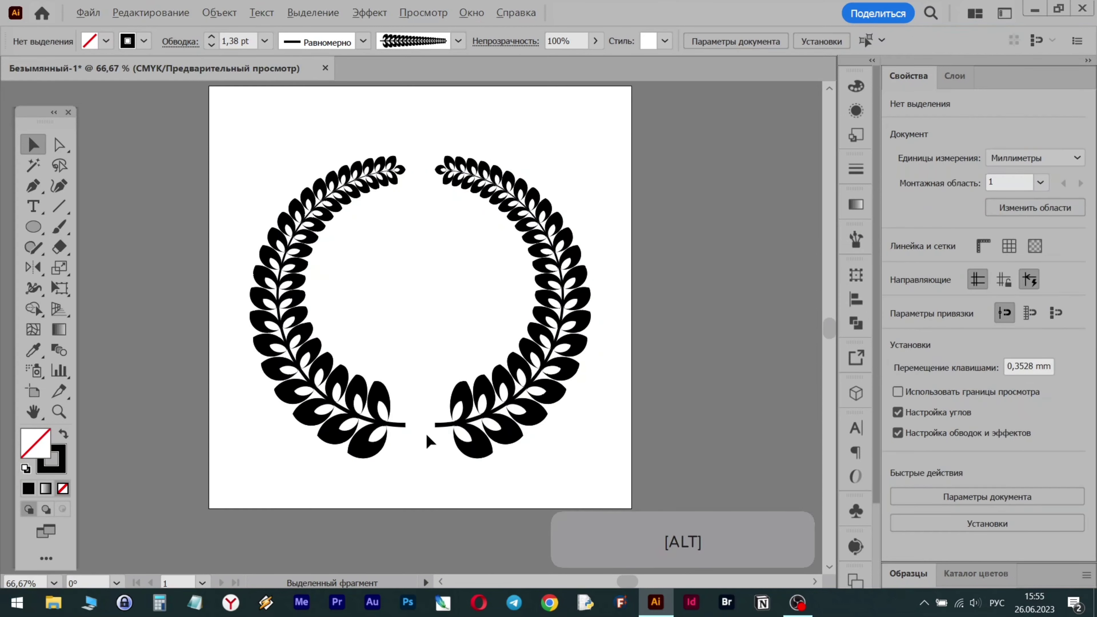
pyautogui.moveTo(38, 232); pyautogui.dragTo(108, 313)
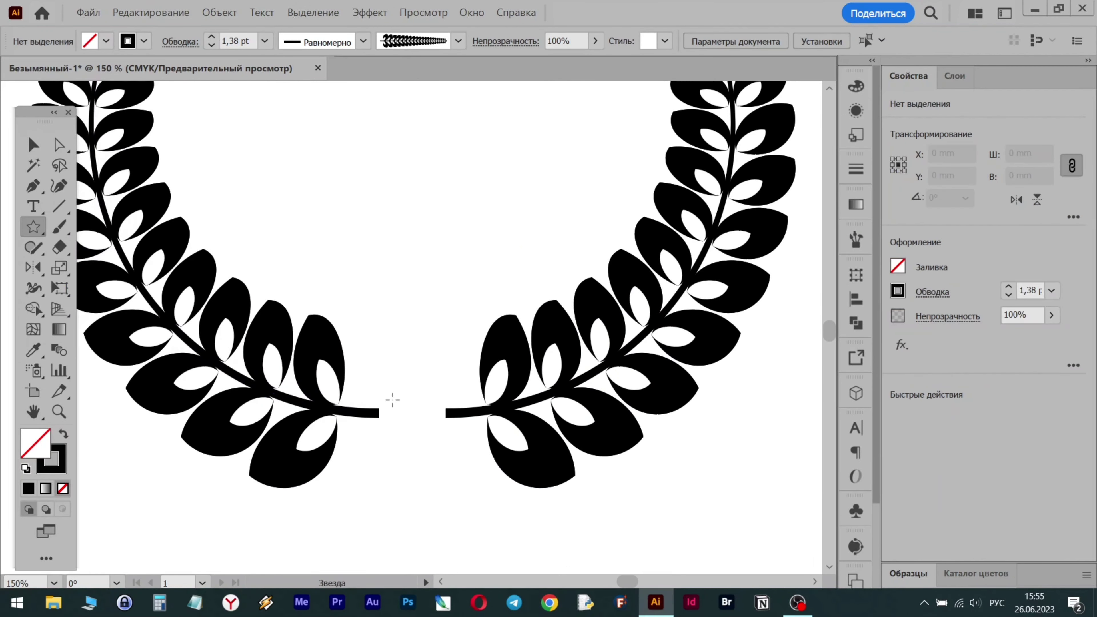
pyautogui.moveTo(411, 413); pyautogui.dragTo(432, 433)
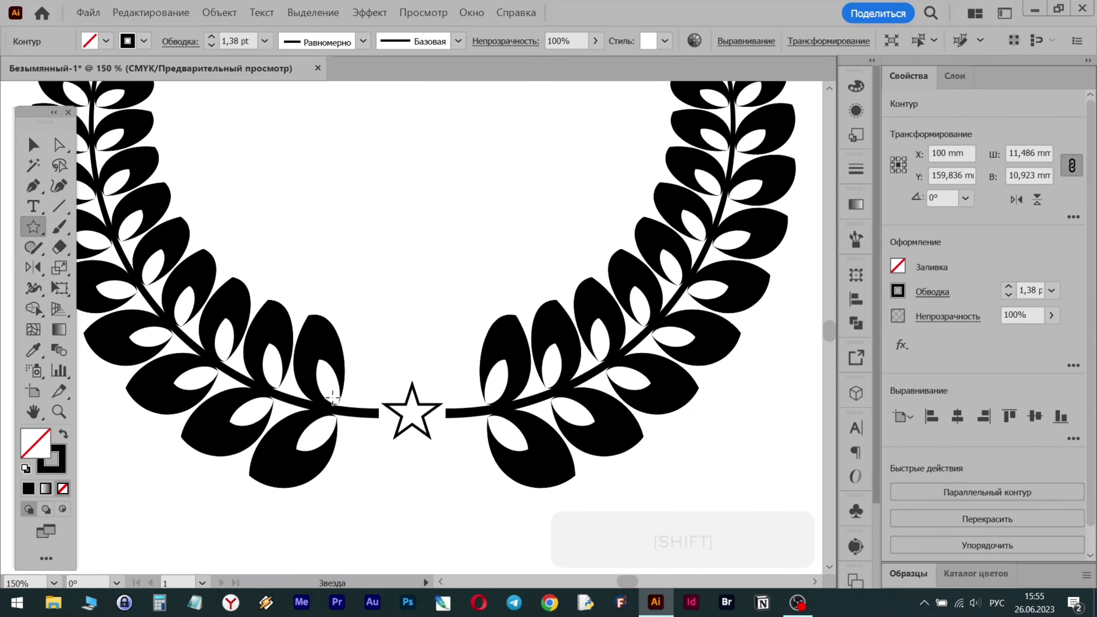
# Step: Swap the star's stroke for a fill and set the fill to red
pyautogui.click(64, 433)
pyautogui.click(898, 267)
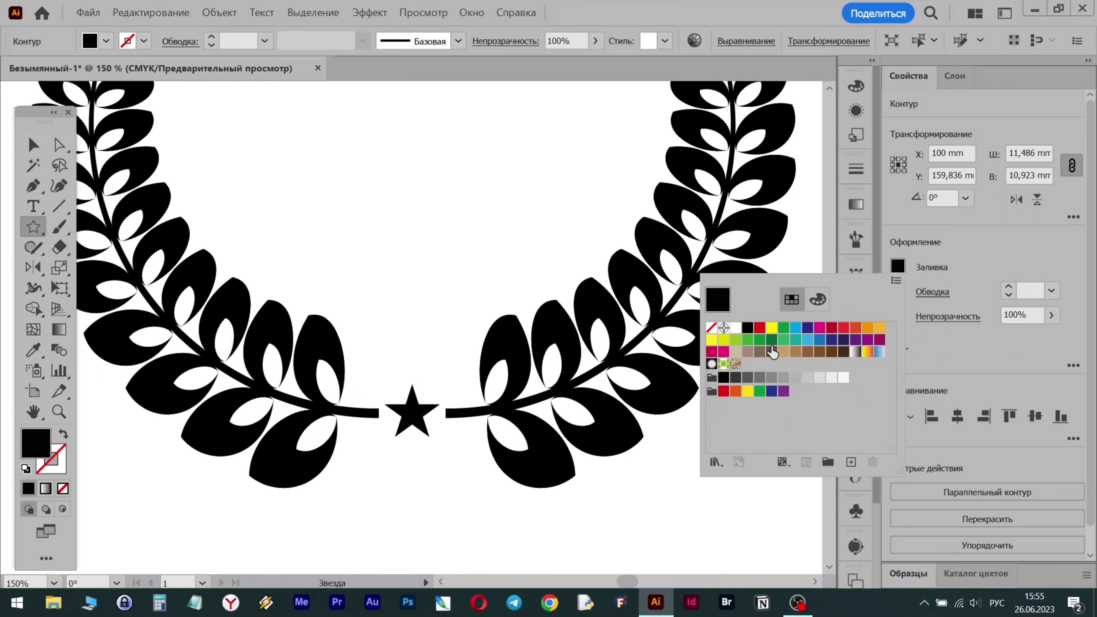
pyautogui.click(759, 333)
pyautogui.press('Escape')
# Step: Draw a red circle about 10.3 mm in diameter between the upper tips of the branches
pyautogui.scroll(10, 519, 354)
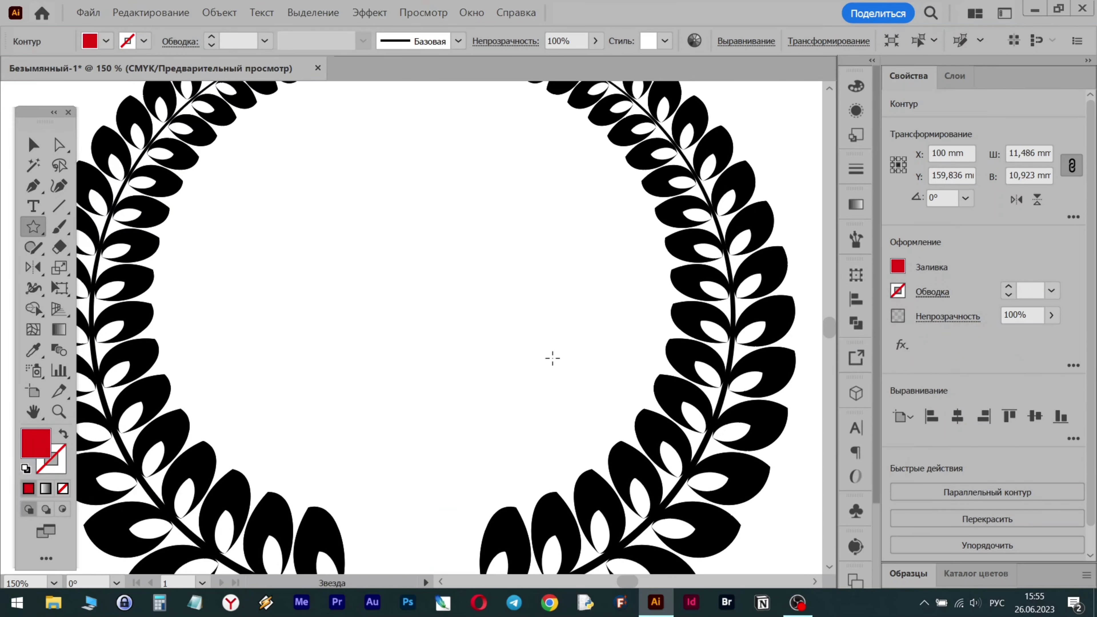
pyautogui.click(33, 226)
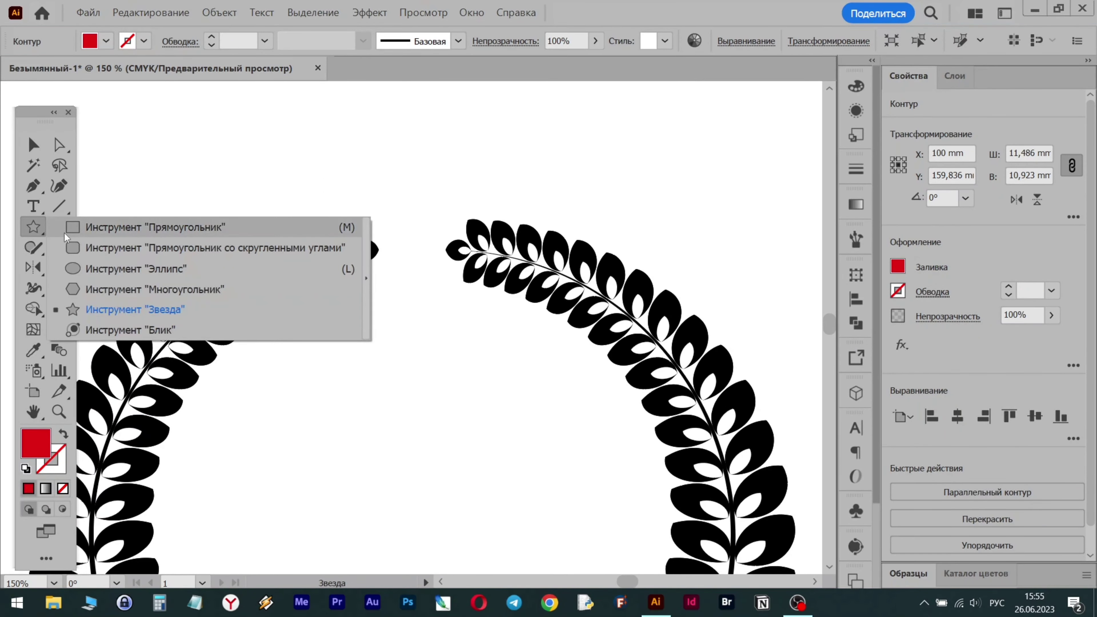
pyautogui.click(129, 268)
pyautogui.moveTo(407, 245); pyautogui.dragTo(431, 269)
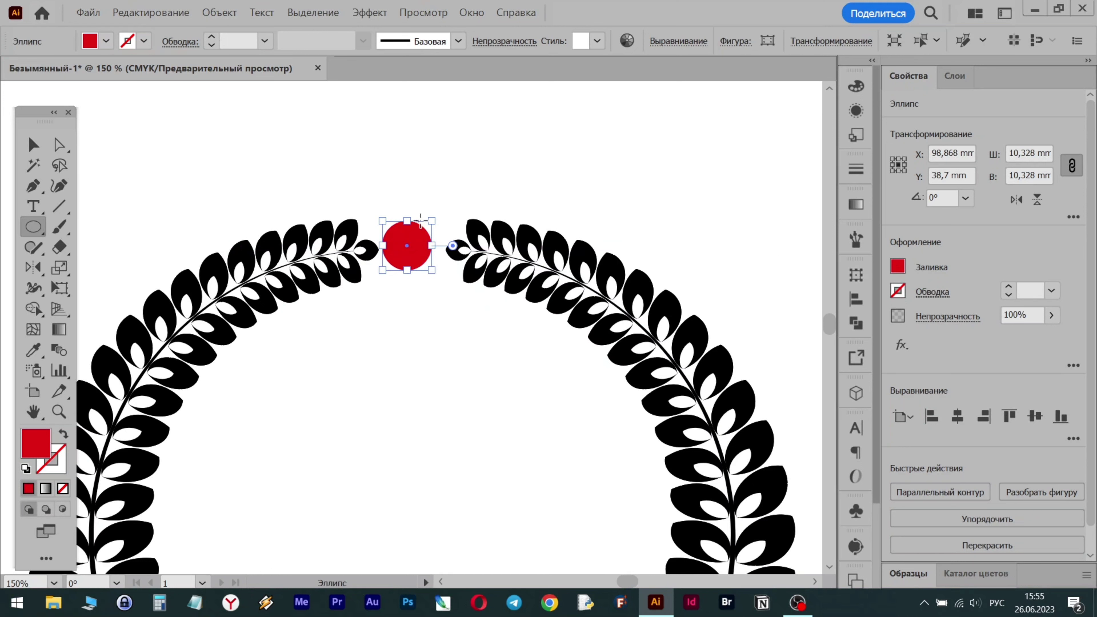
# Step: Create a smaller concentric copy of the red circle, about 5.7 mm in diameter, and fill it with black
pyautogui.press('ctrl')
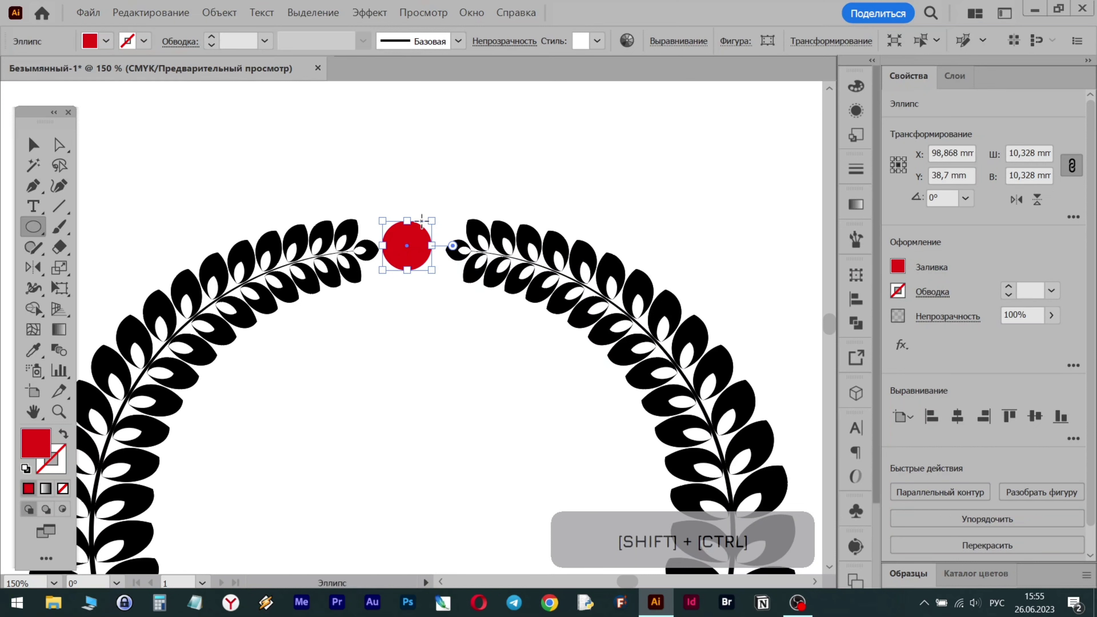
pyautogui.hotkey('shift', 'alt')
pyautogui.moveTo(432, 219); pyautogui.dragTo(421, 231)
pyautogui.click(898, 267)
pyautogui.click(747, 328)
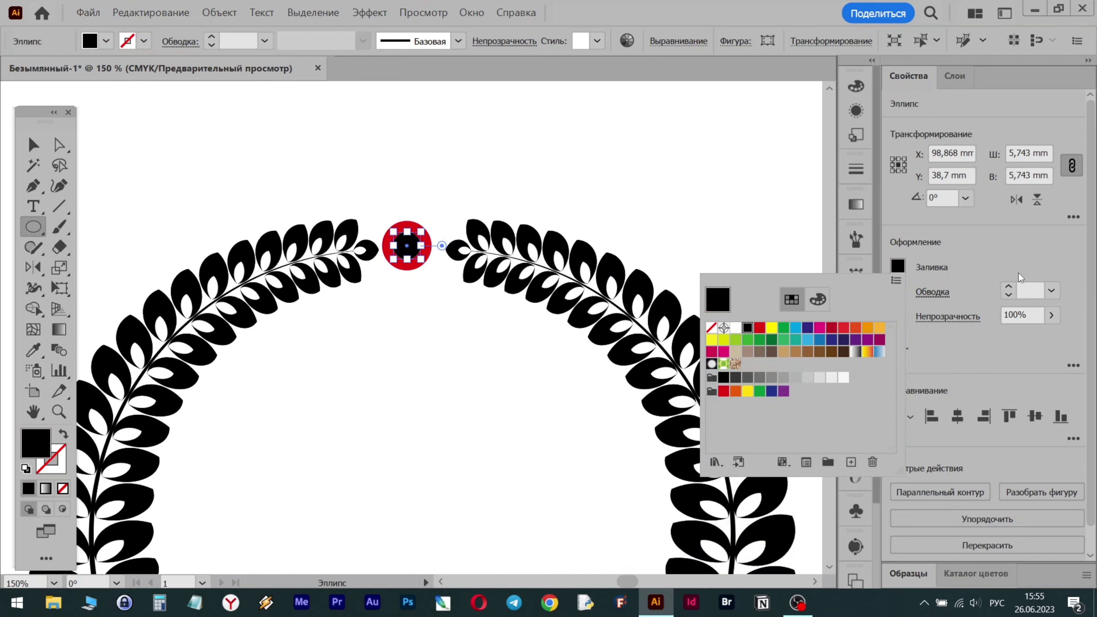
pyautogui.click(434, 207)
# Step: Centre both circles and the star horizontally relative to the wreath, using the wreath group as the key object
pyautogui.click(41, 147)
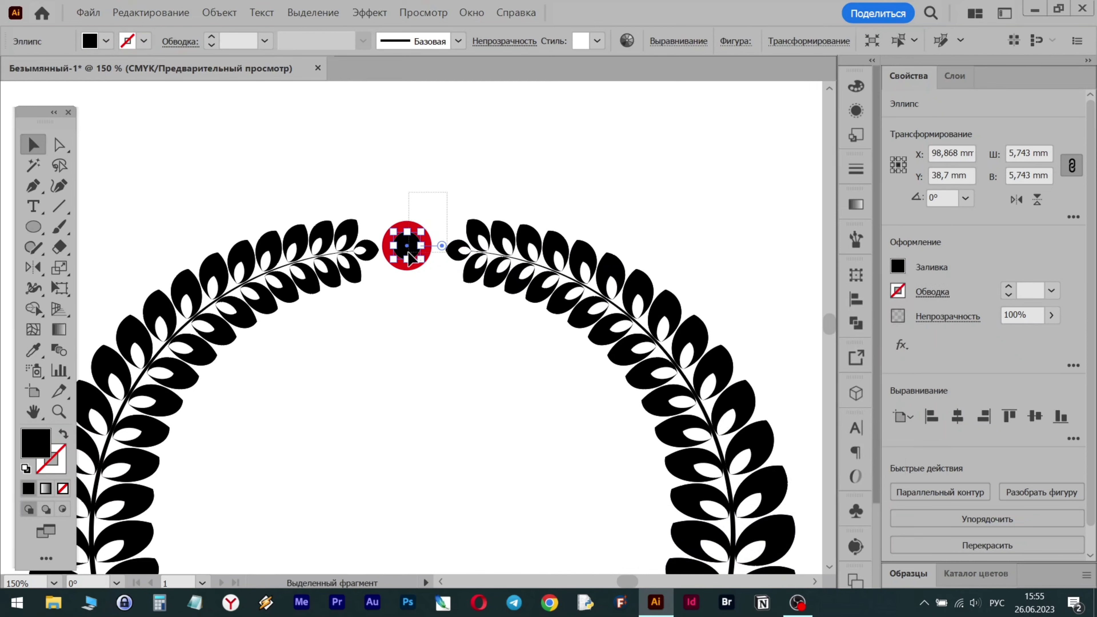
pyautogui.moveTo(408, 252); pyautogui.dragTo(407, 254)
pyautogui.click(428, 166)
pyautogui.click(412, 225)
pyautogui.keyDown('shift'); pyautogui.click(405, 254); pyautogui.keyUp('shift')
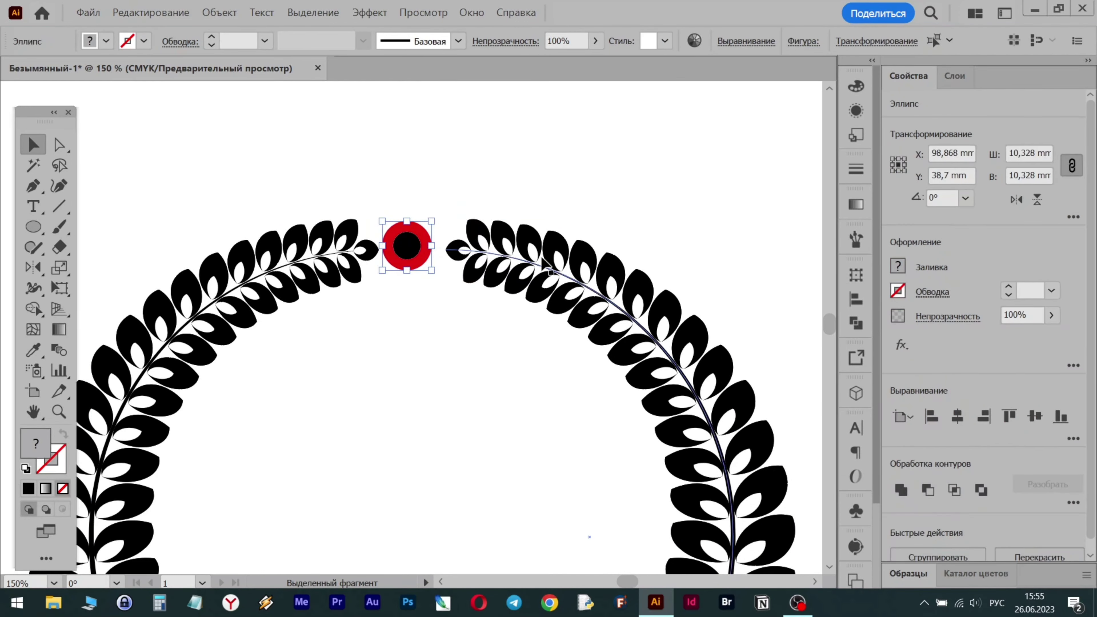
pyautogui.press('shift')
pyautogui.keyDown('shift'); pyautogui.click(546, 272); pyautogui.keyUp('shift')
pyautogui.scroll(-10, 548, 273)
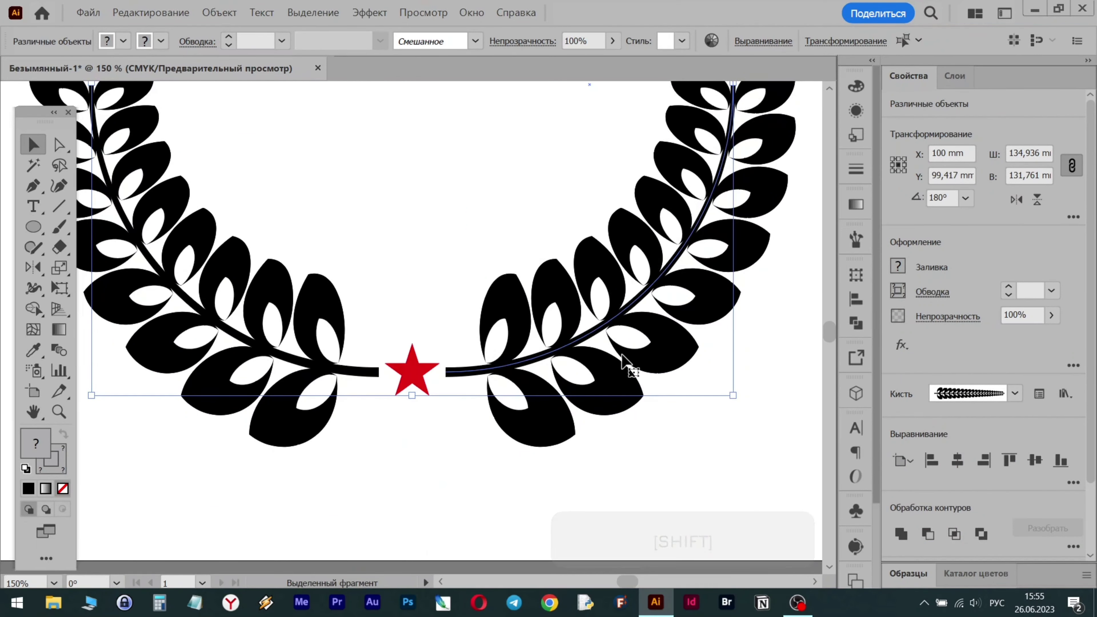
pyautogui.keyDown('shift'); pyautogui.click(522, 367); pyautogui.keyUp('shift')
pyautogui.keyDown('shift'); pyautogui.click(523, 387); pyautogui.keyUp('shift')
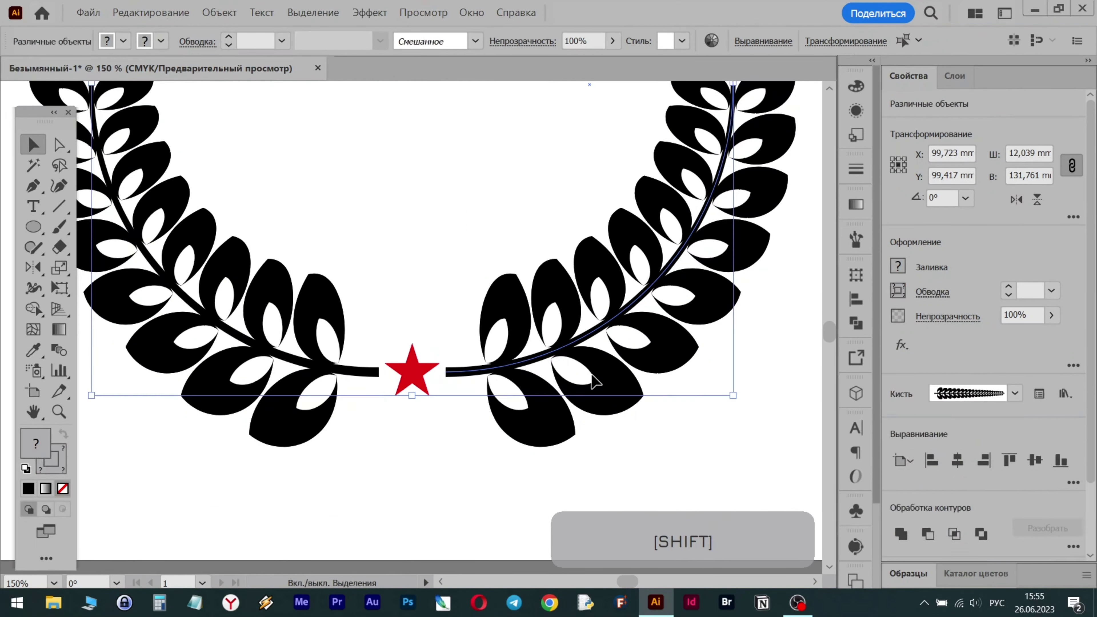
pyautogui.keyDown('alt'); pyautogui.scroll(-2, 544, 335); pyautogui.keyUp('alt')
pyautogui.scroll(3, 544, 335)
pyautogui.scroll(1, 544, 333)
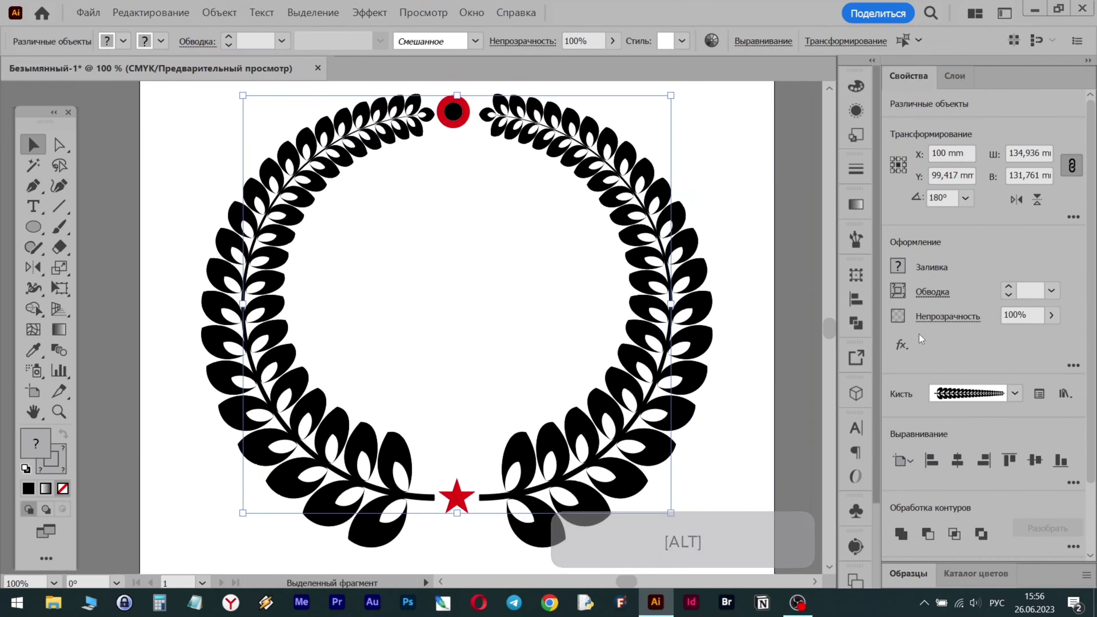
pyautogui.click(855, 298)
pyautogui.click(821, 414)
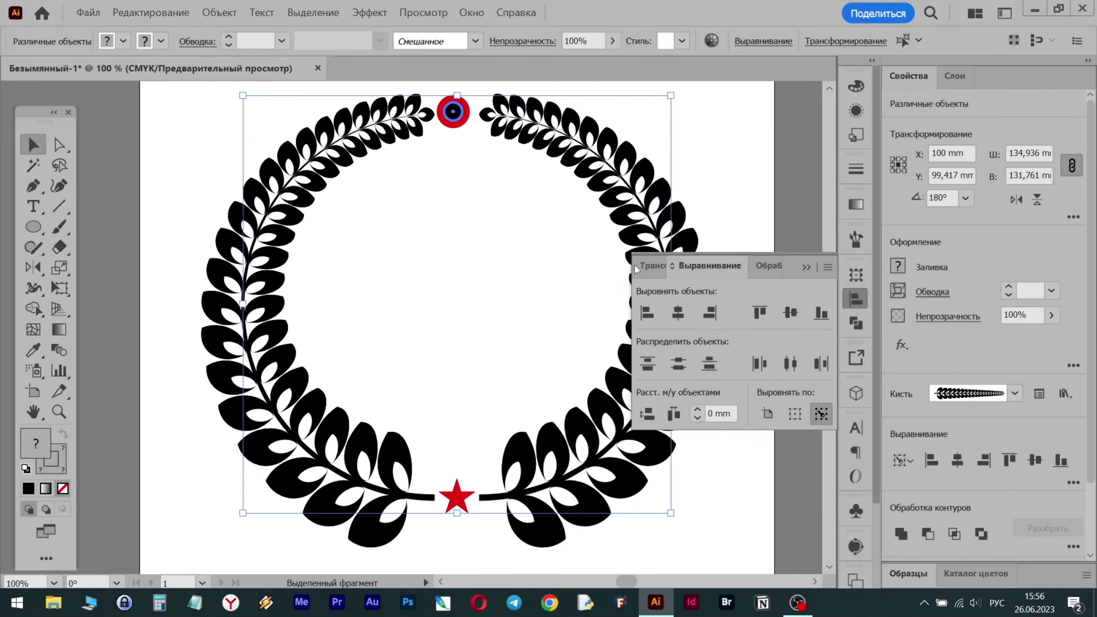
pyautogui.click(789, 364)
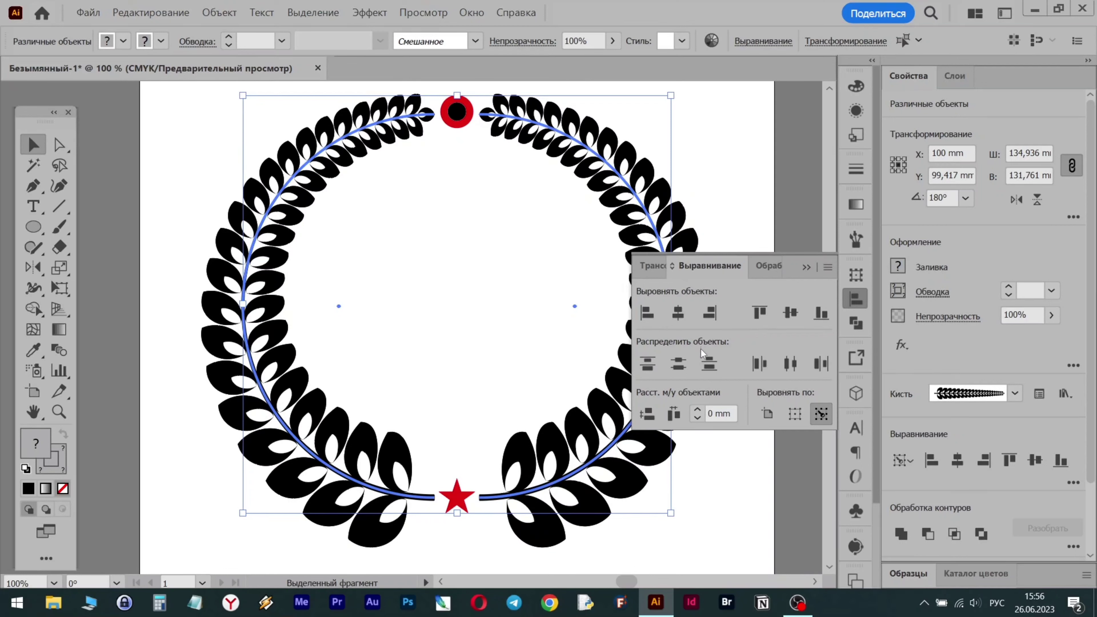
pyautogui.click(803, 268)
pyautogui.click(748, 151)
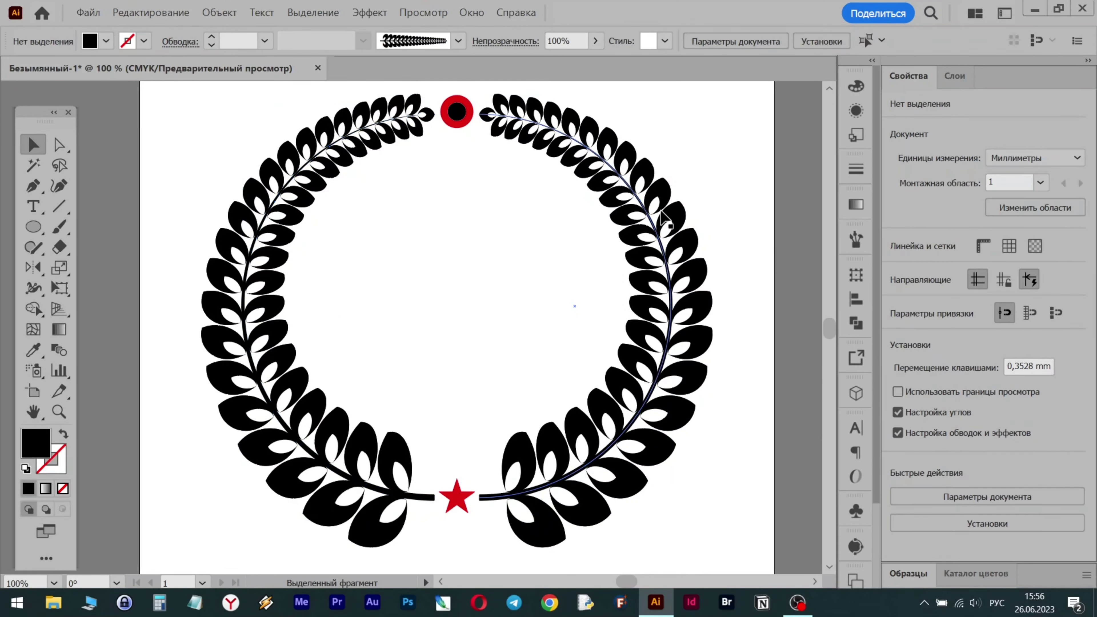
pyautogui.scroll(1, 739, 224)
pyautogui.scroll(-1, 740, 229)
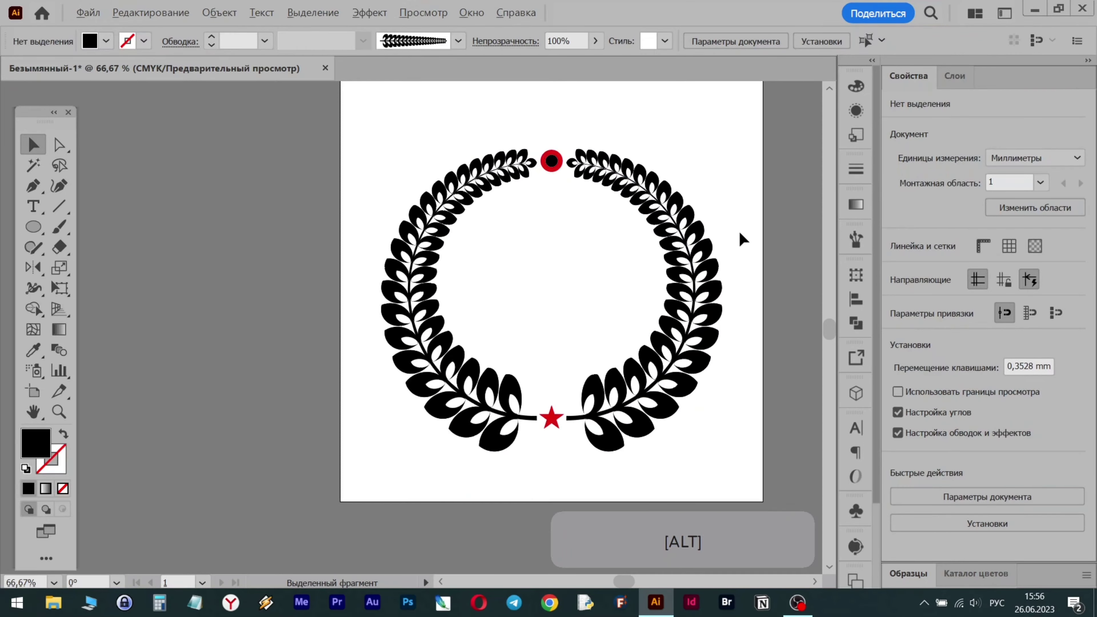